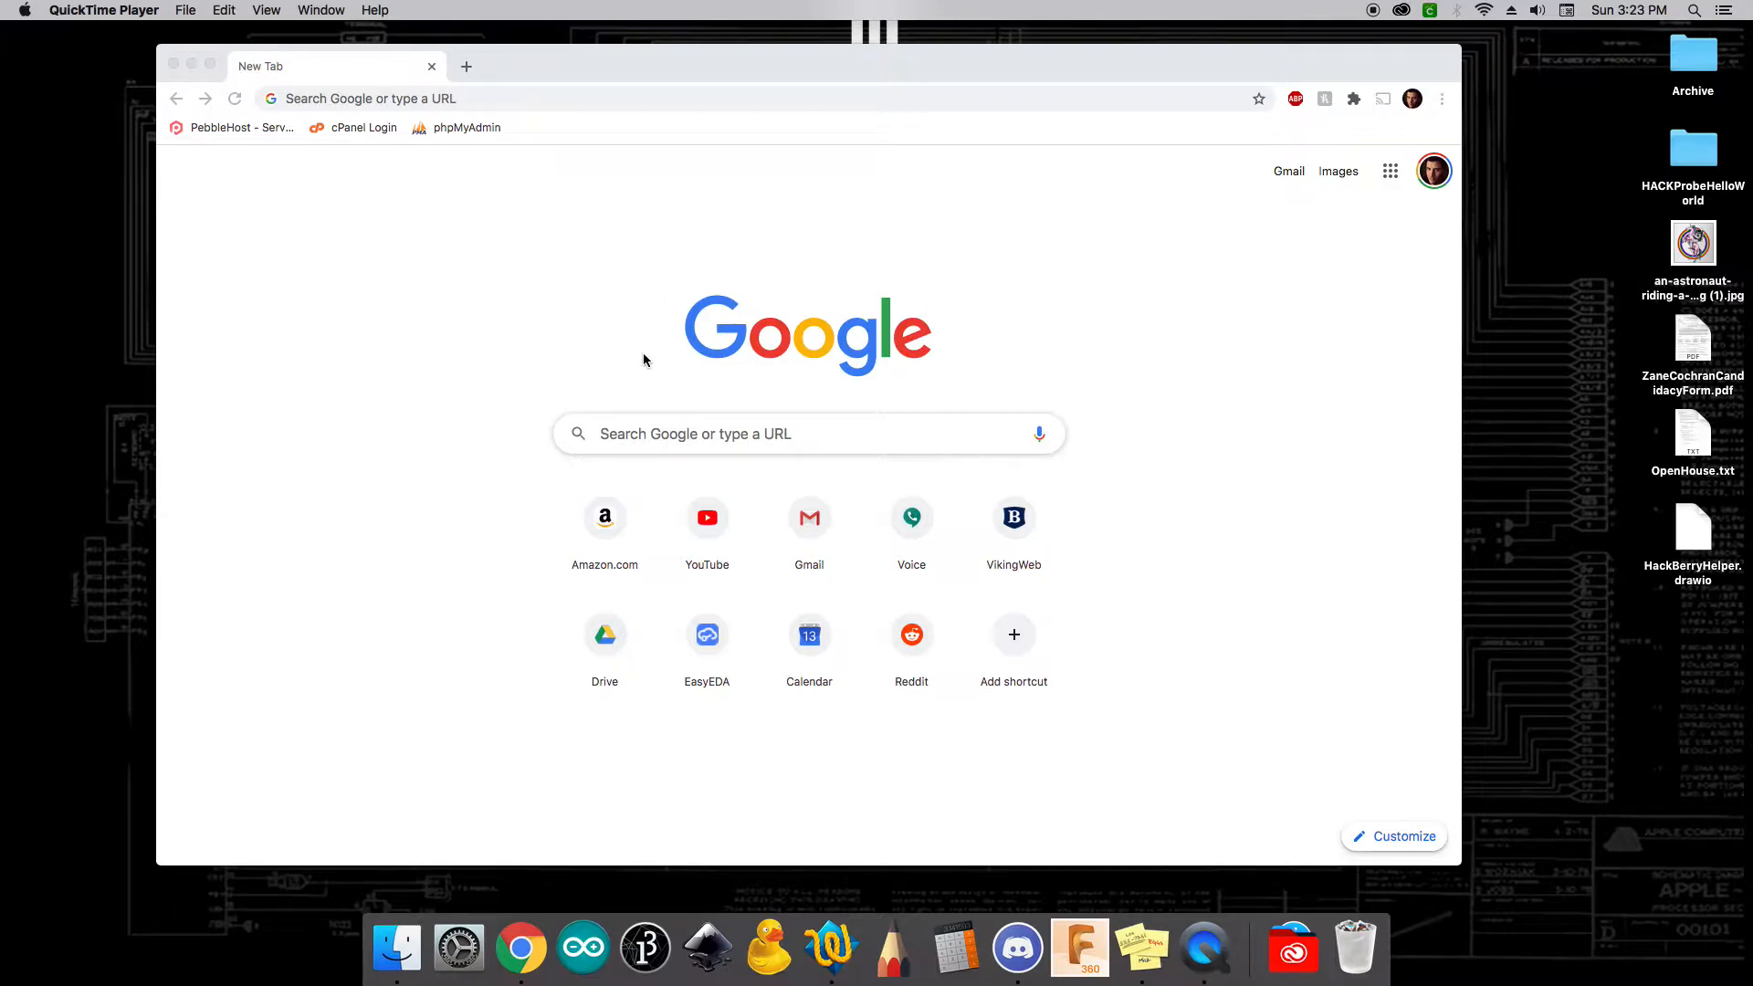
Search Google for xampp and open the Apache Friends Download page from the results.
click(639, 95)
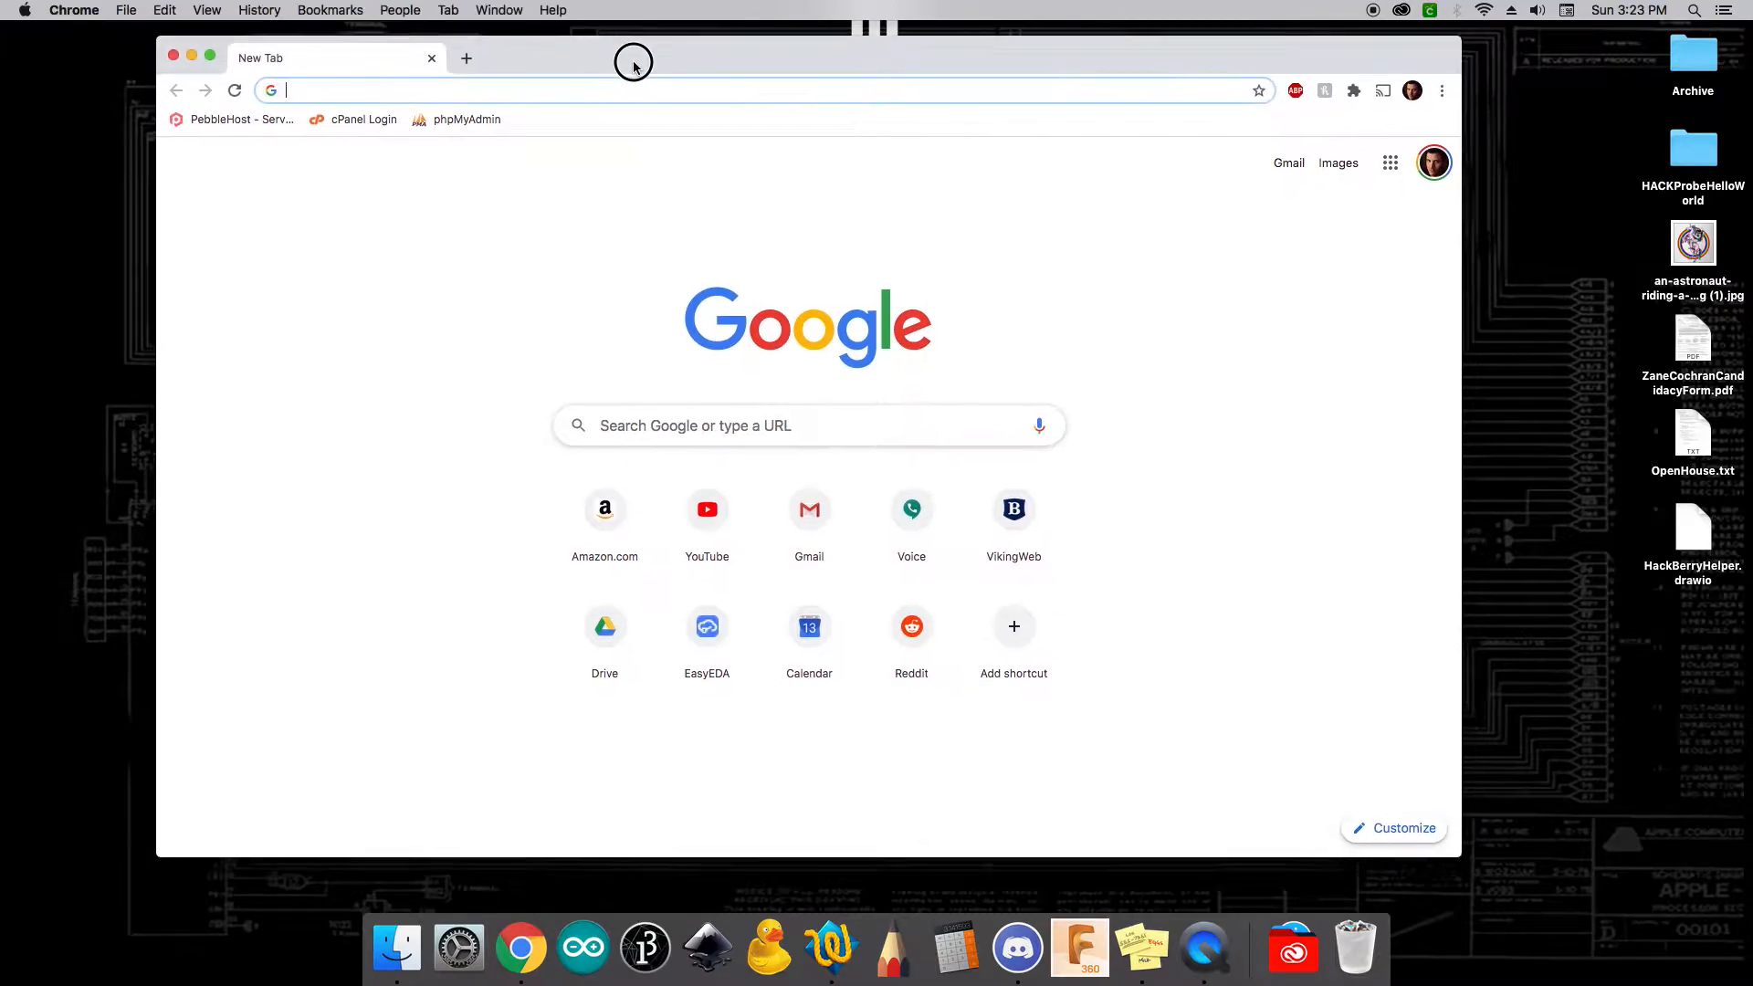
click(674, 432)
text(xampp)
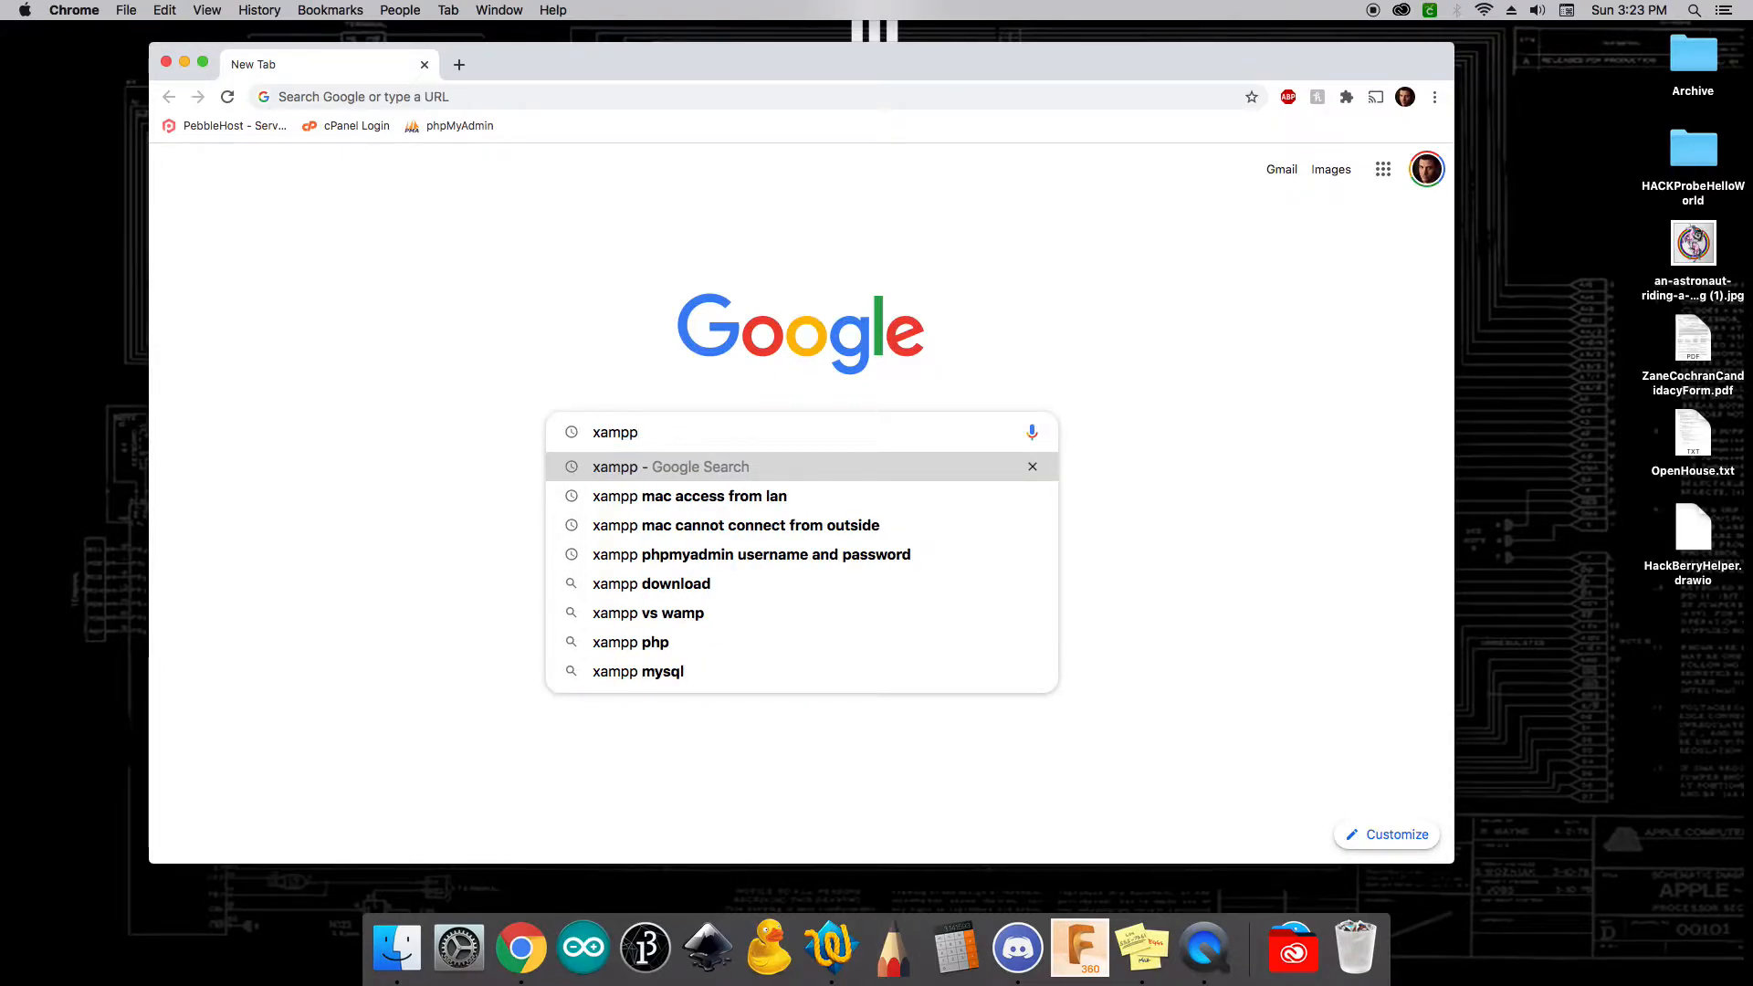
key(Return)
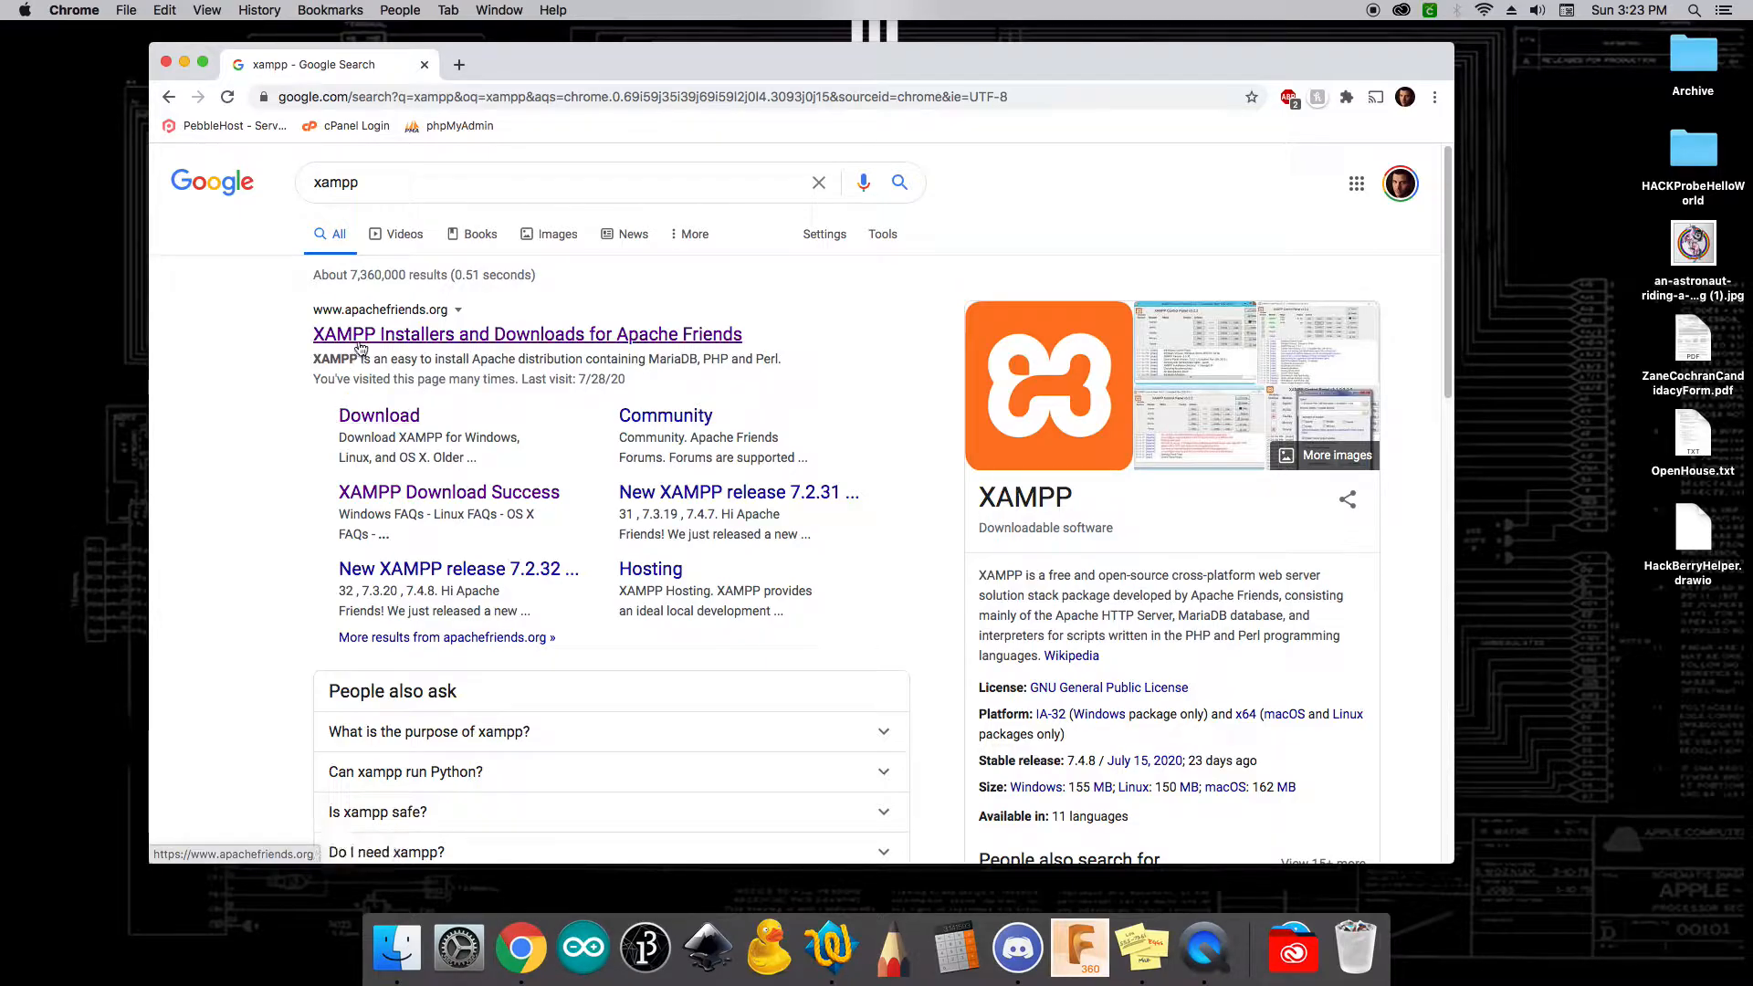
click(379, 420)
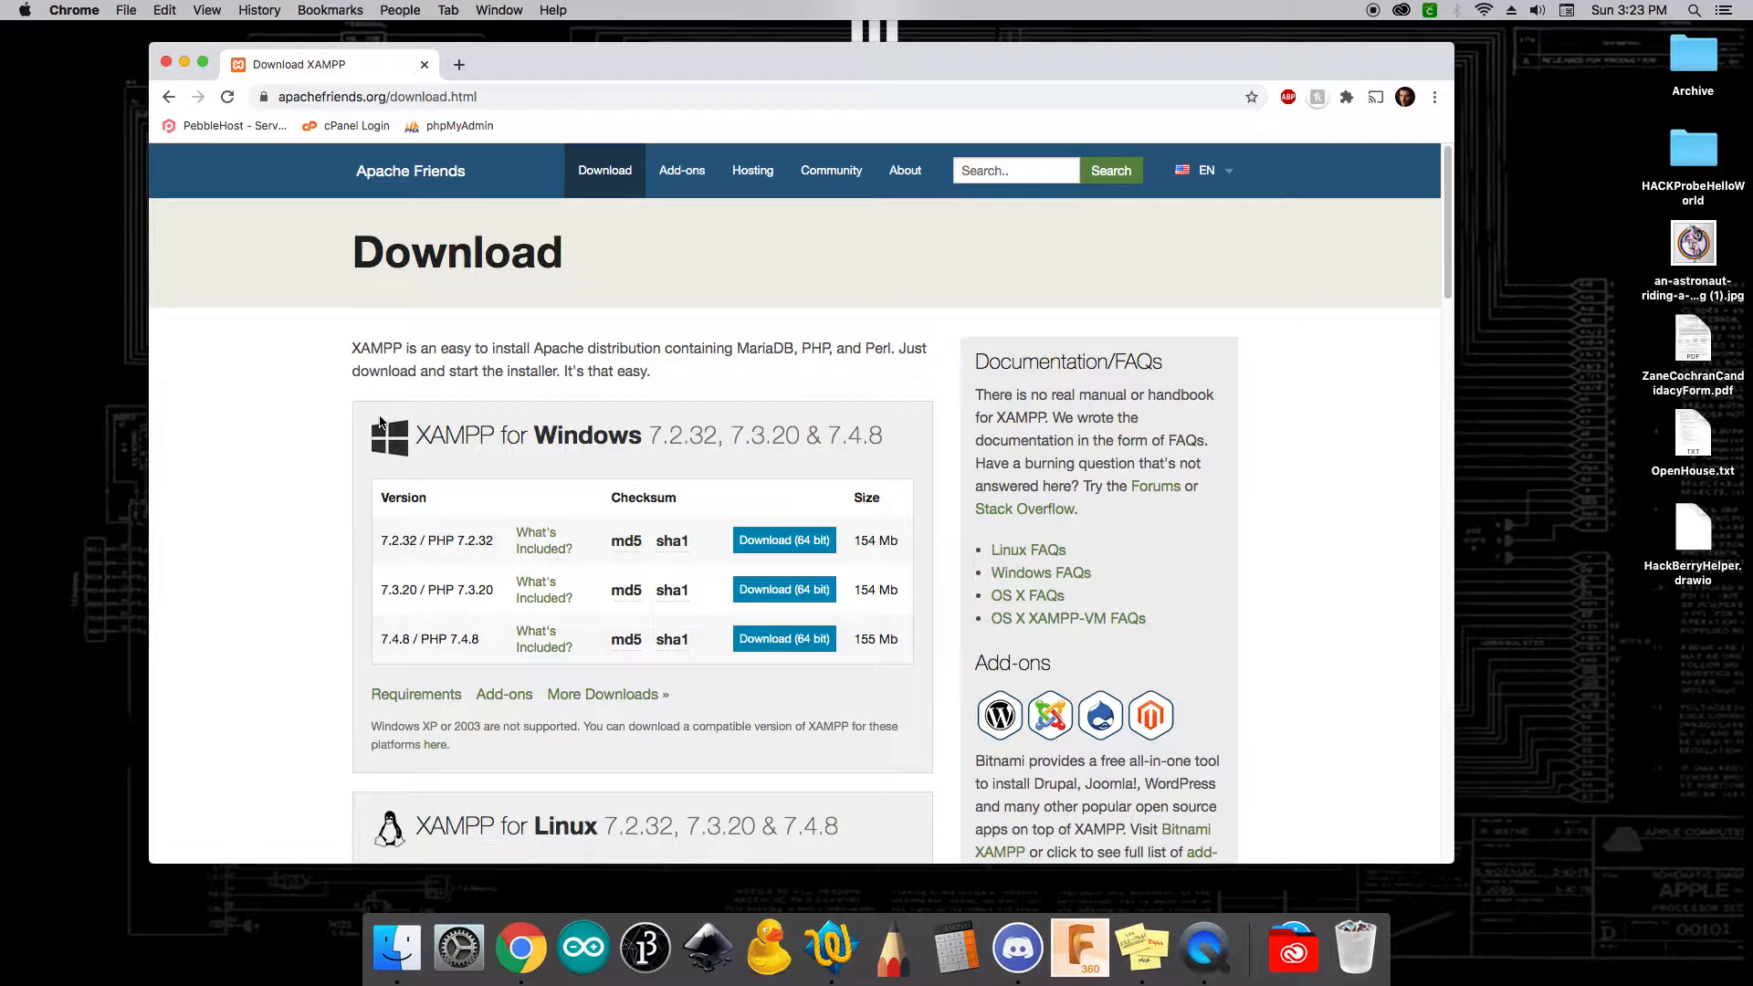
Download the 161 Mb 64-bit installer of XAMPP for OS X, version 7.2.32 / PHP 7.2.32.
scroll(380, 415, down, 10)
scroll(438, 424, up, 10)
scroll(544, 440, down, 8)
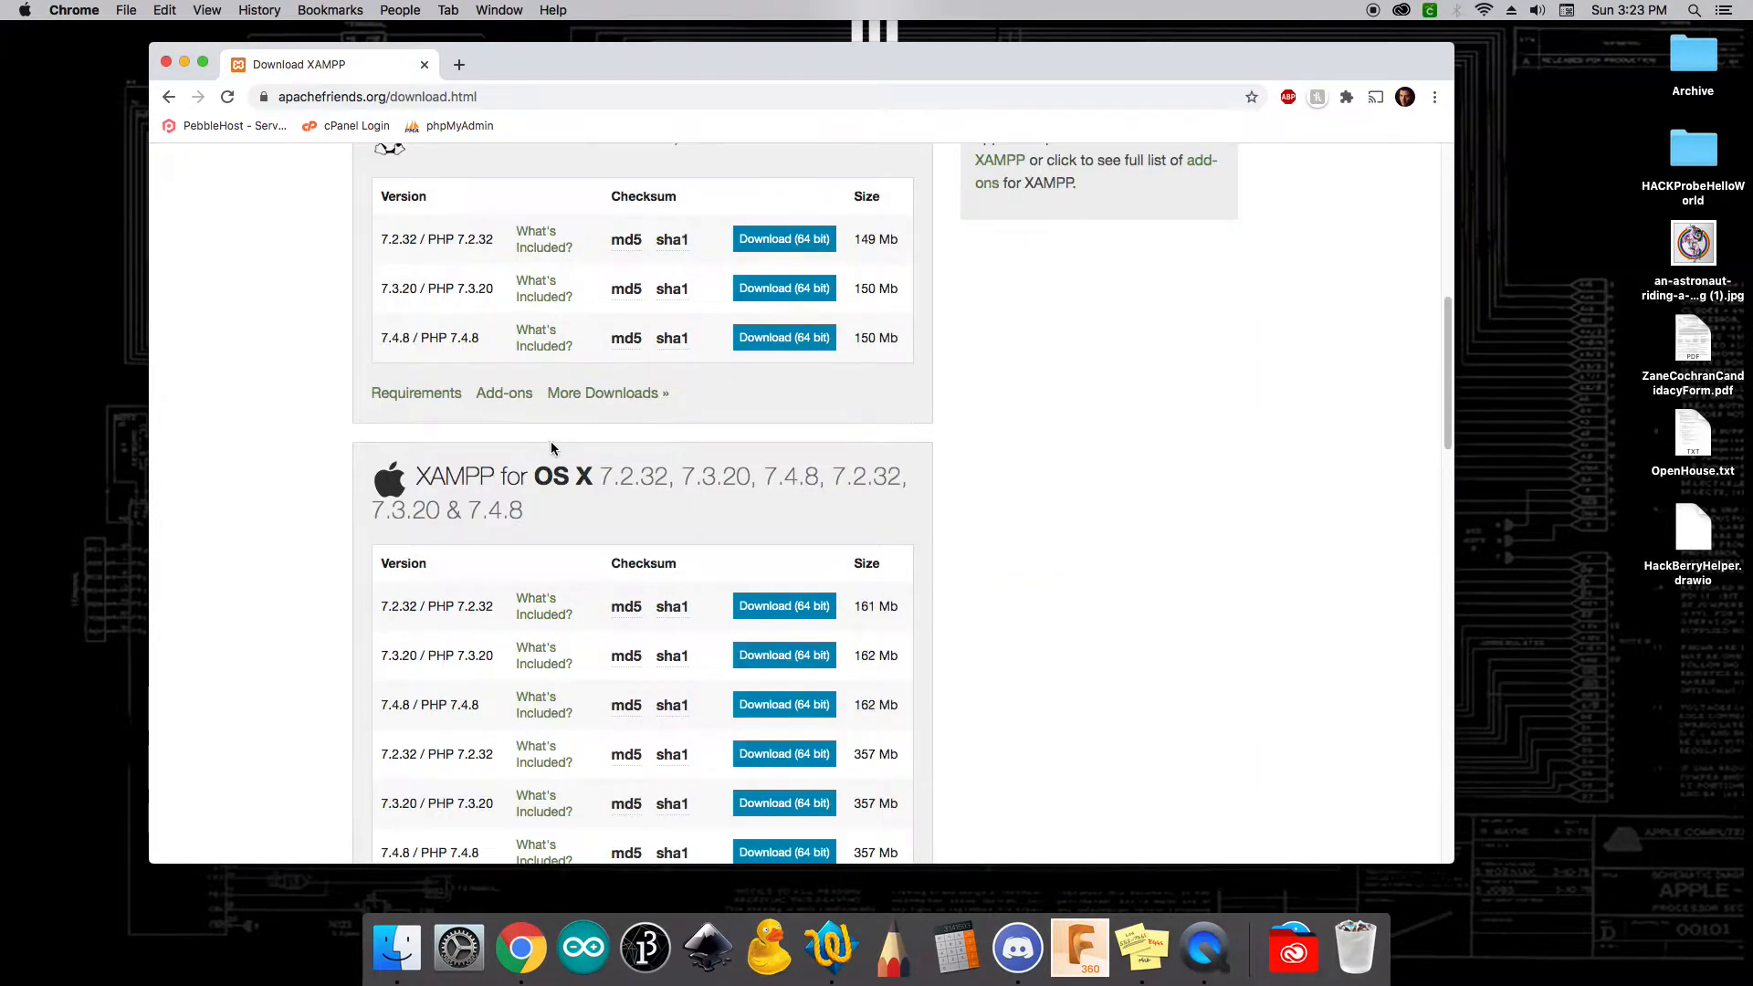
scroll(550, 448, up, 3)
scroll(568, 559, down, 1)
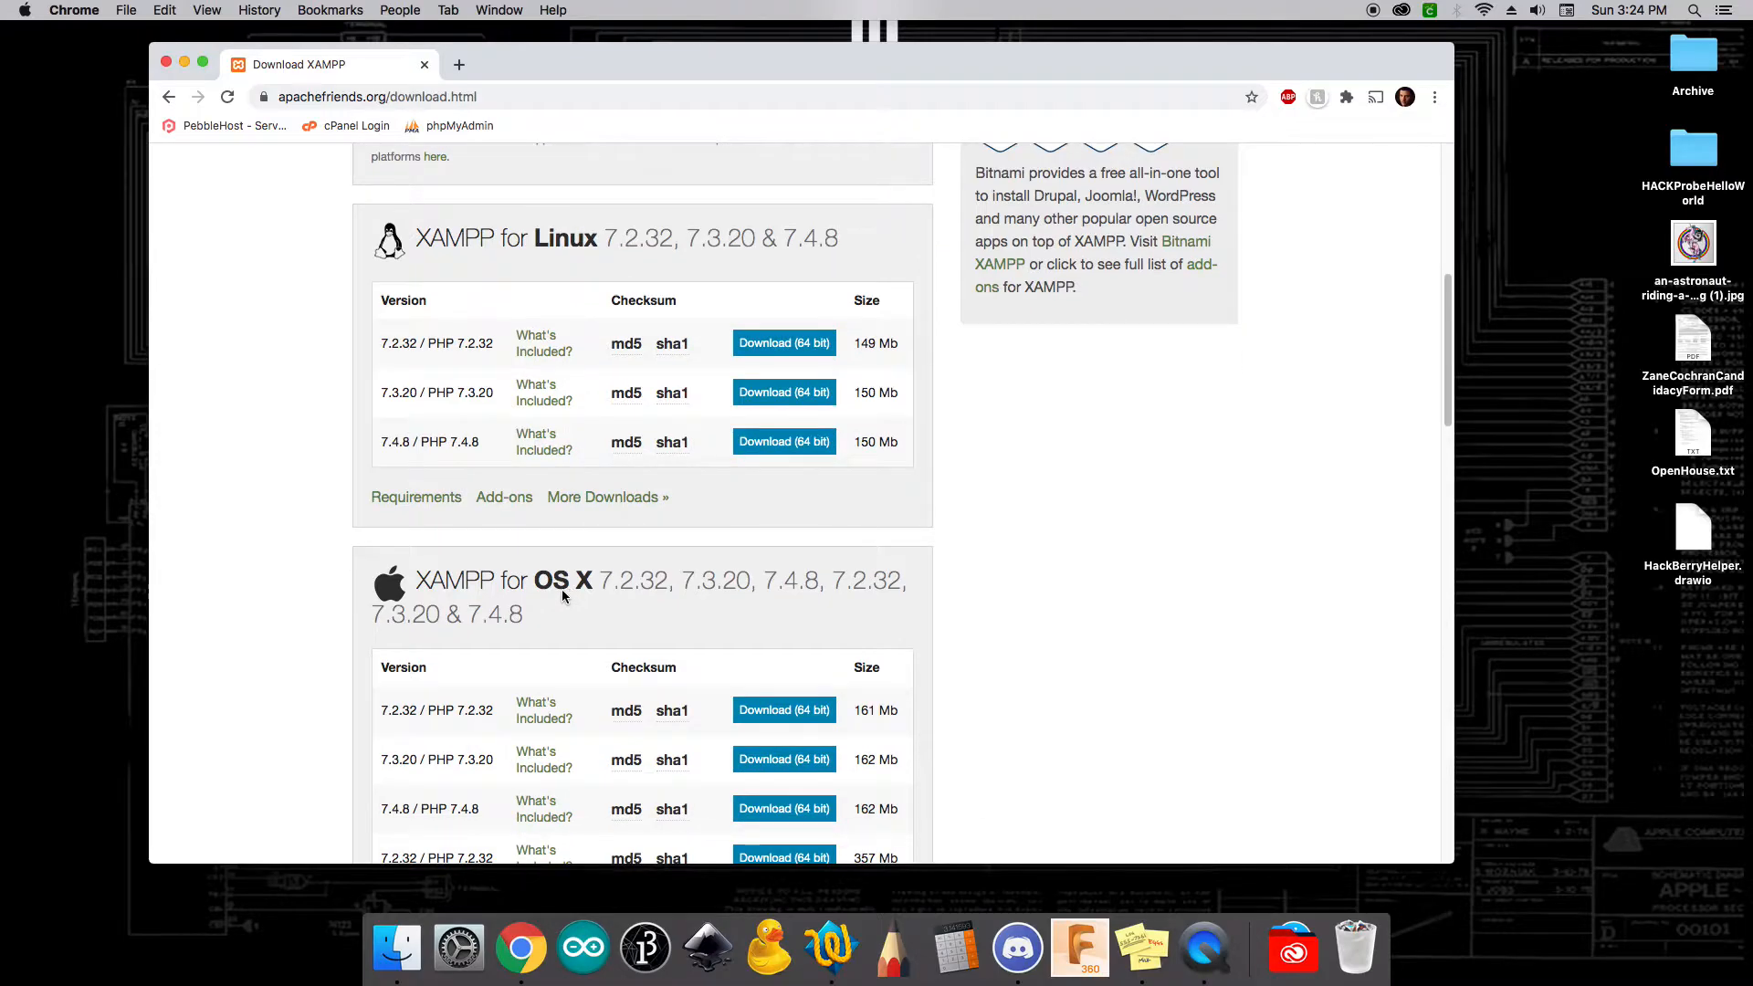
scroll(562, 596, up, 5)
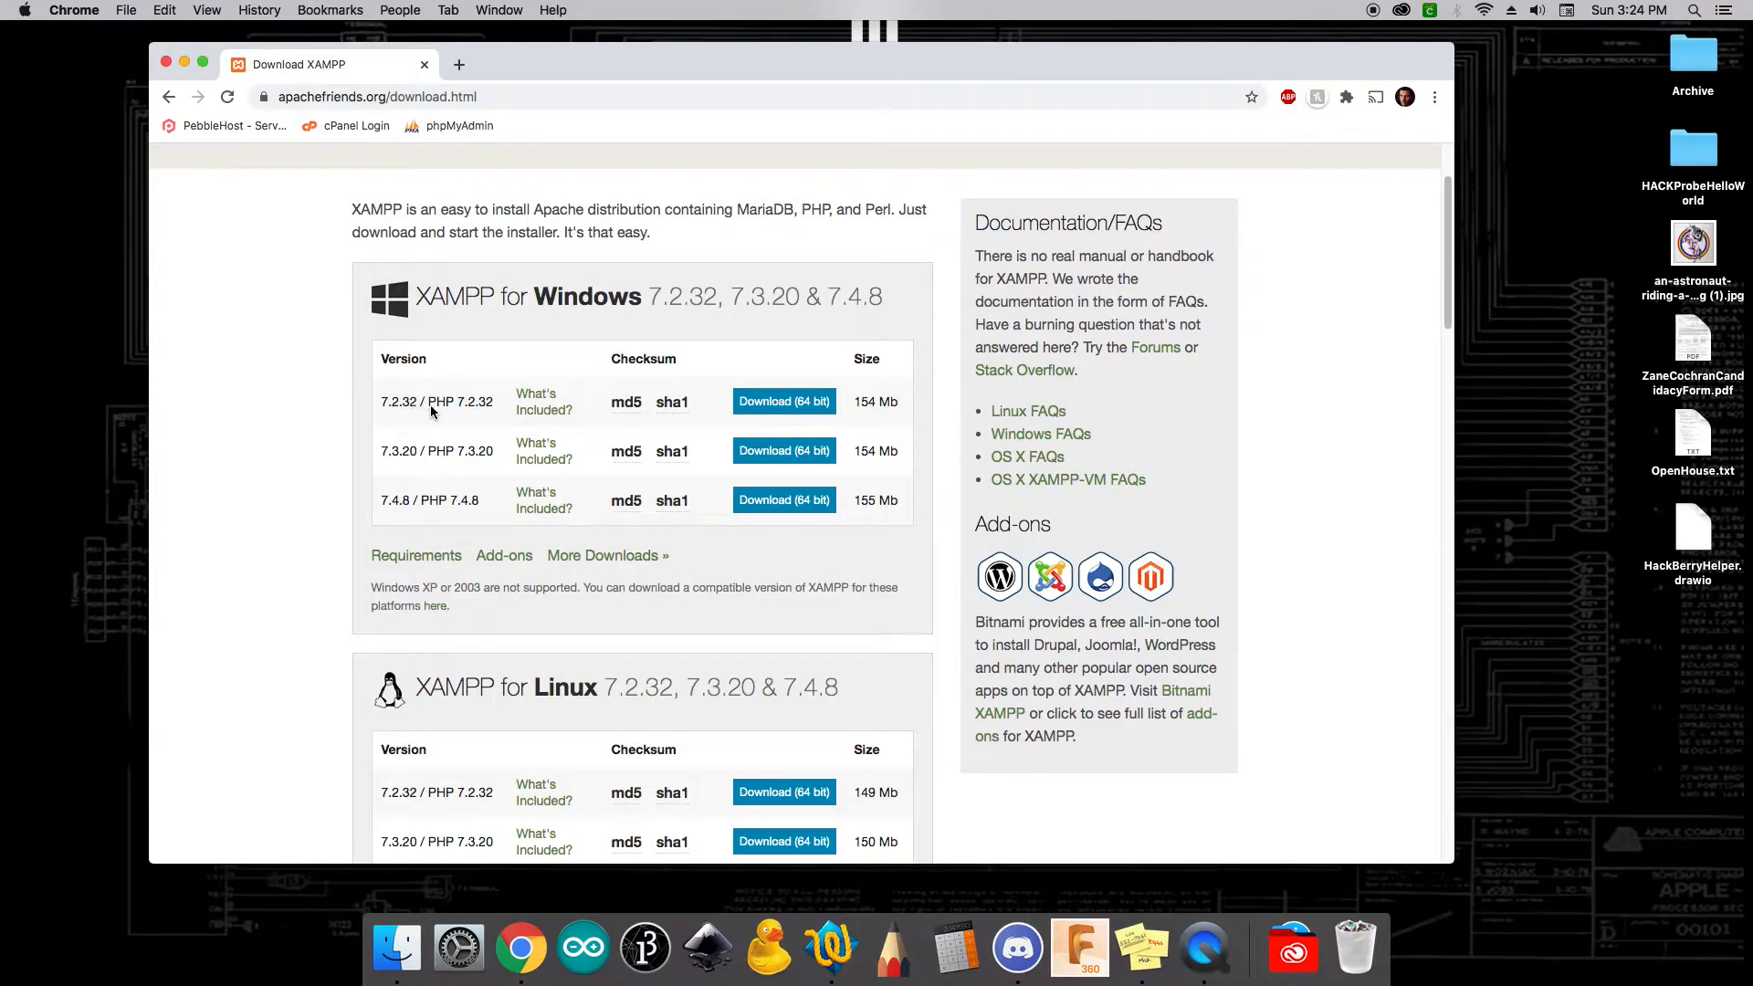
scroll(323, 423, down, 10)
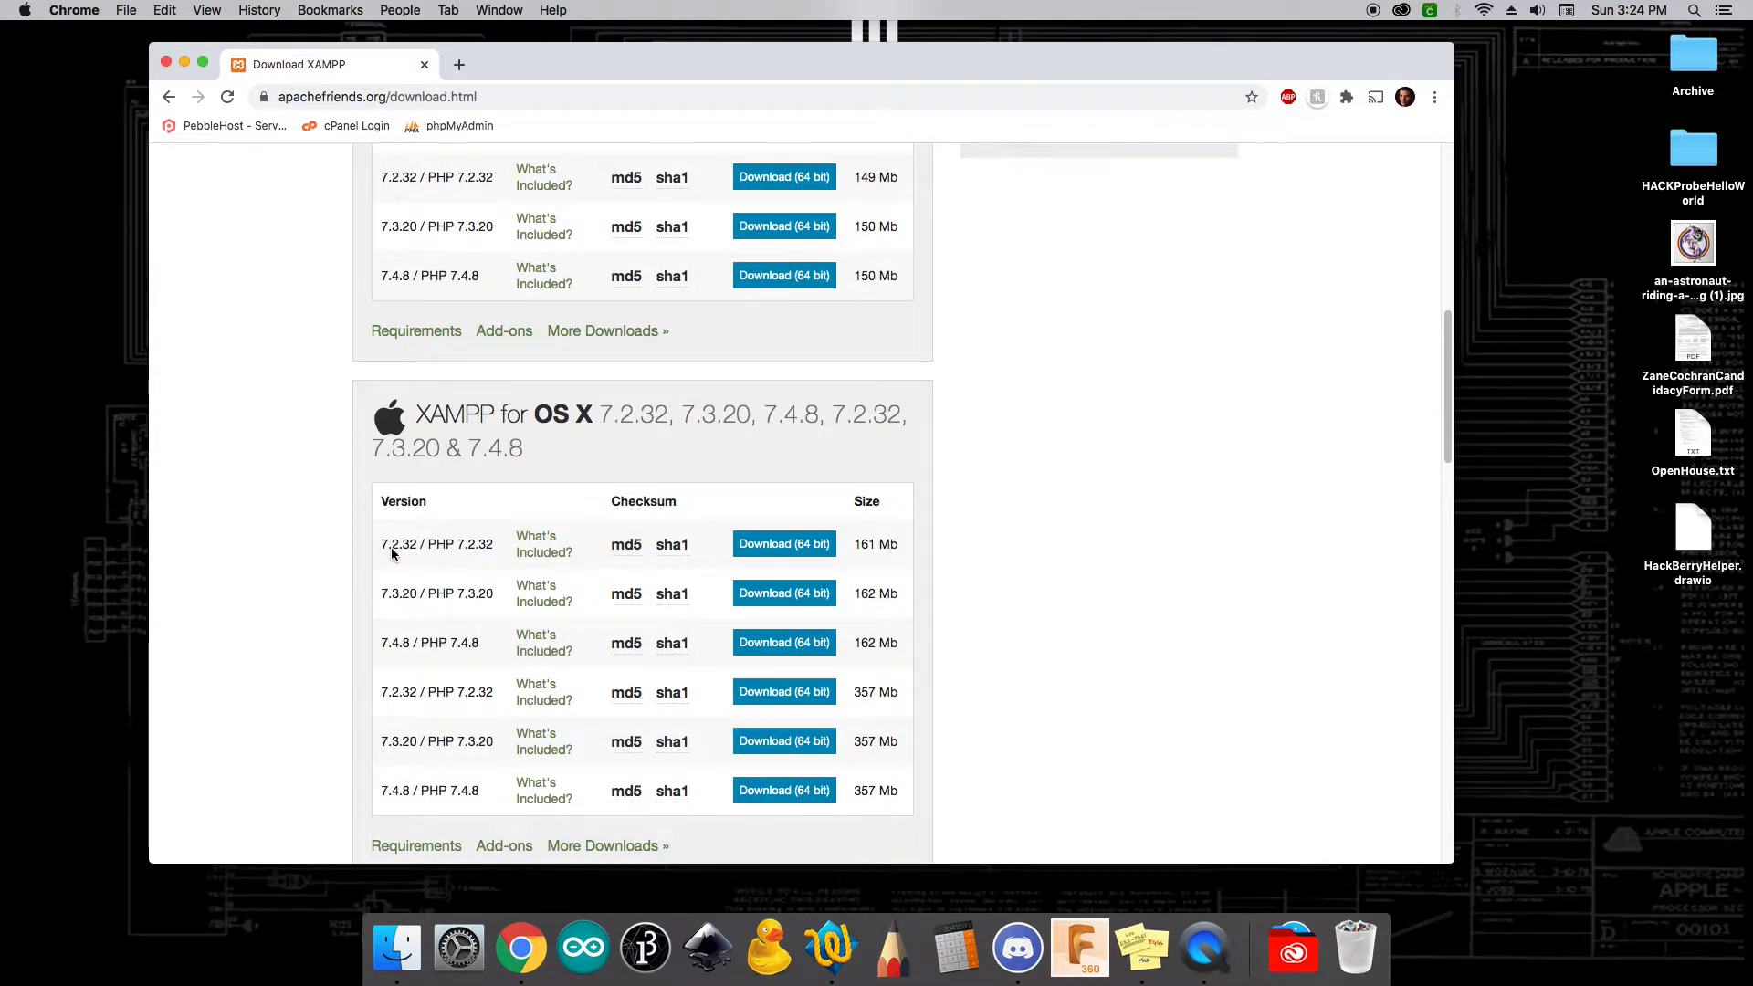
click(774, 545)
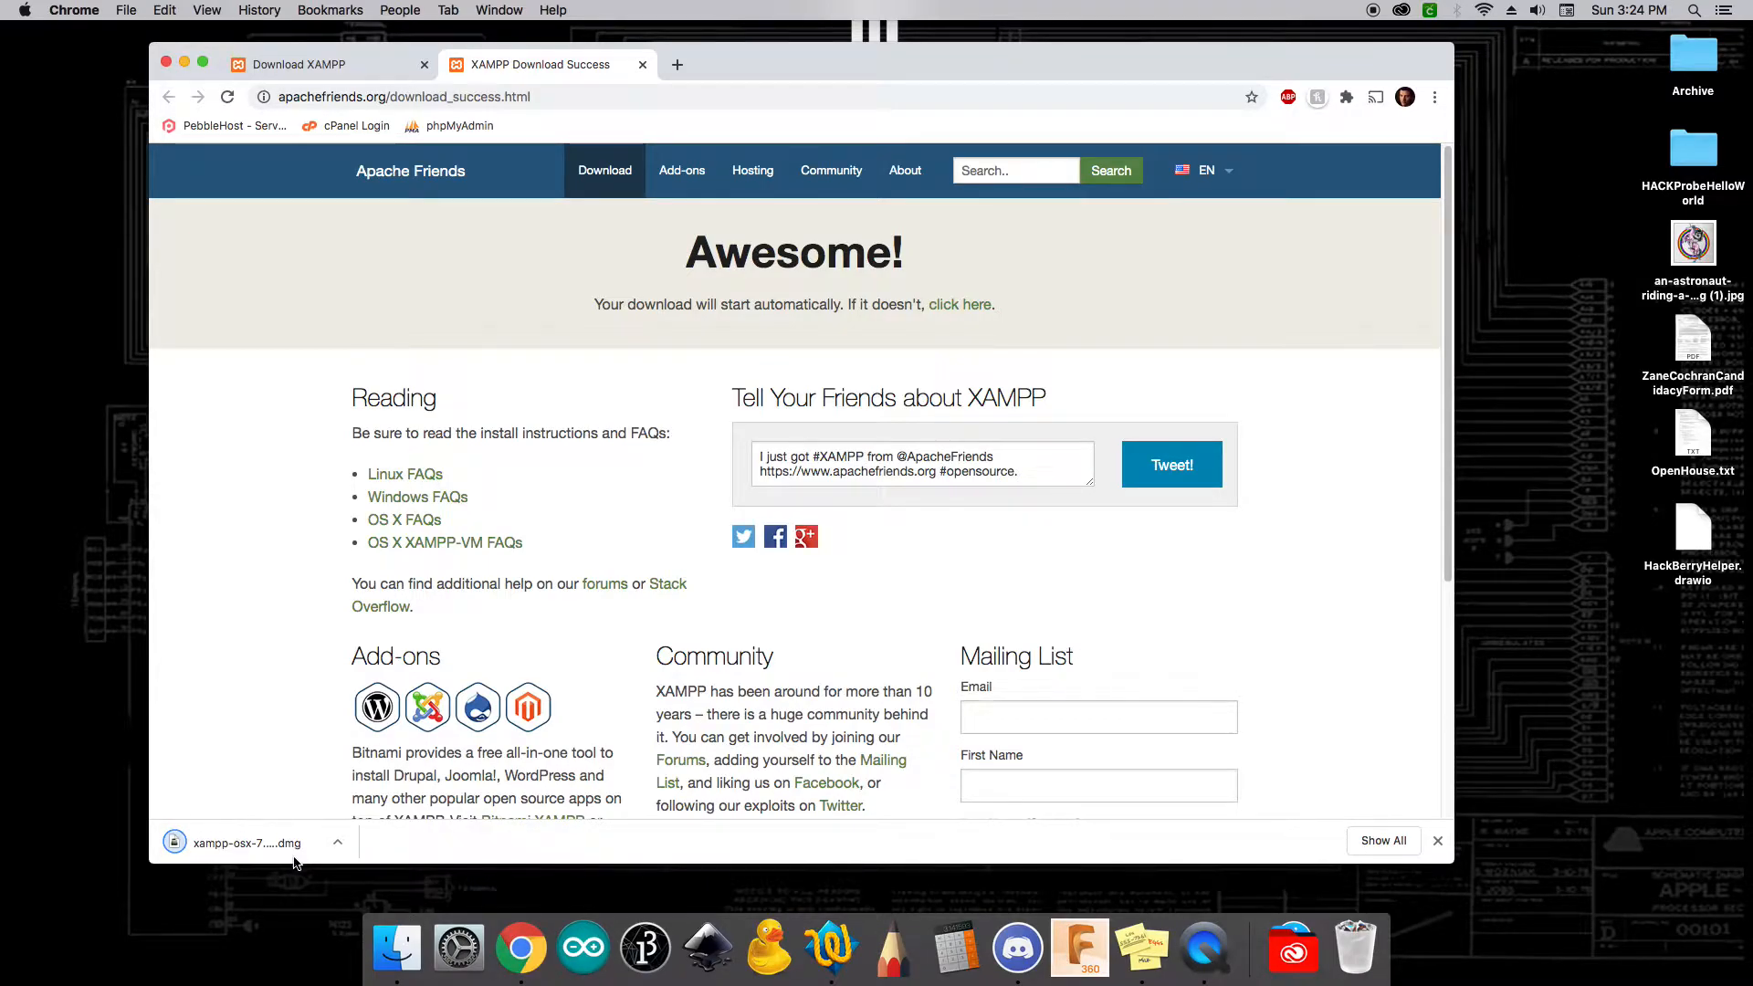
Reveal the downloaded XAMPP disk image in Finder, open it and launch the XAMPP installer inside.
click(337, 842)
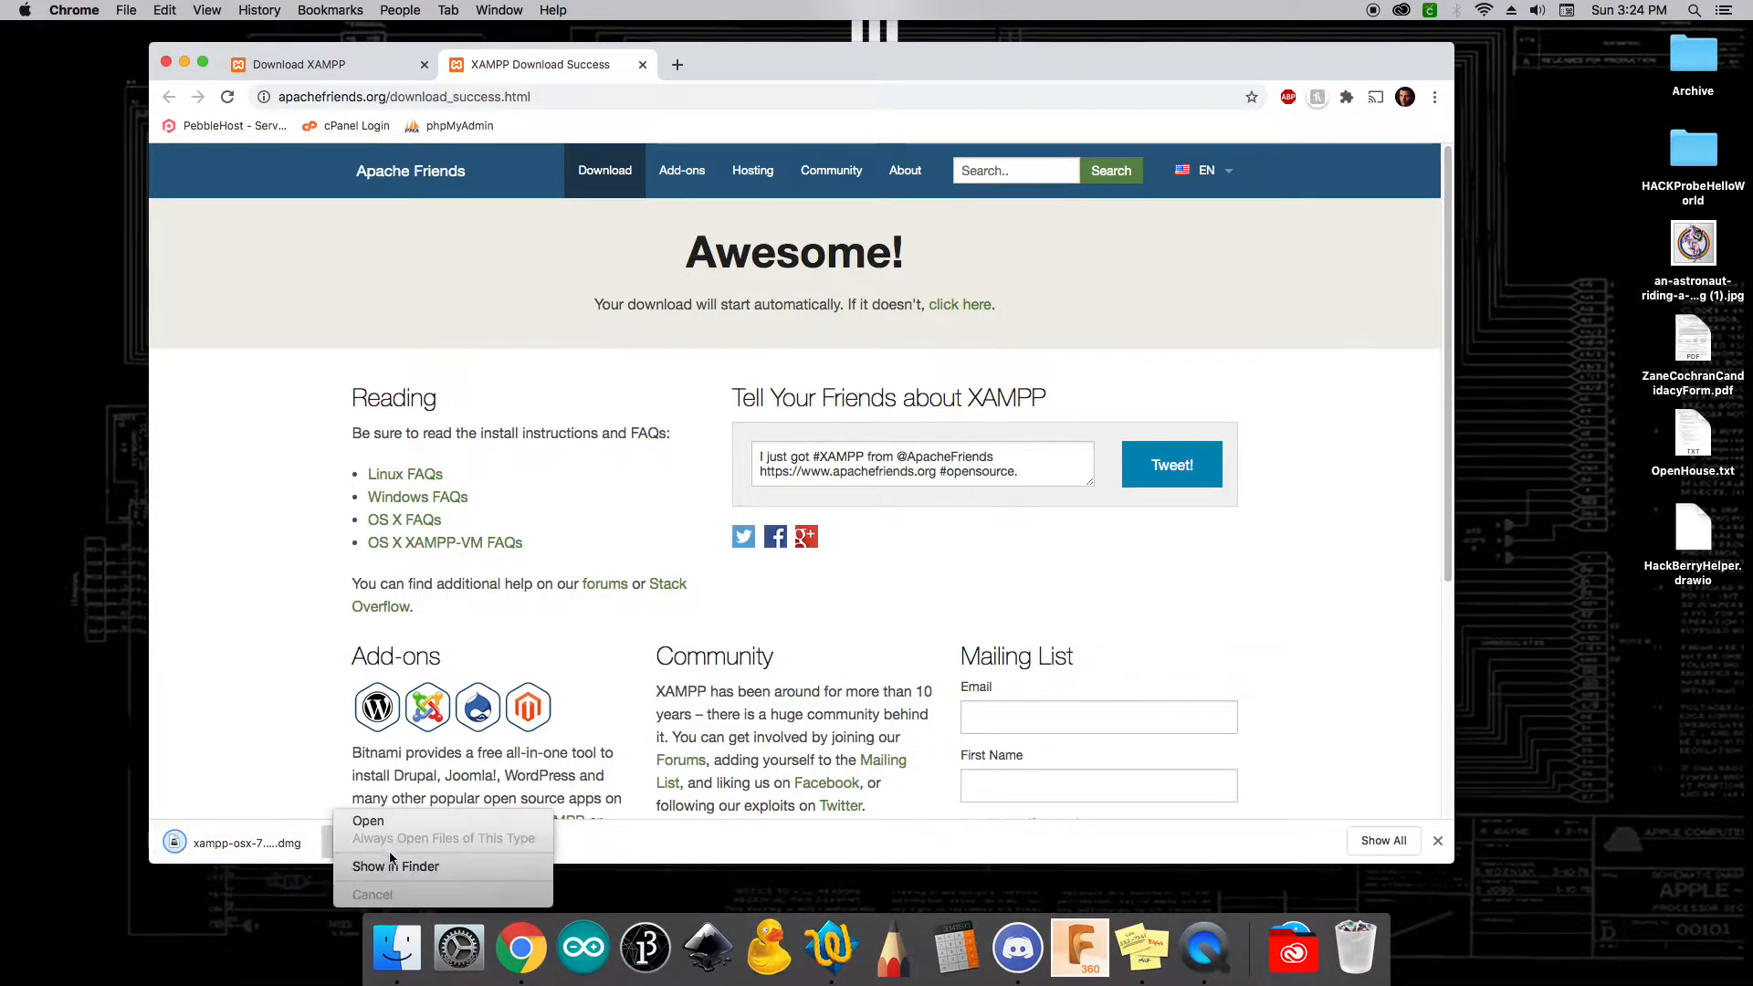
click(394, 866)
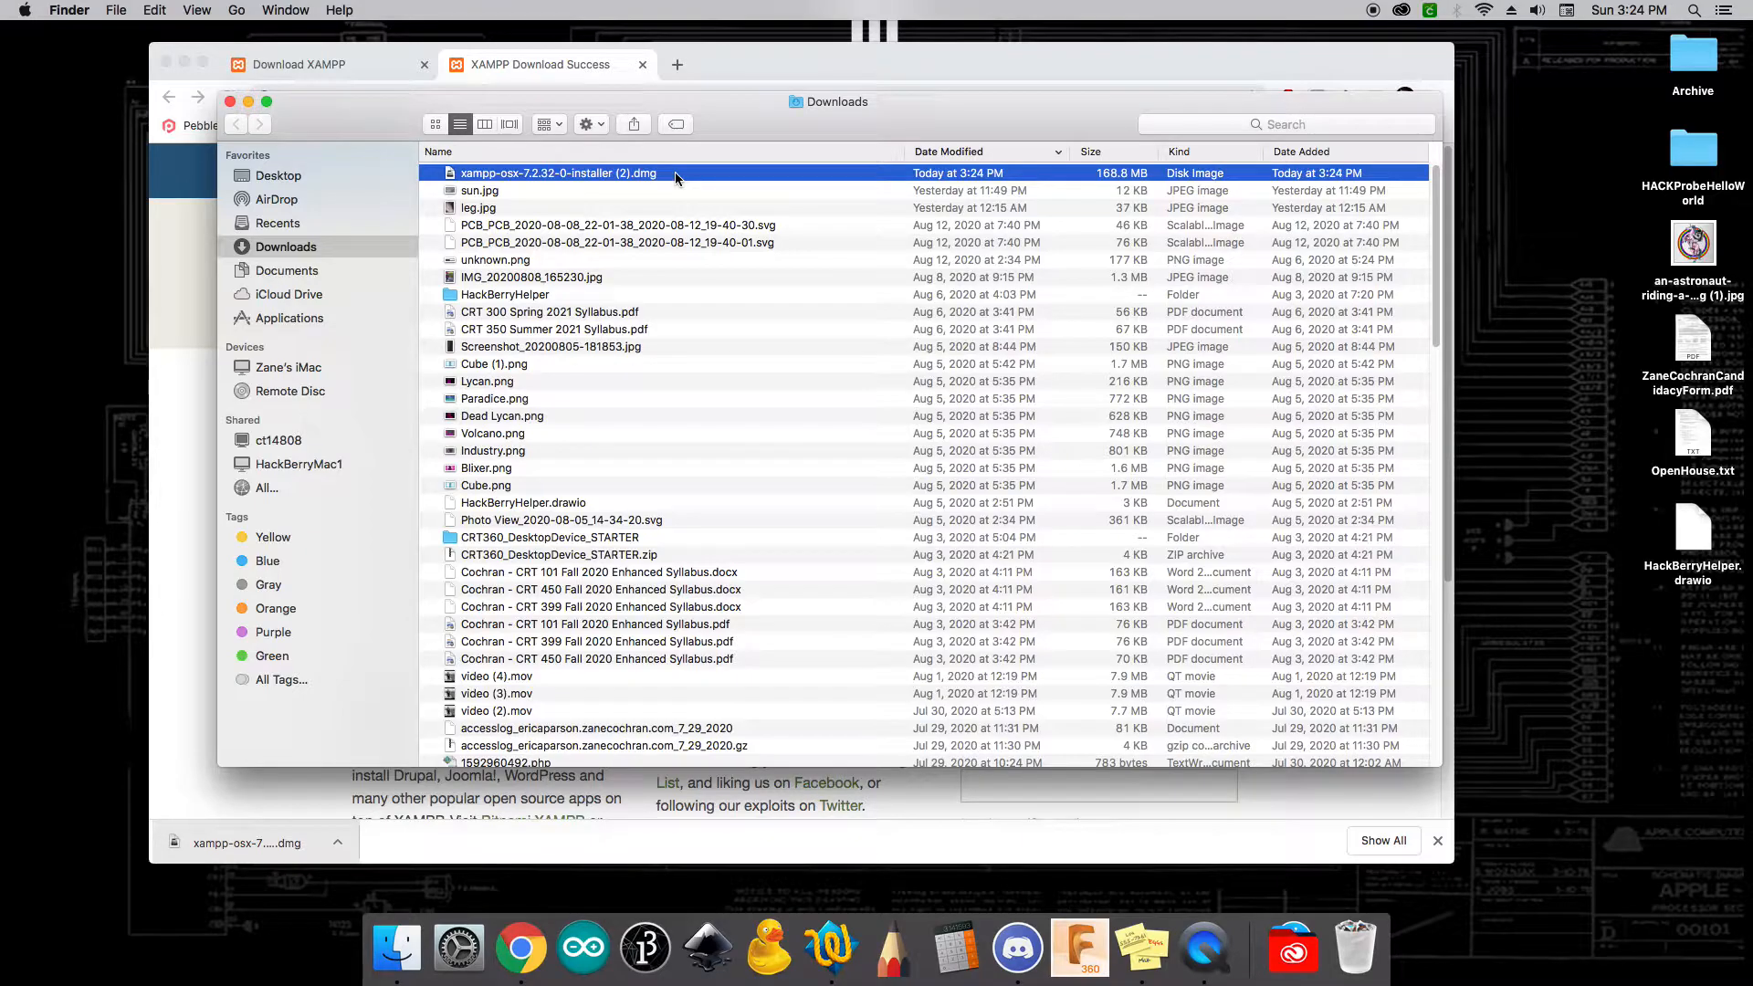
double_click(676, 174)
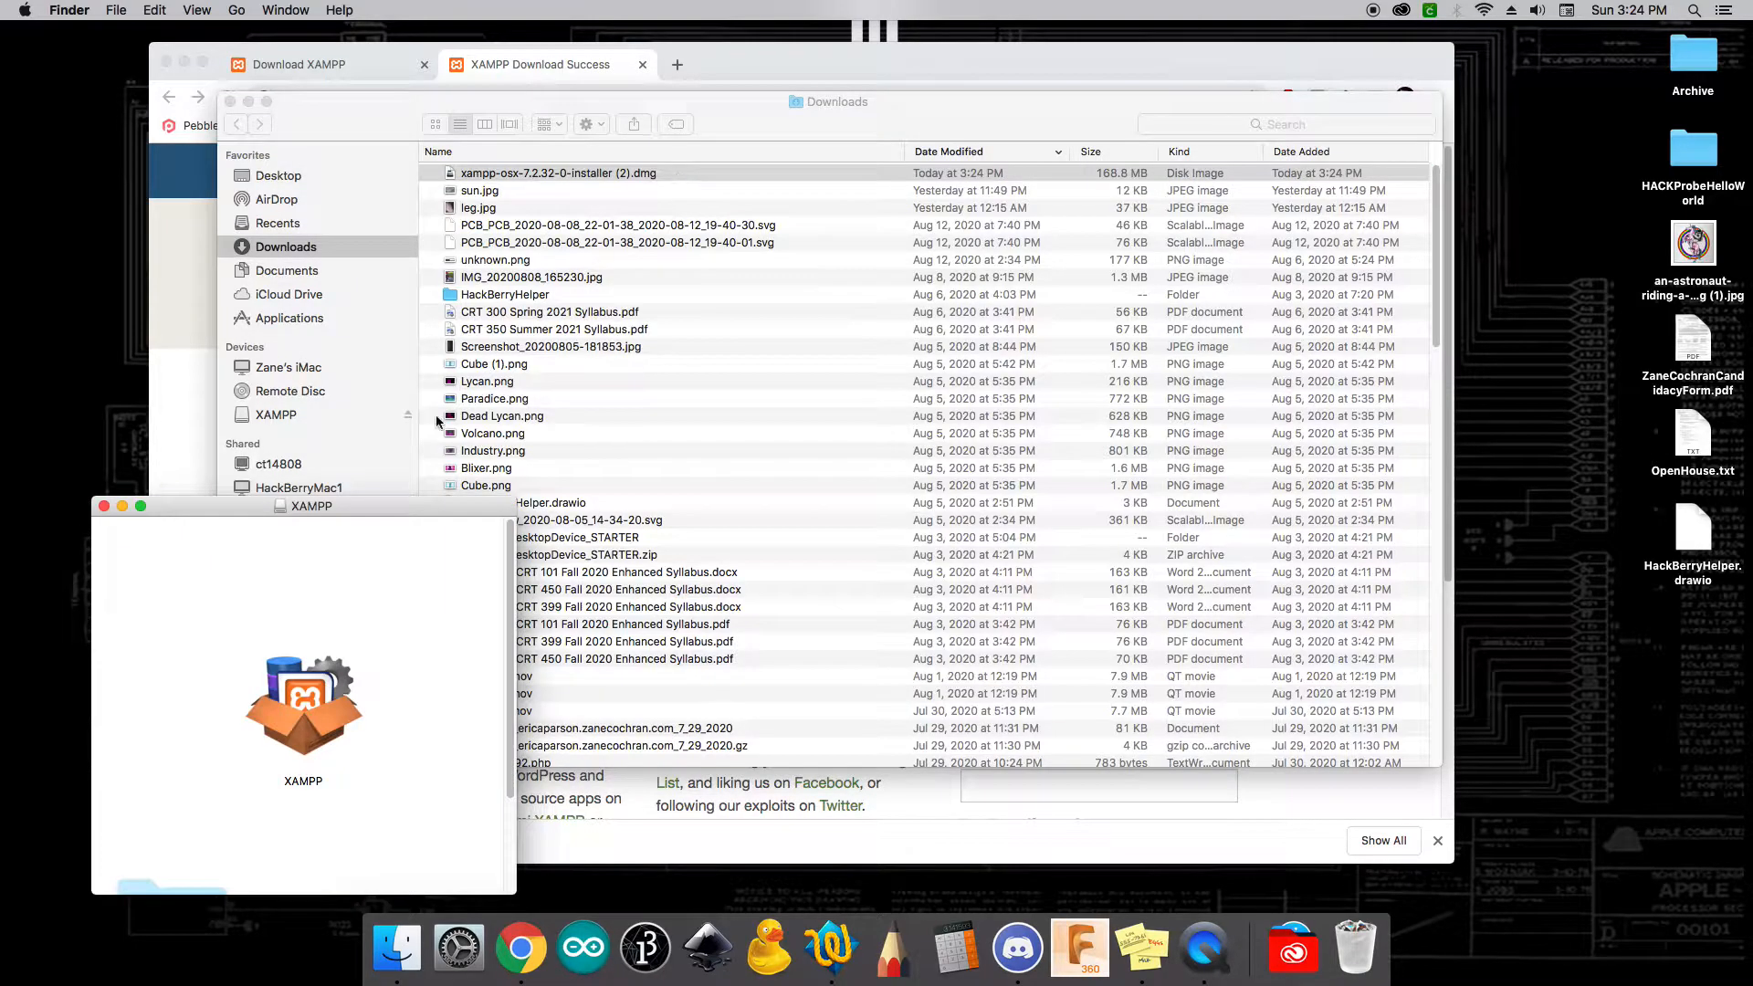
drag(408, 495, 465, 325)
double_click(368, 558)
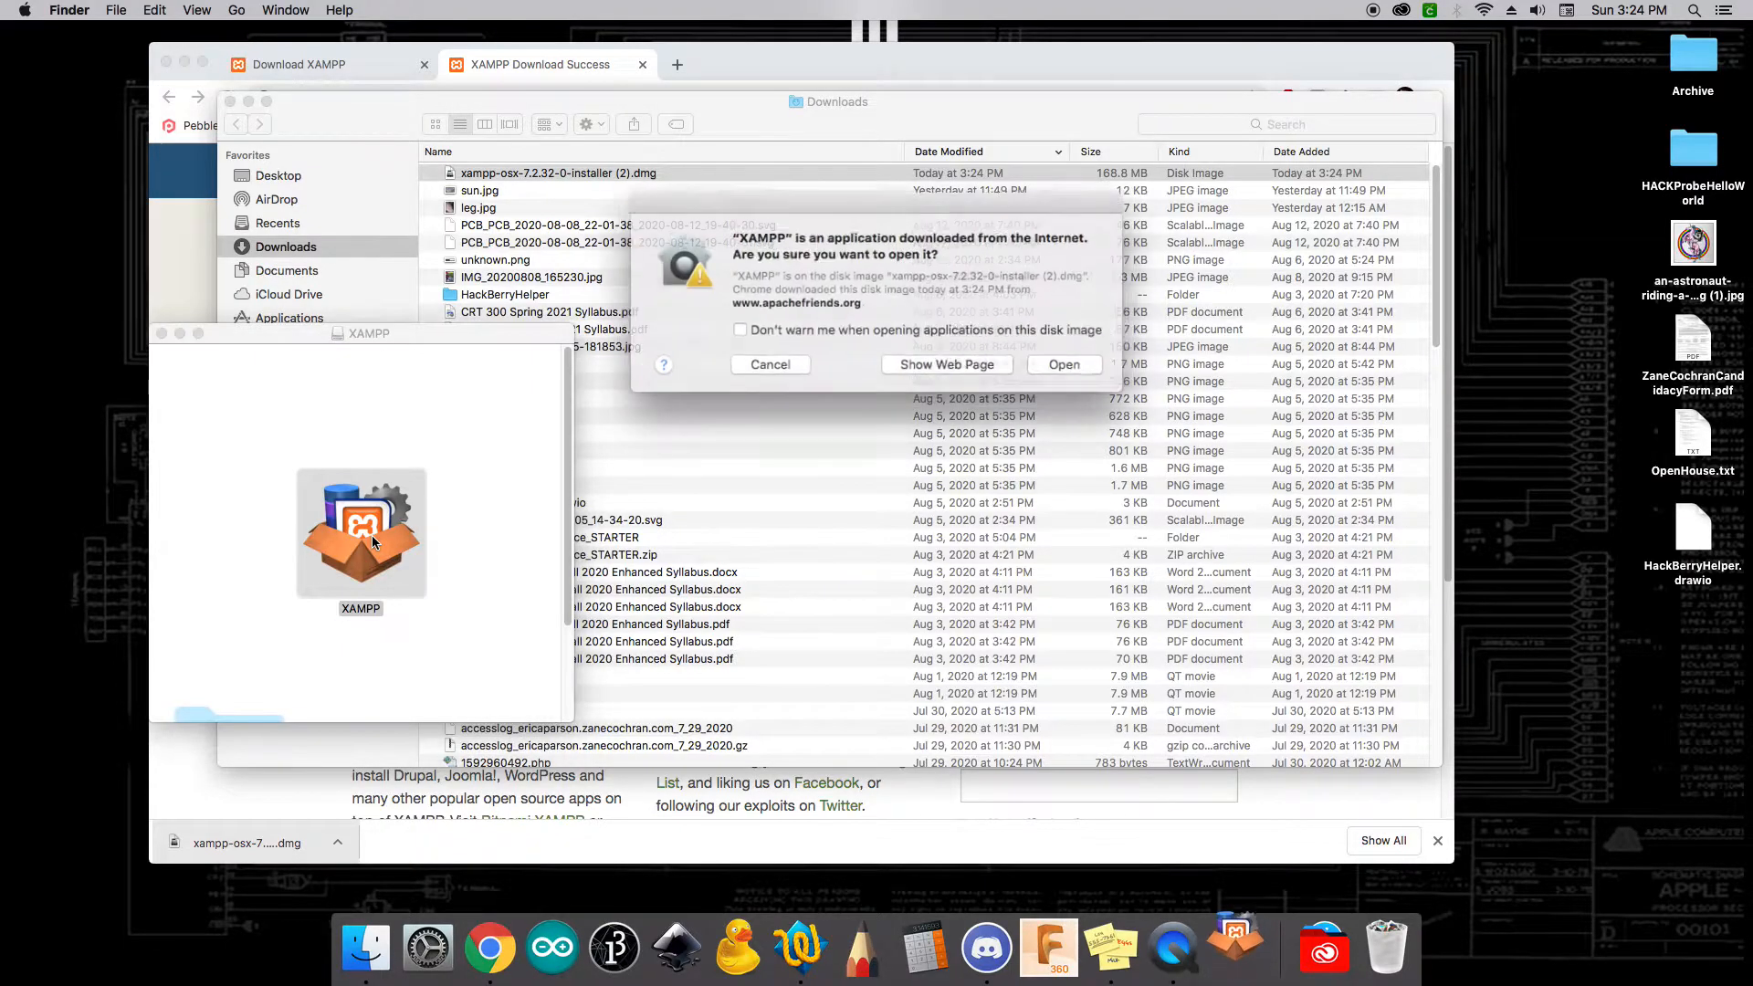
Allow the downloaded XAMPP installer to open and authorize its changes with the account password.
click(1055, 361)
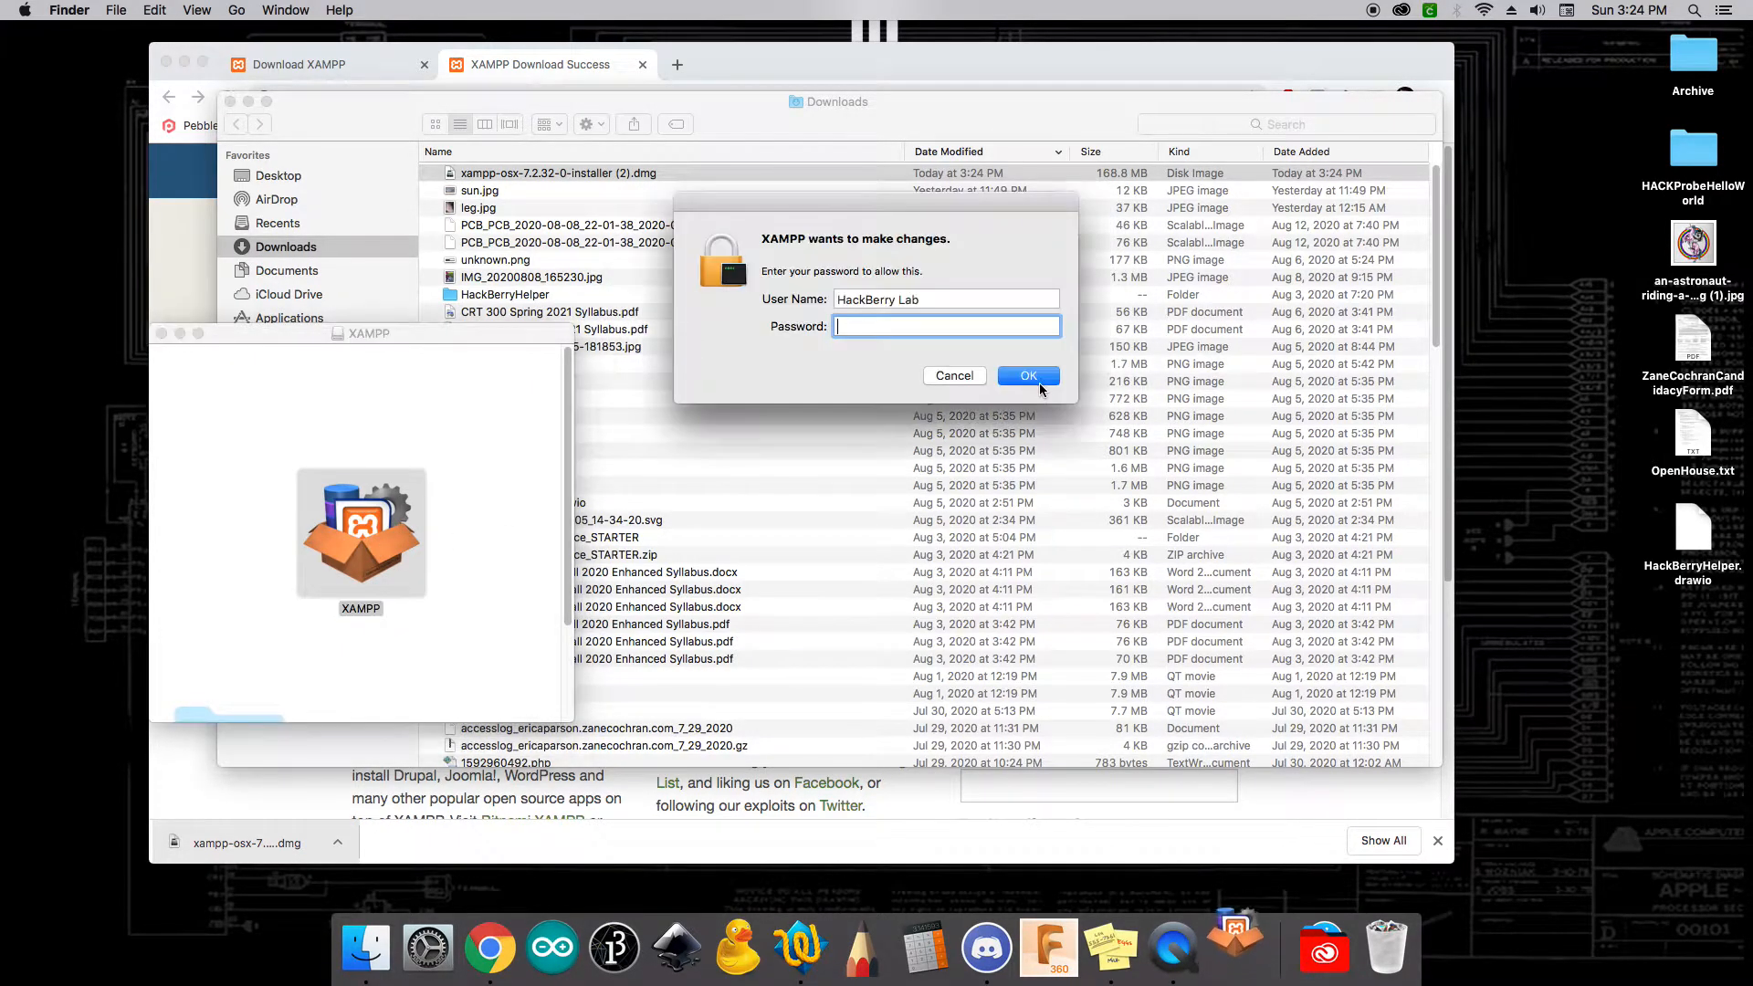
text(********)
key(Return)
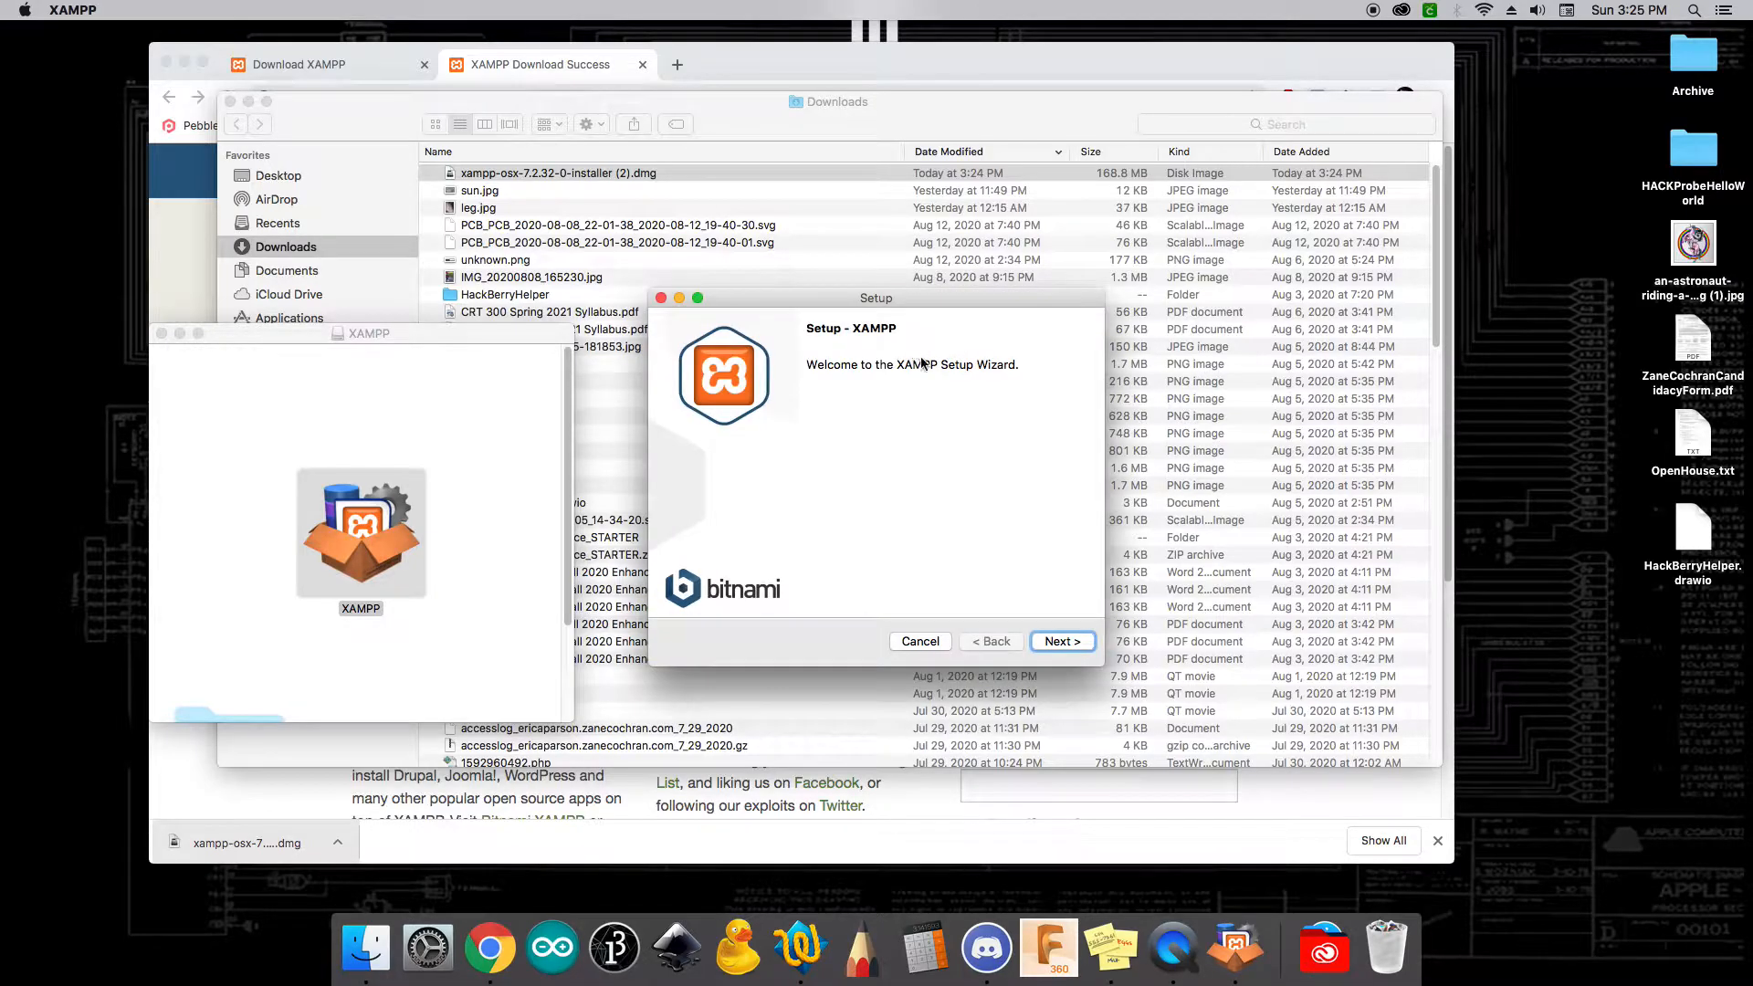
Install XAMPP with Core Files and Developer Files, opting out of learning more about Bitnami, and close the disk image window.
click(1062, 644)
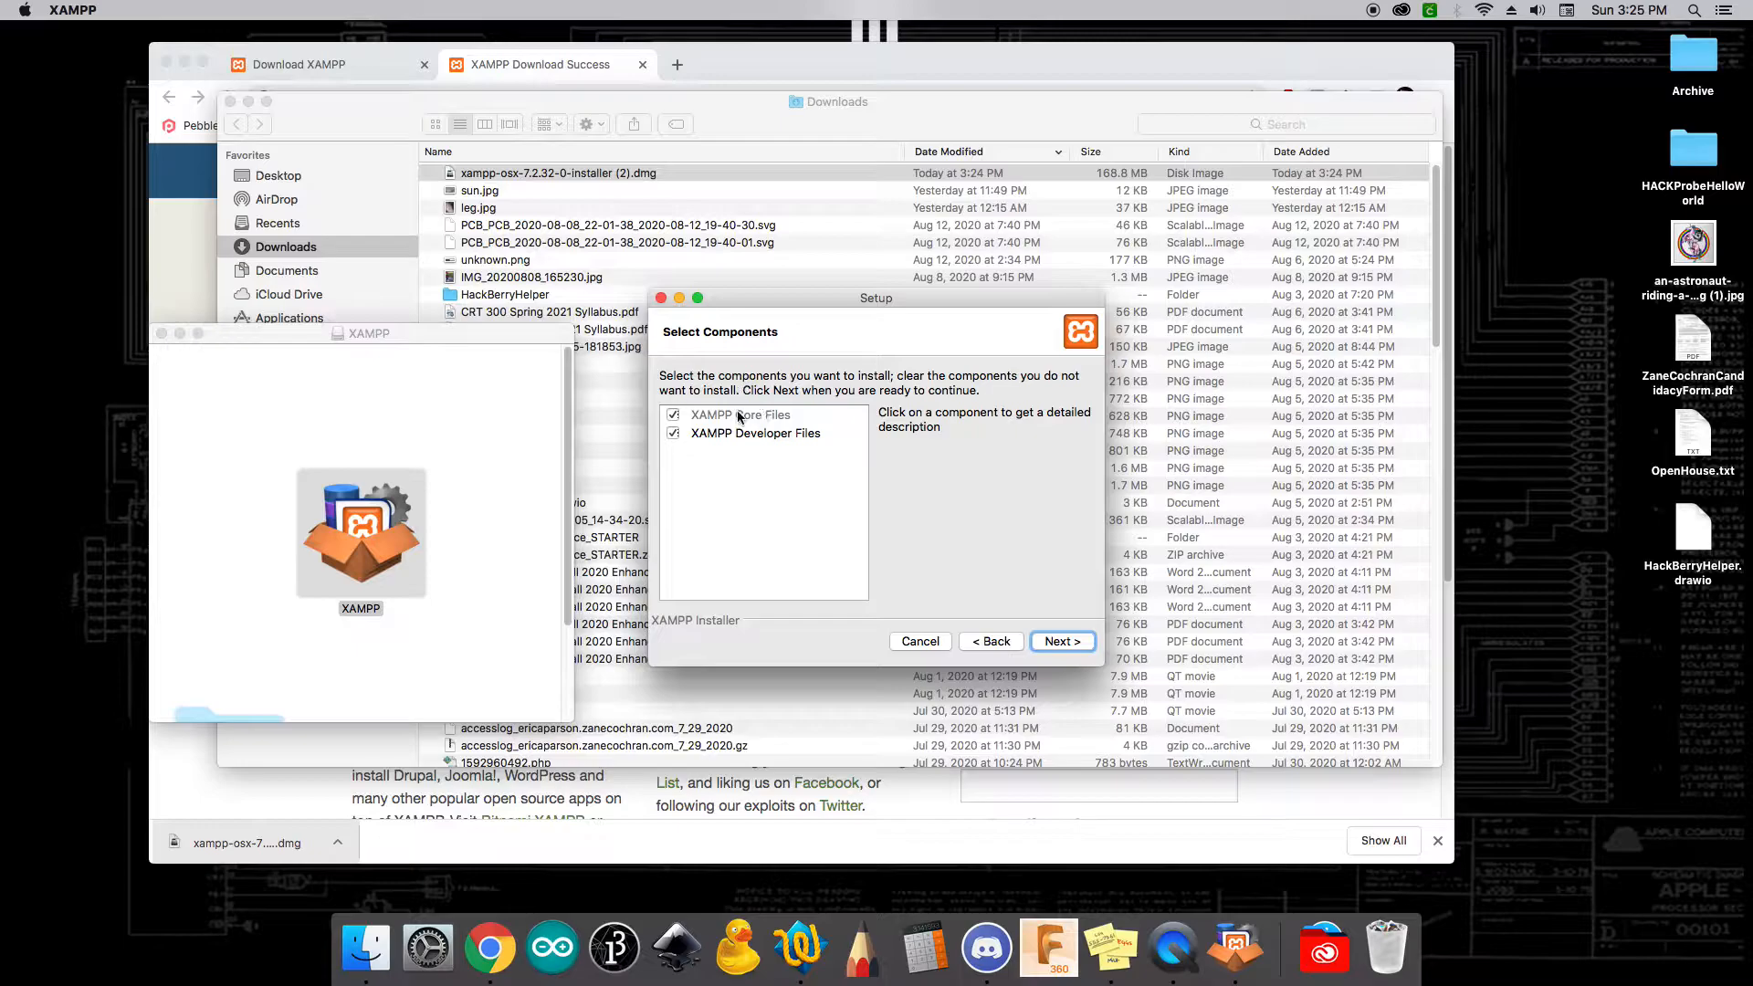
click(1067, 643)
click(1062, 642)
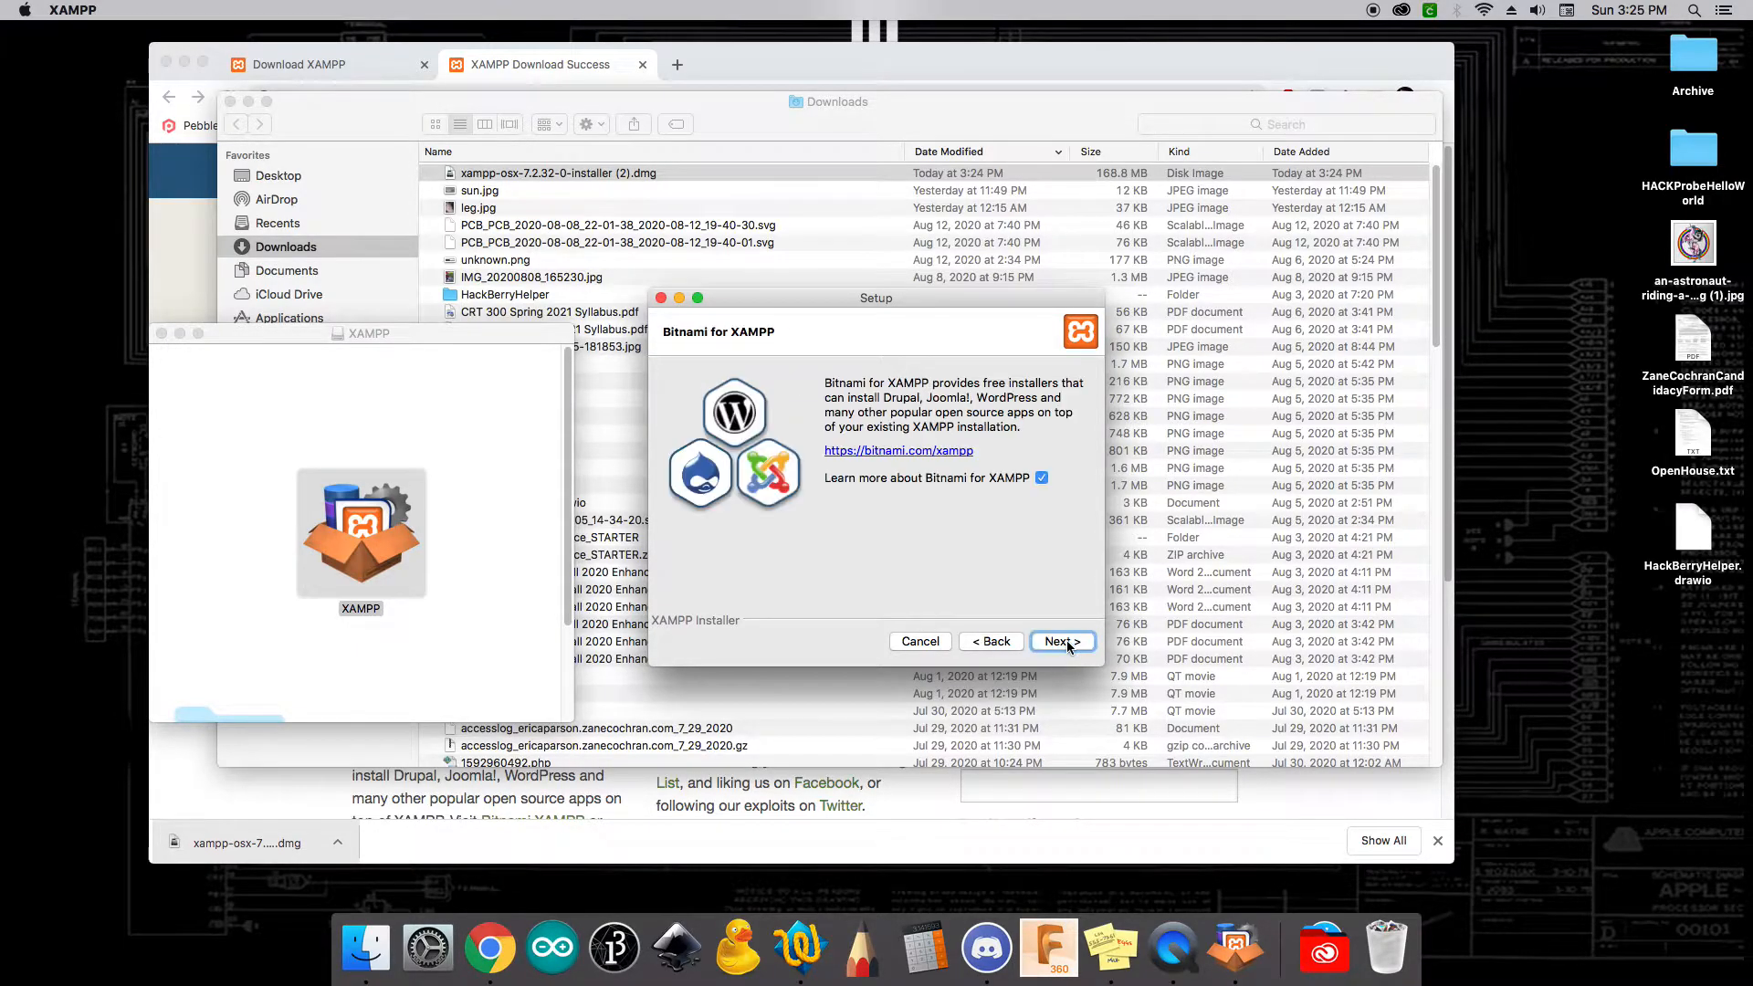
click(1042, 477)
click(1063, 644)
click(1065, 644)
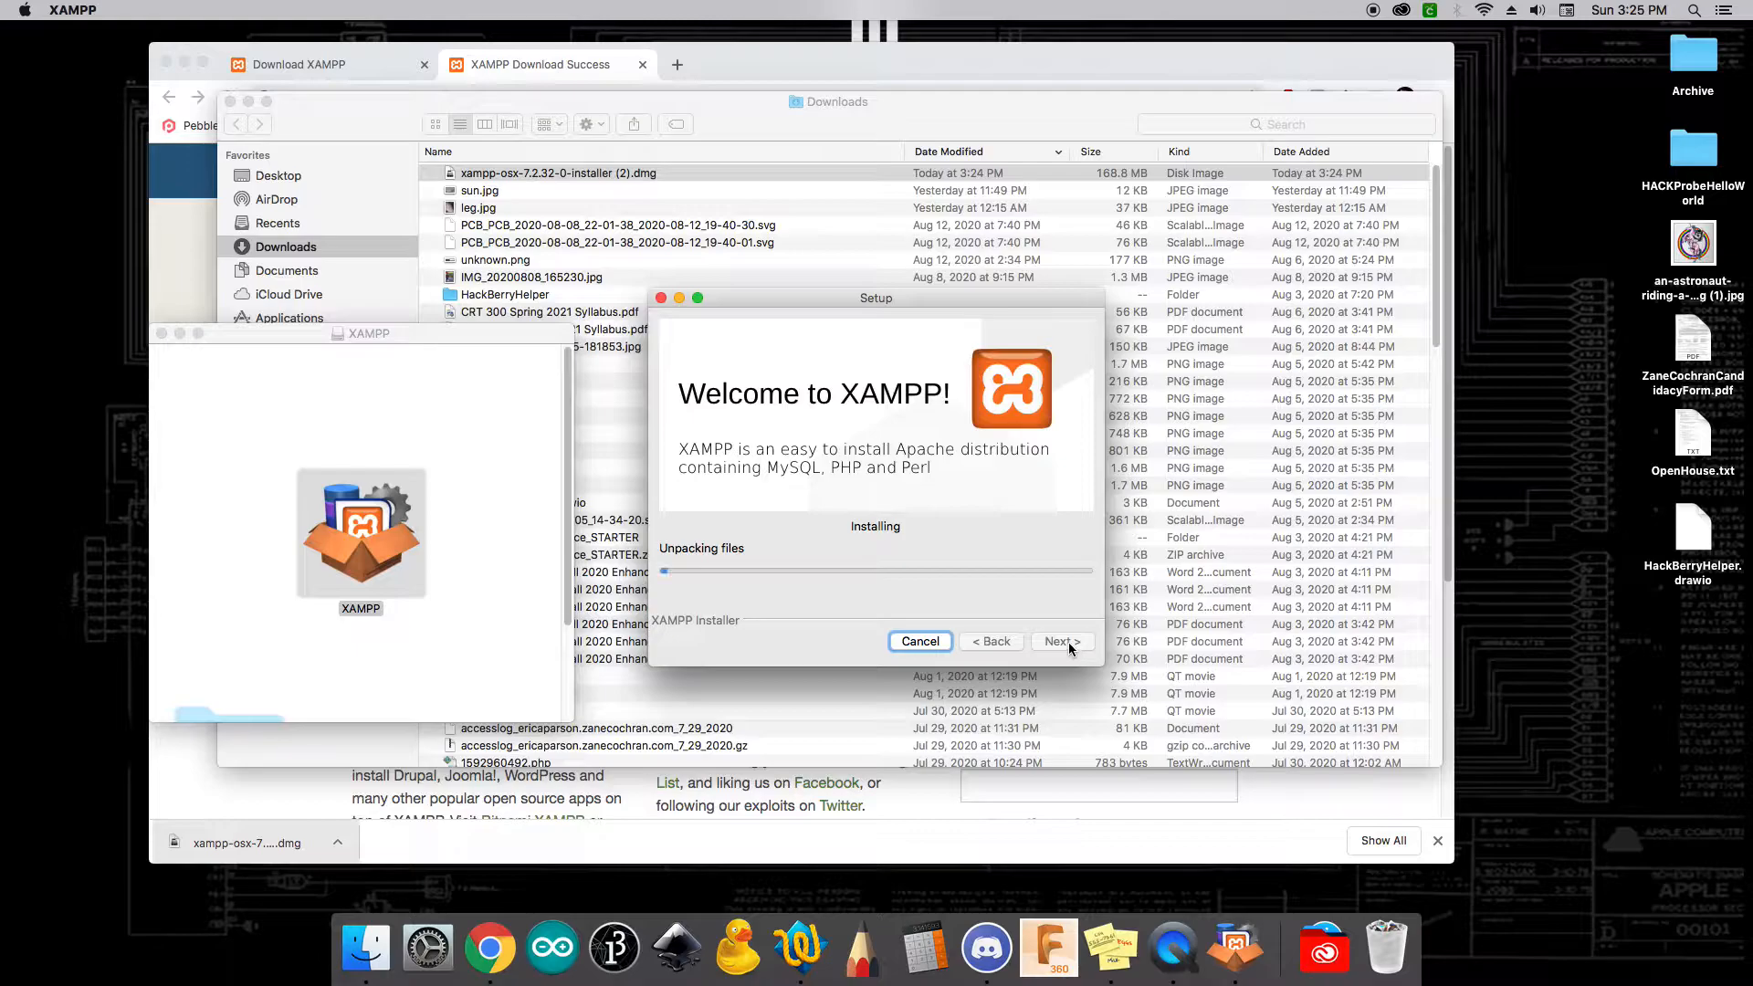
click(161, 335)
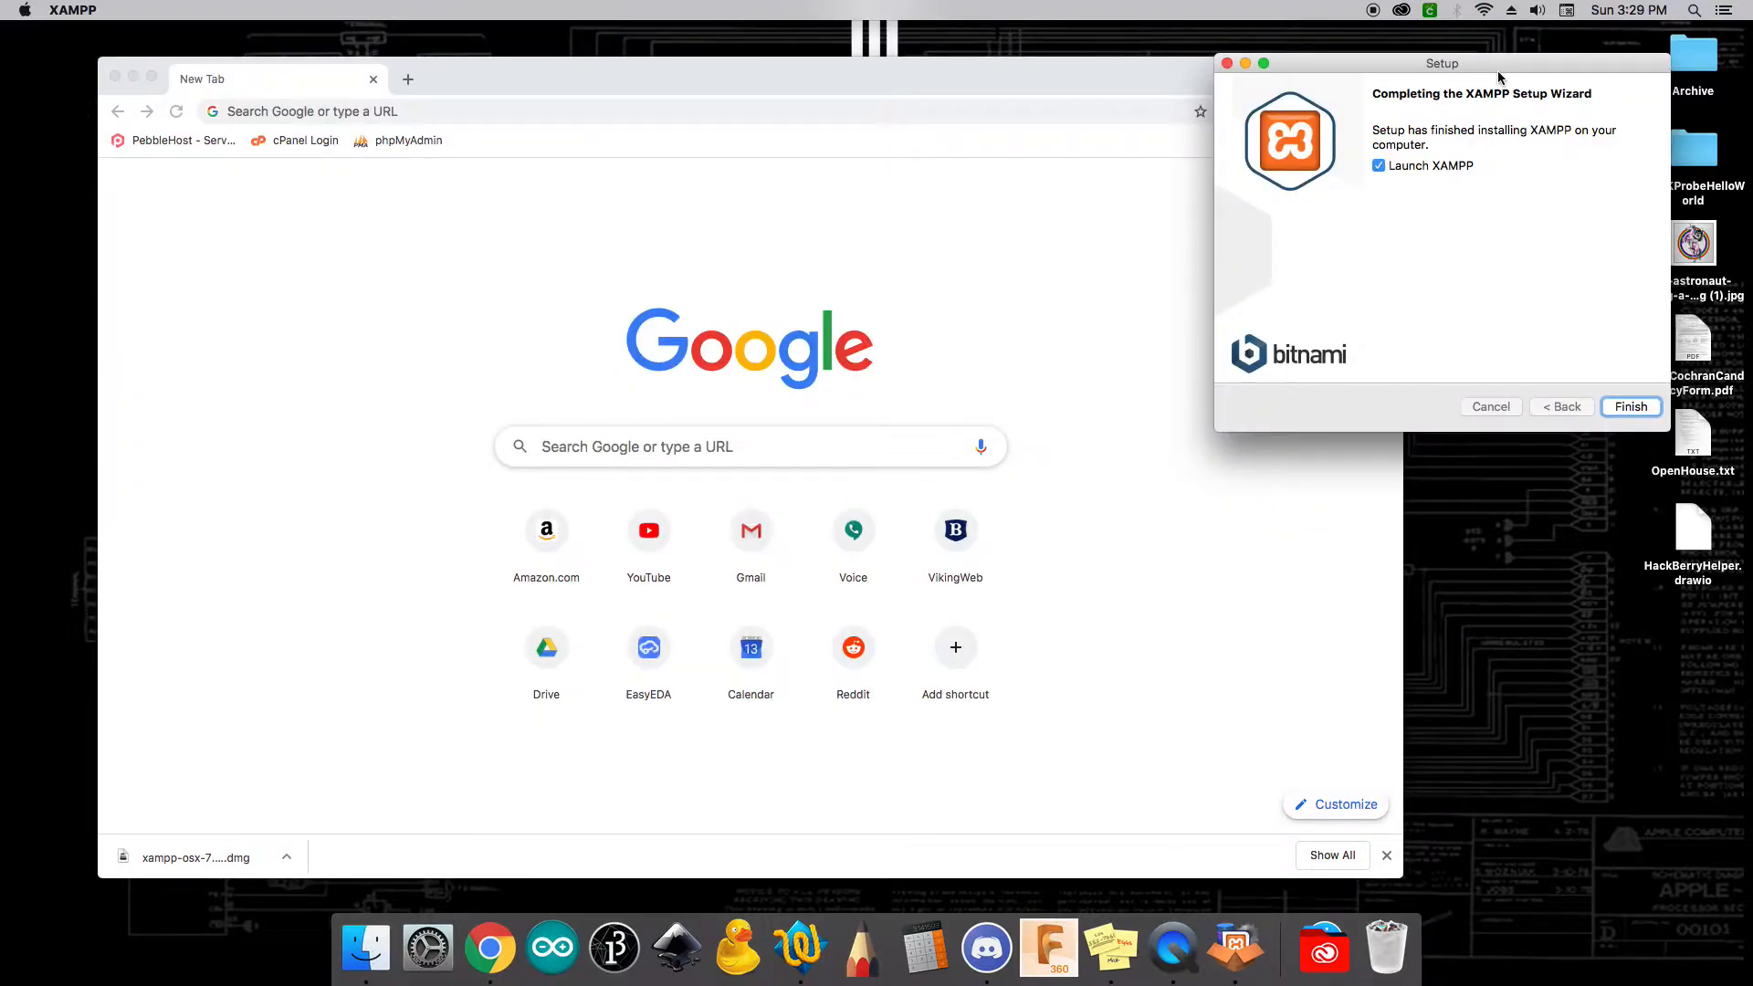
Finish the setup wizard with Launch XAMPP enabled and move the XAMPP manager window clear of the centre.
drag(1470, 64, 1246, 109)
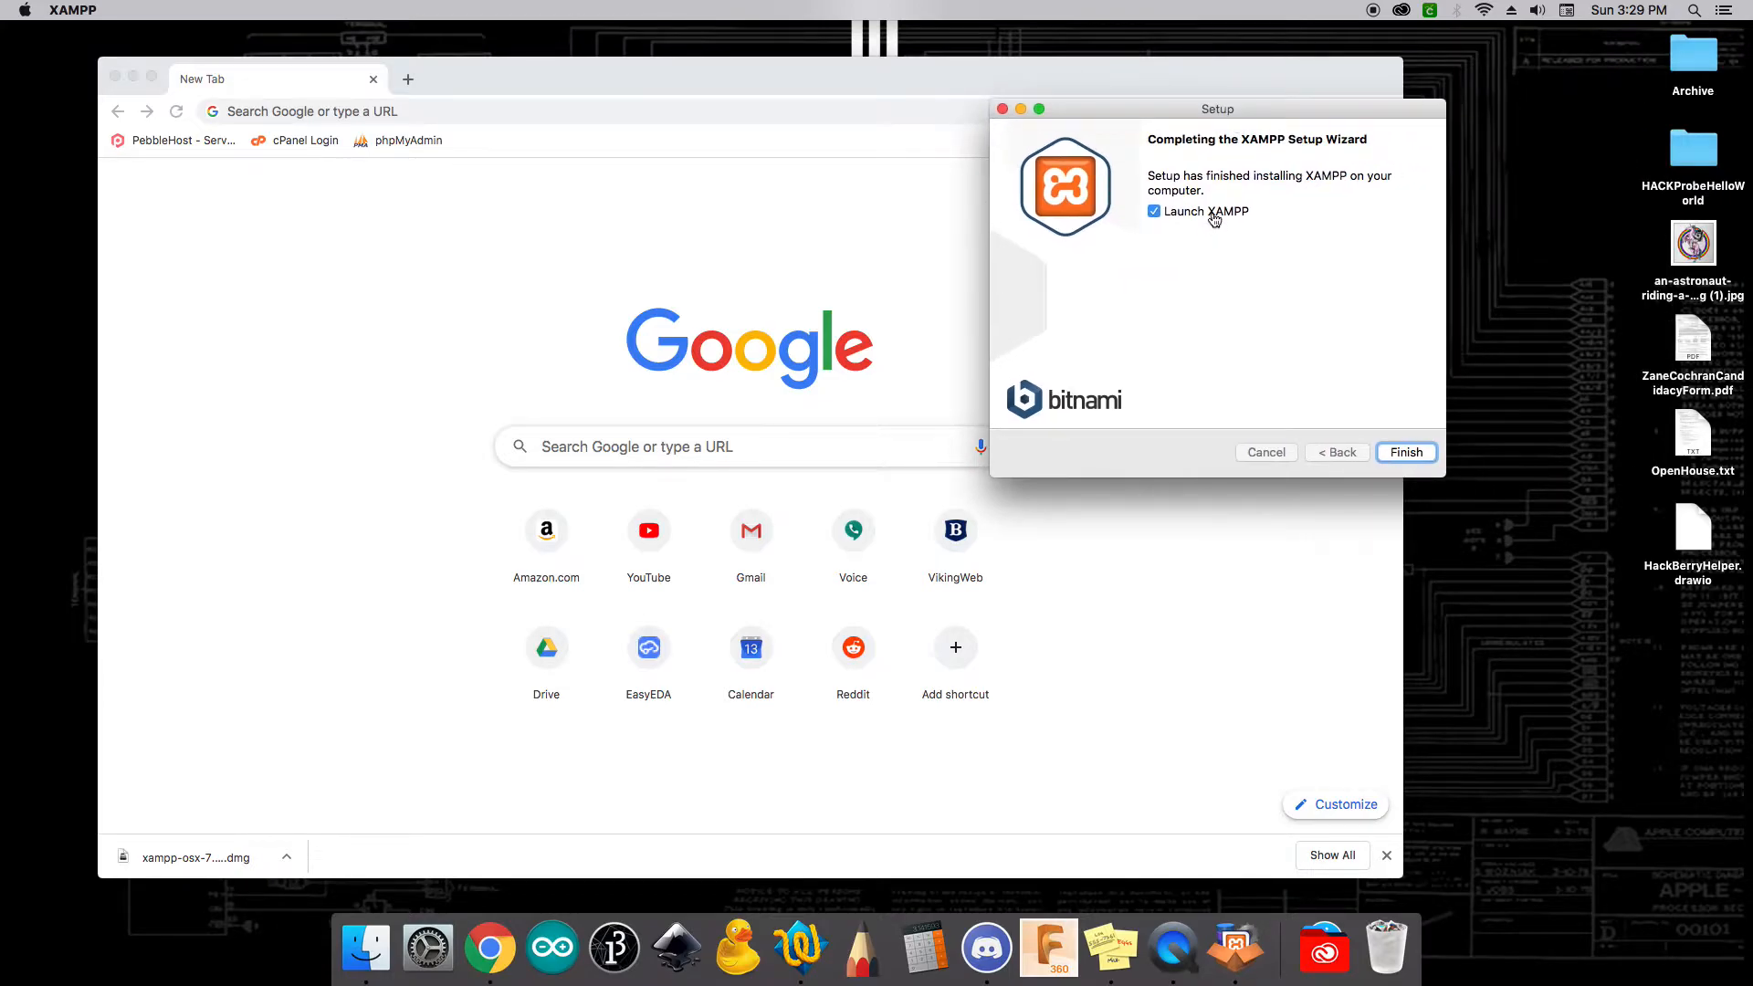
click(1403, 452)
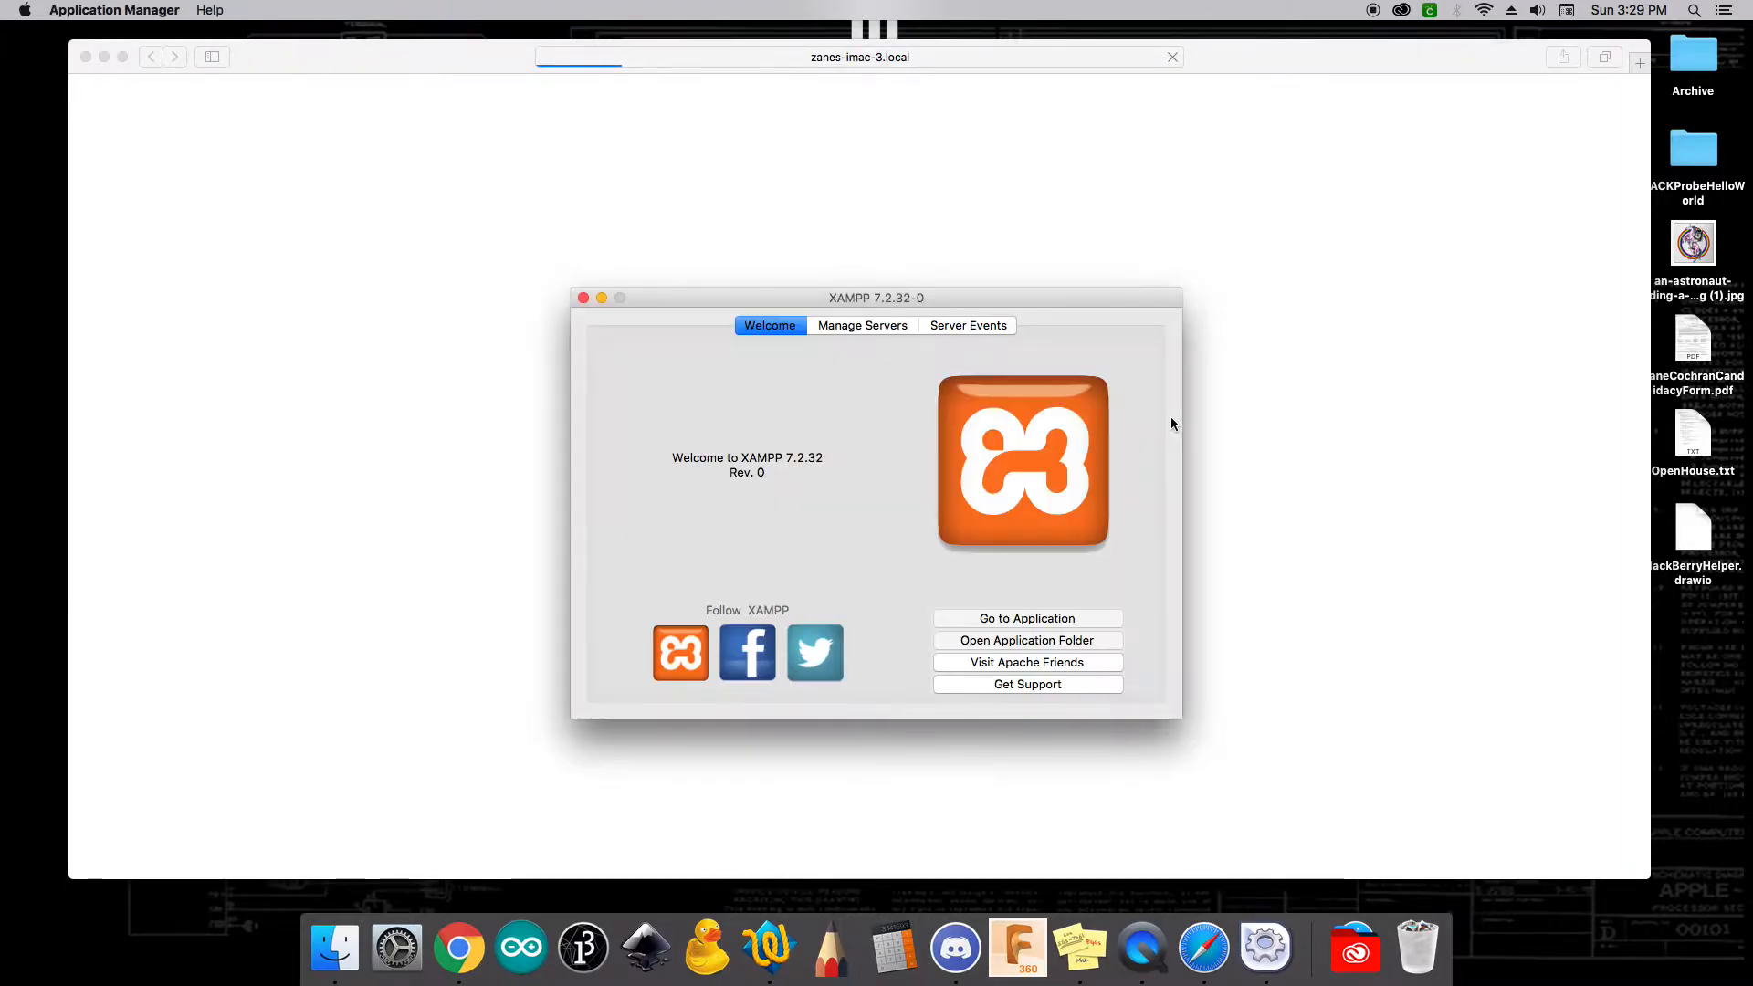
drag(750, 309, 202, 323)
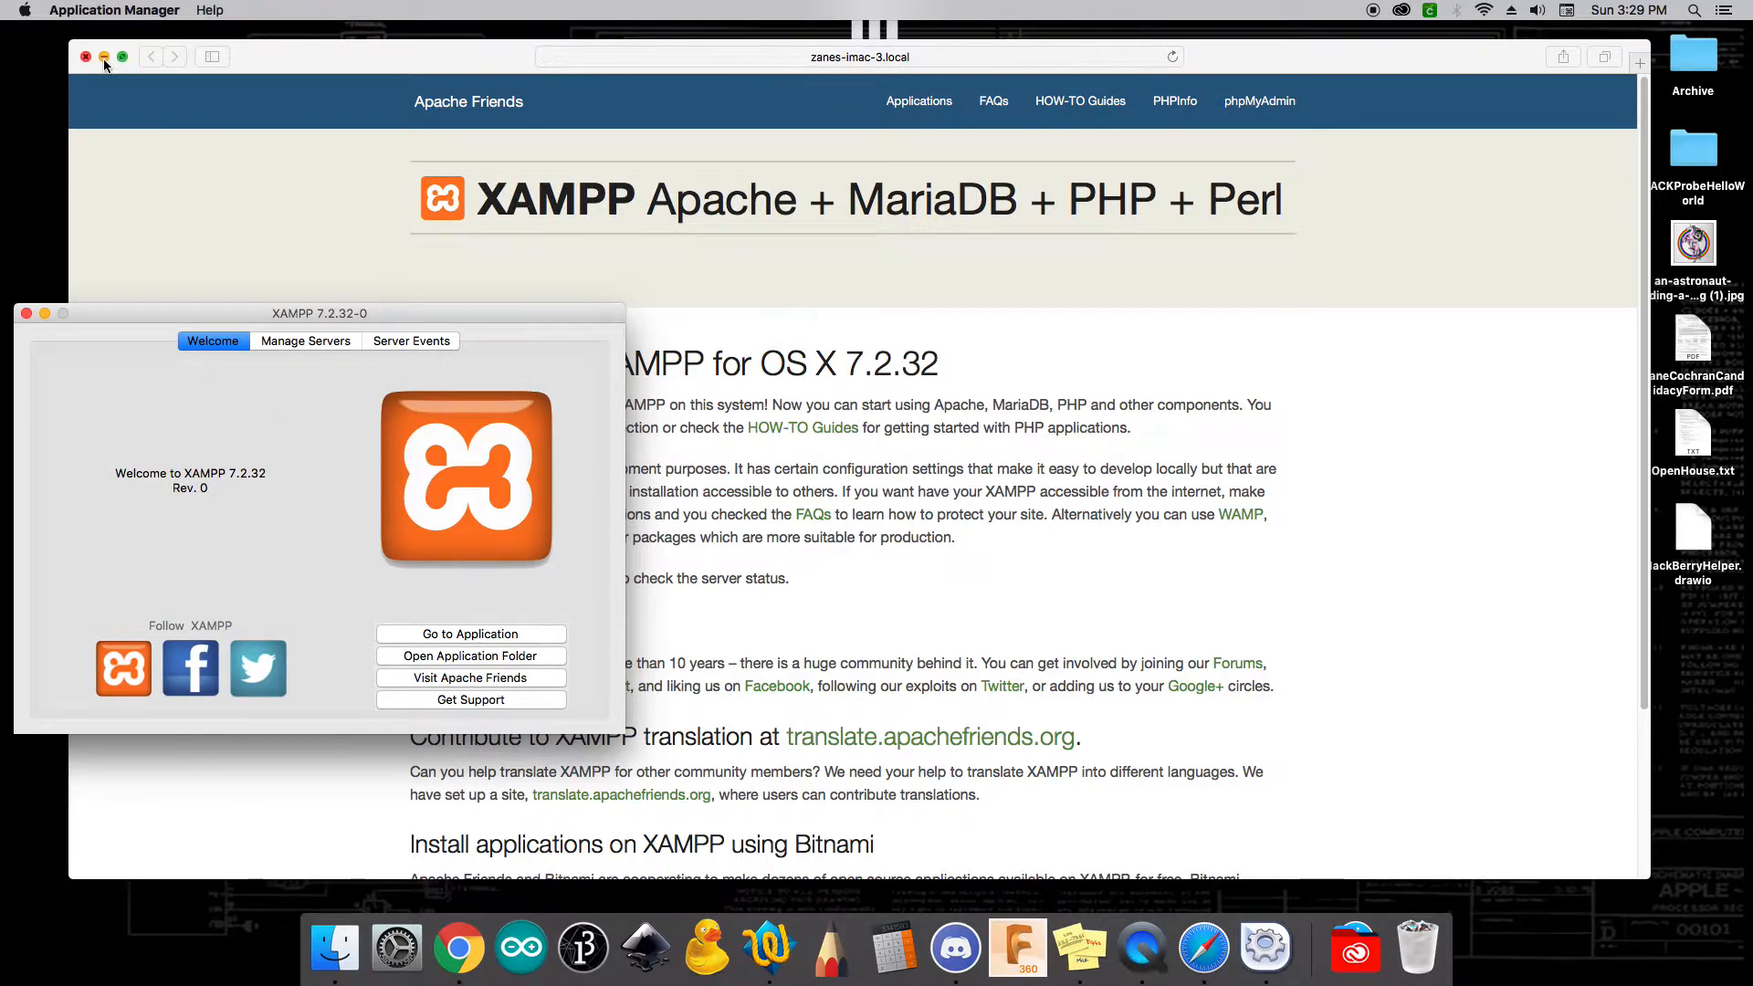
Quit Safari and arrange the Chrome window beside the XAMPP manager.
click(353, 61)
click(75, 13)
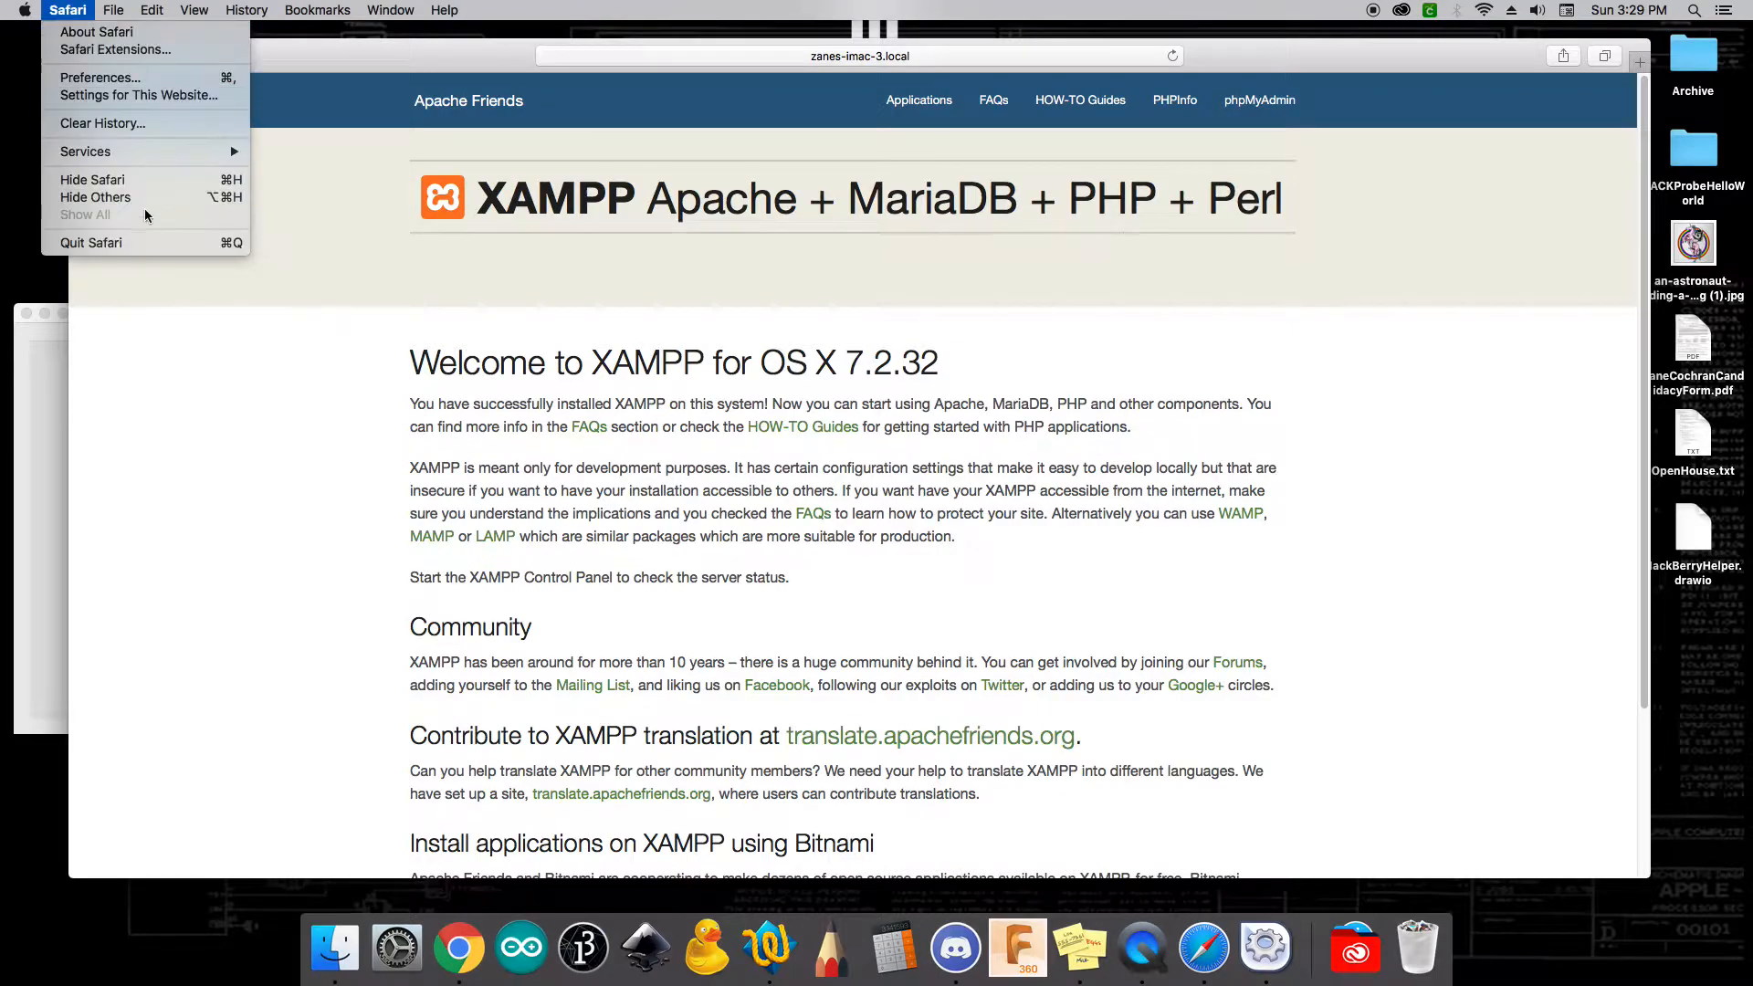
click(141, 237)
drag(546, 84, 825, 72)
click(243, 311)
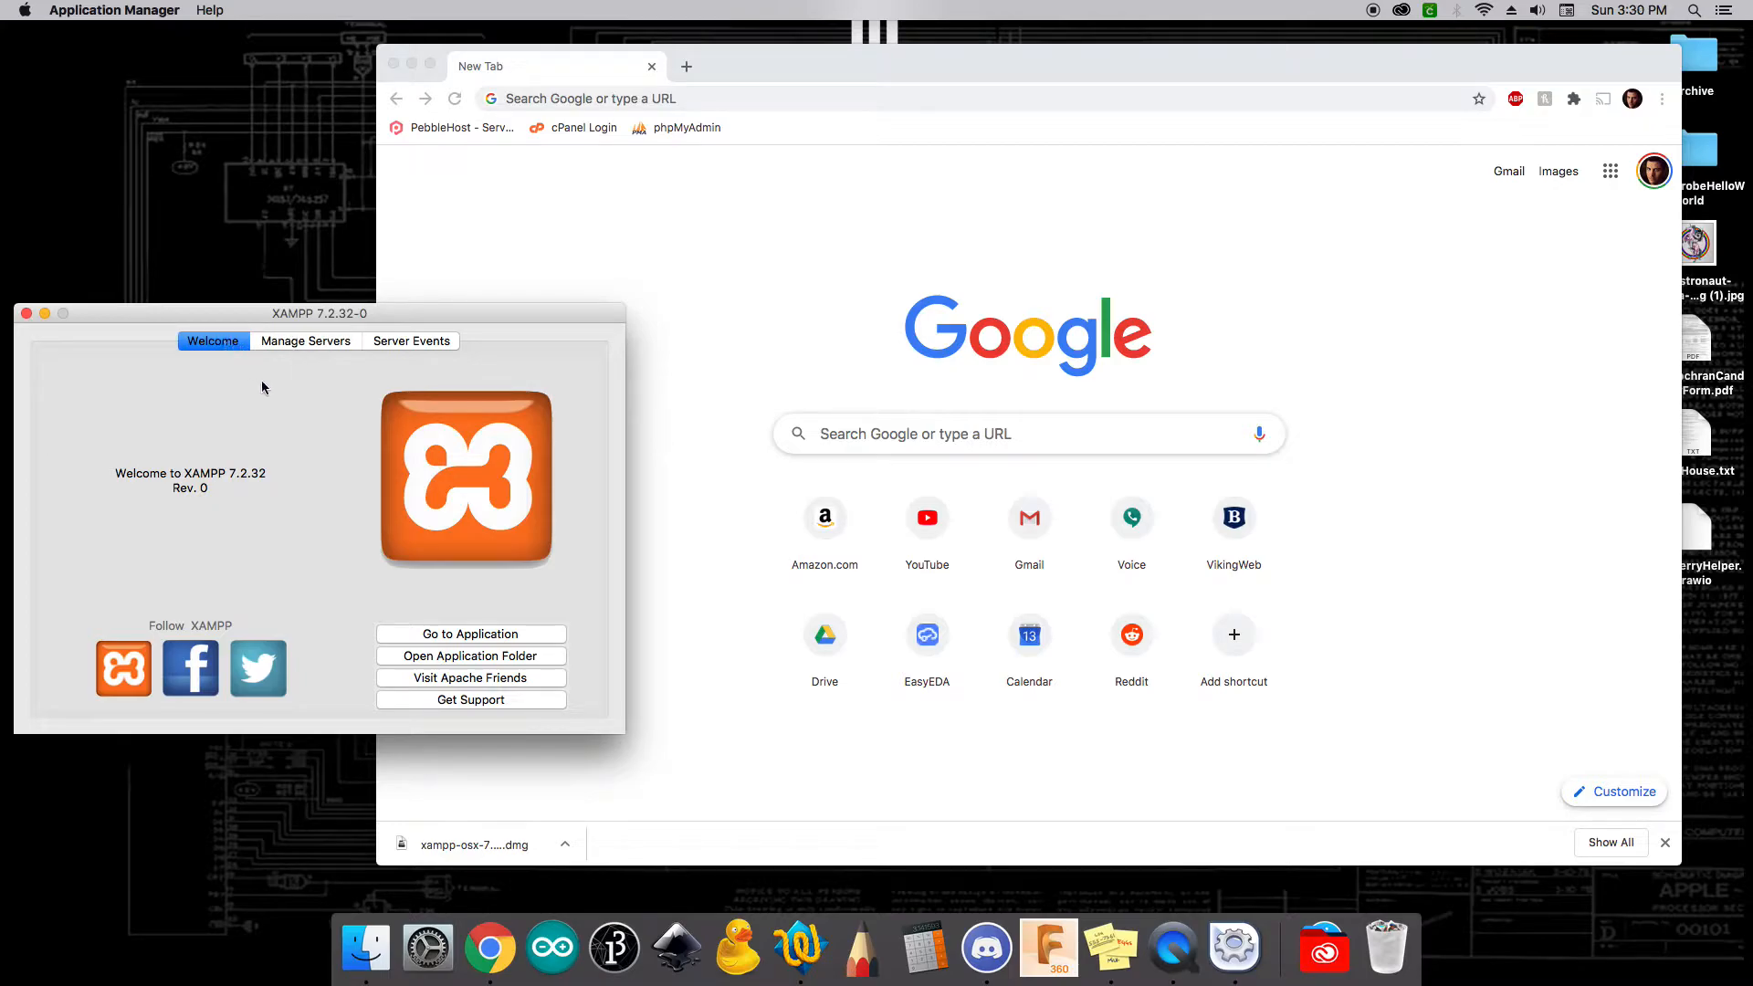
Start the MySQL Database server in the XAMPP manager.
click(298, 345)
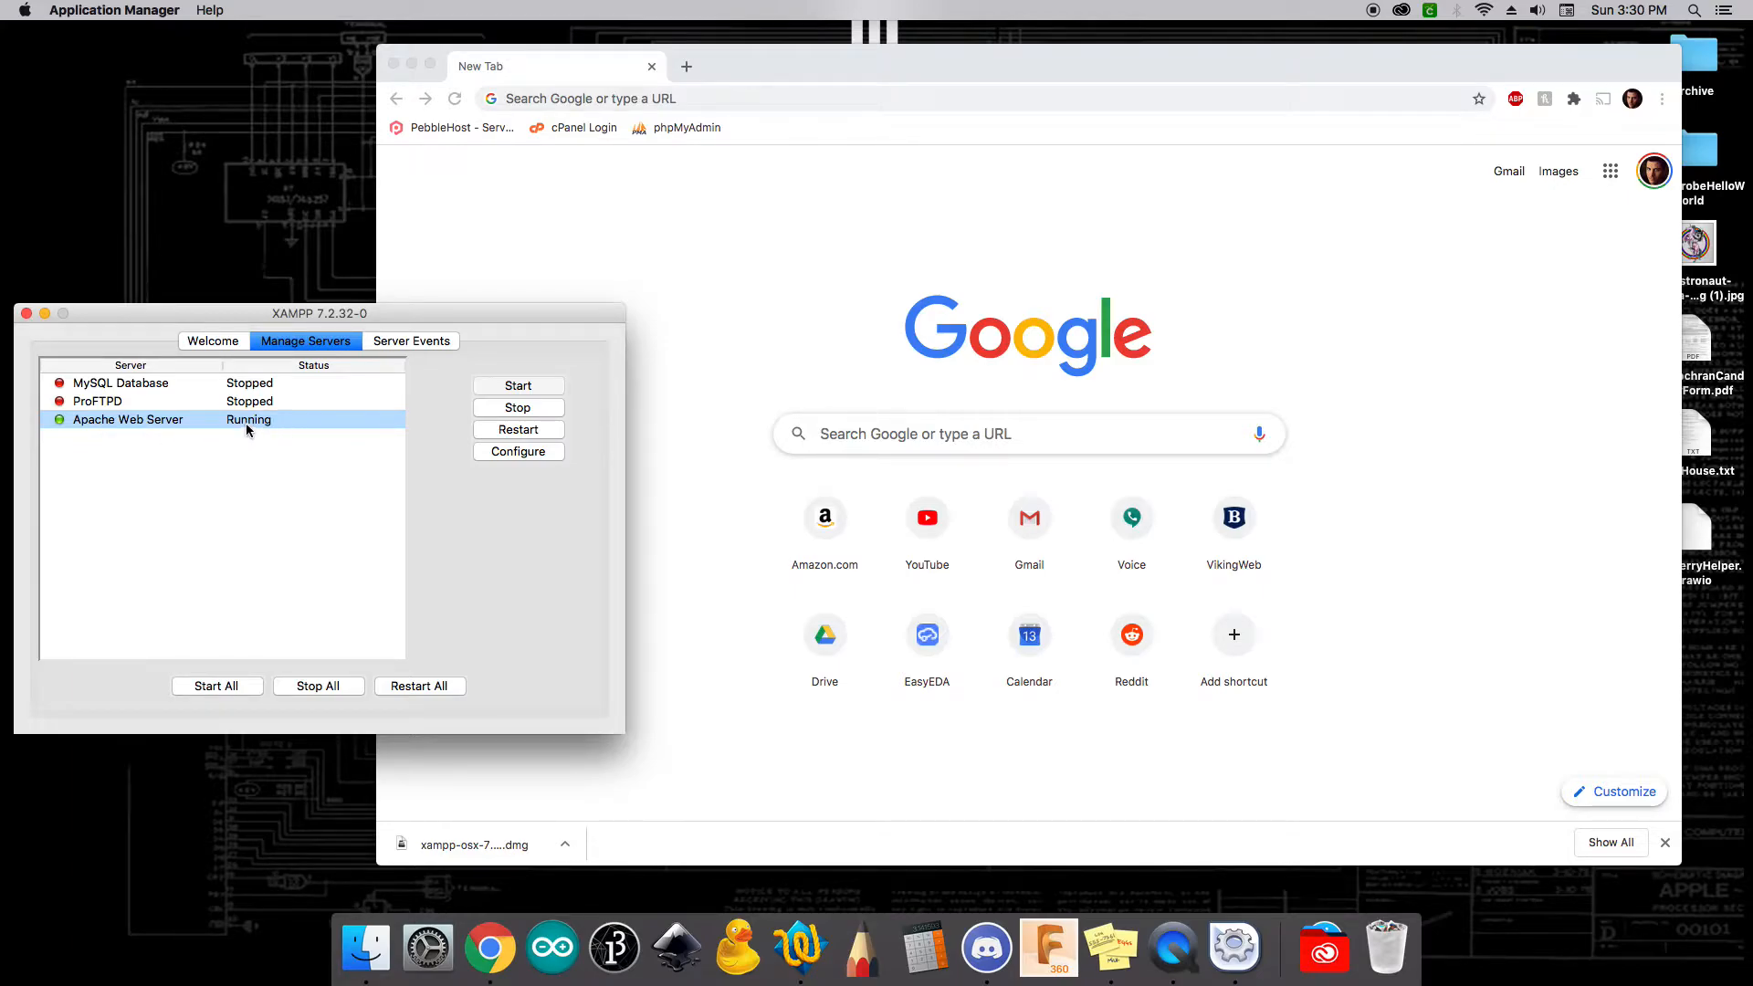
click(187, 390)
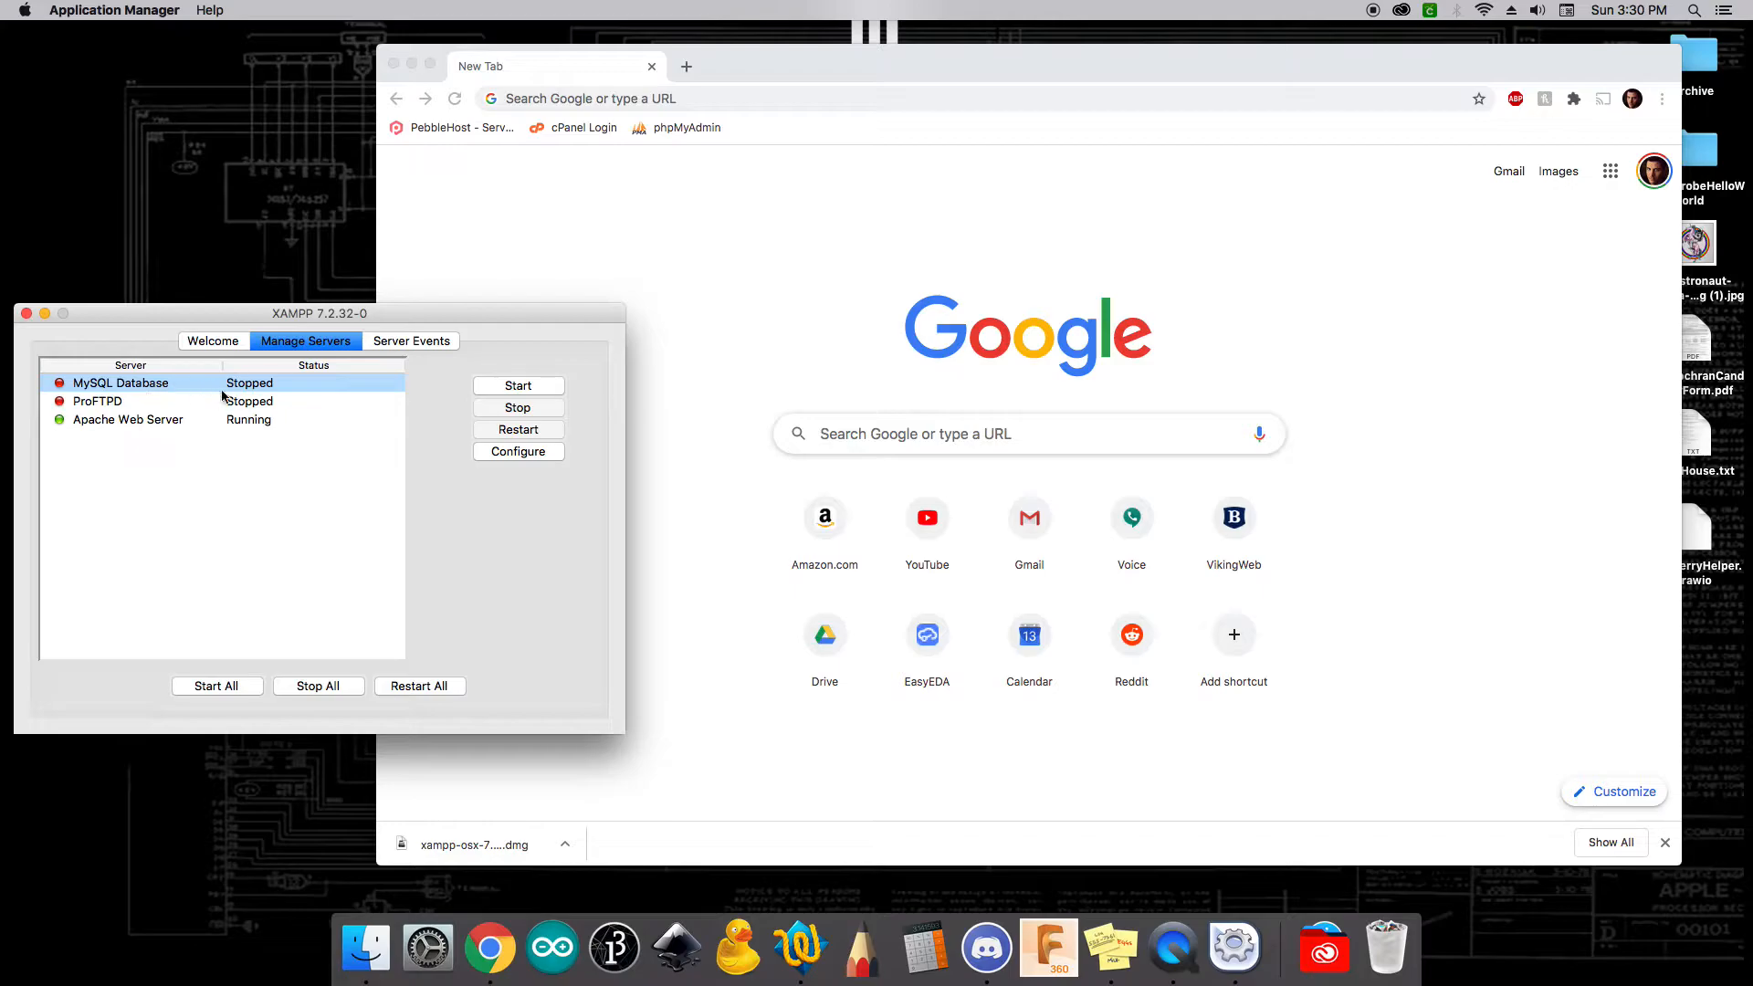
click(527, 388)
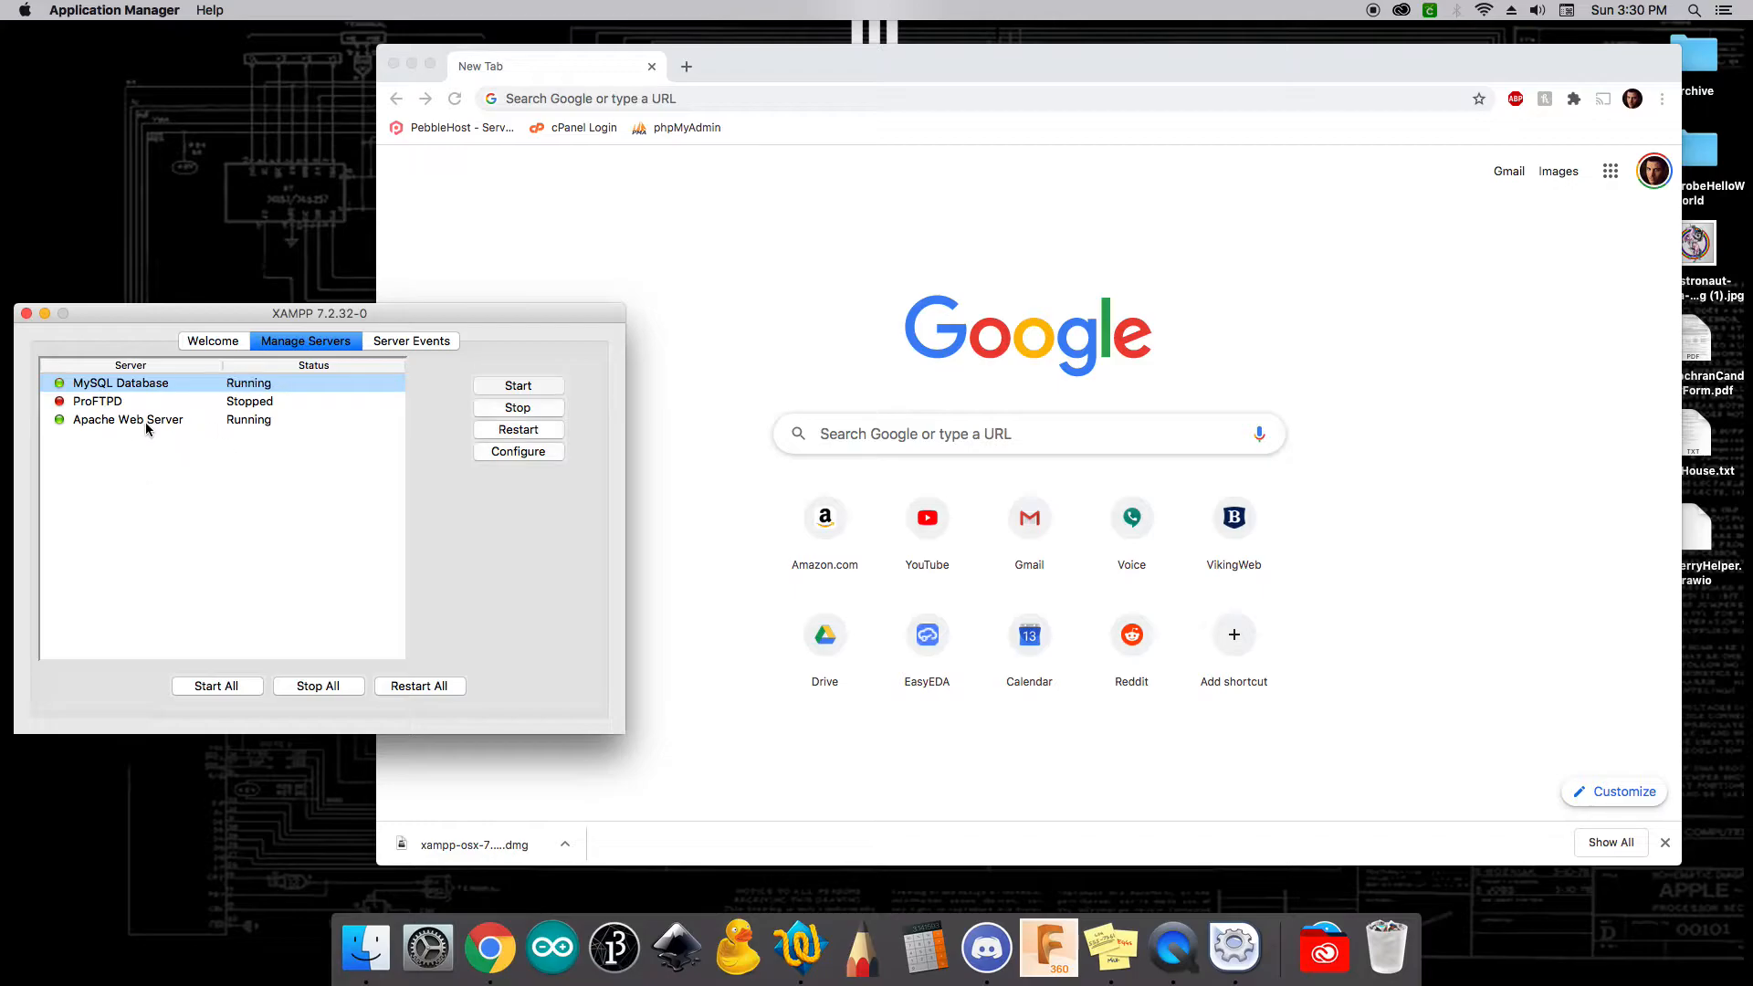
Return the XAMPP manager to its welcome view, then load localhost in Chrome and look through the XAMPP dashboard page.
click(227, 344)
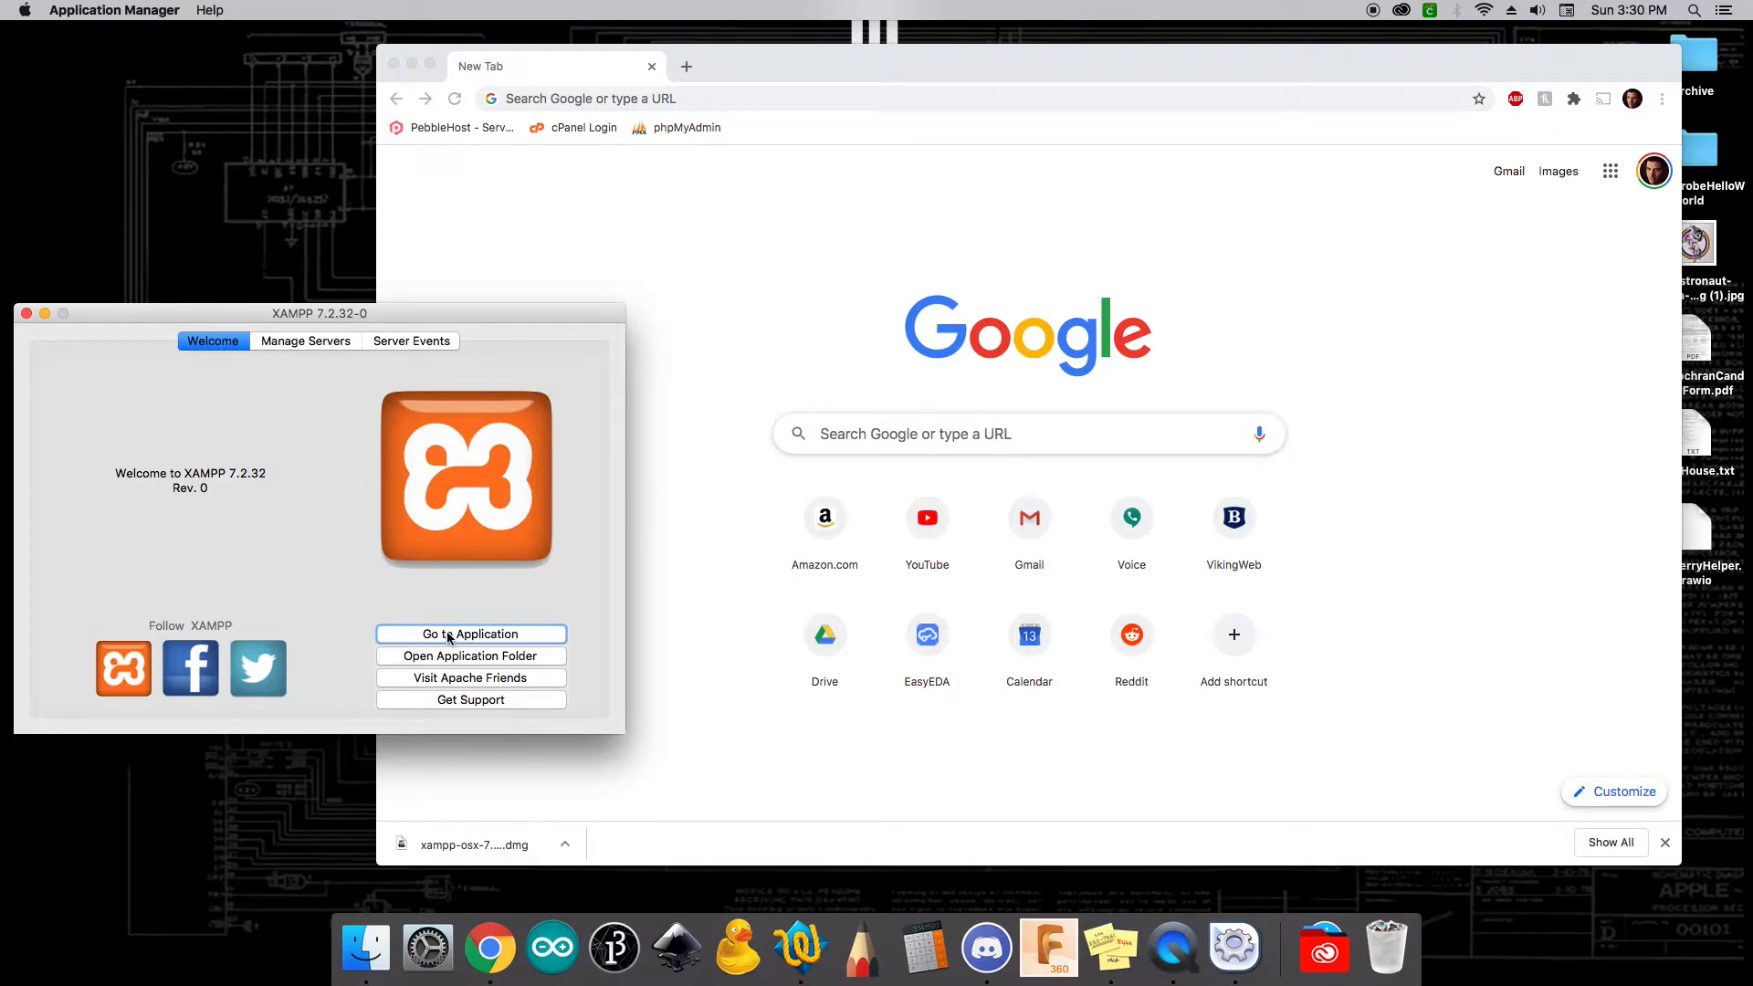
click(627, 101)
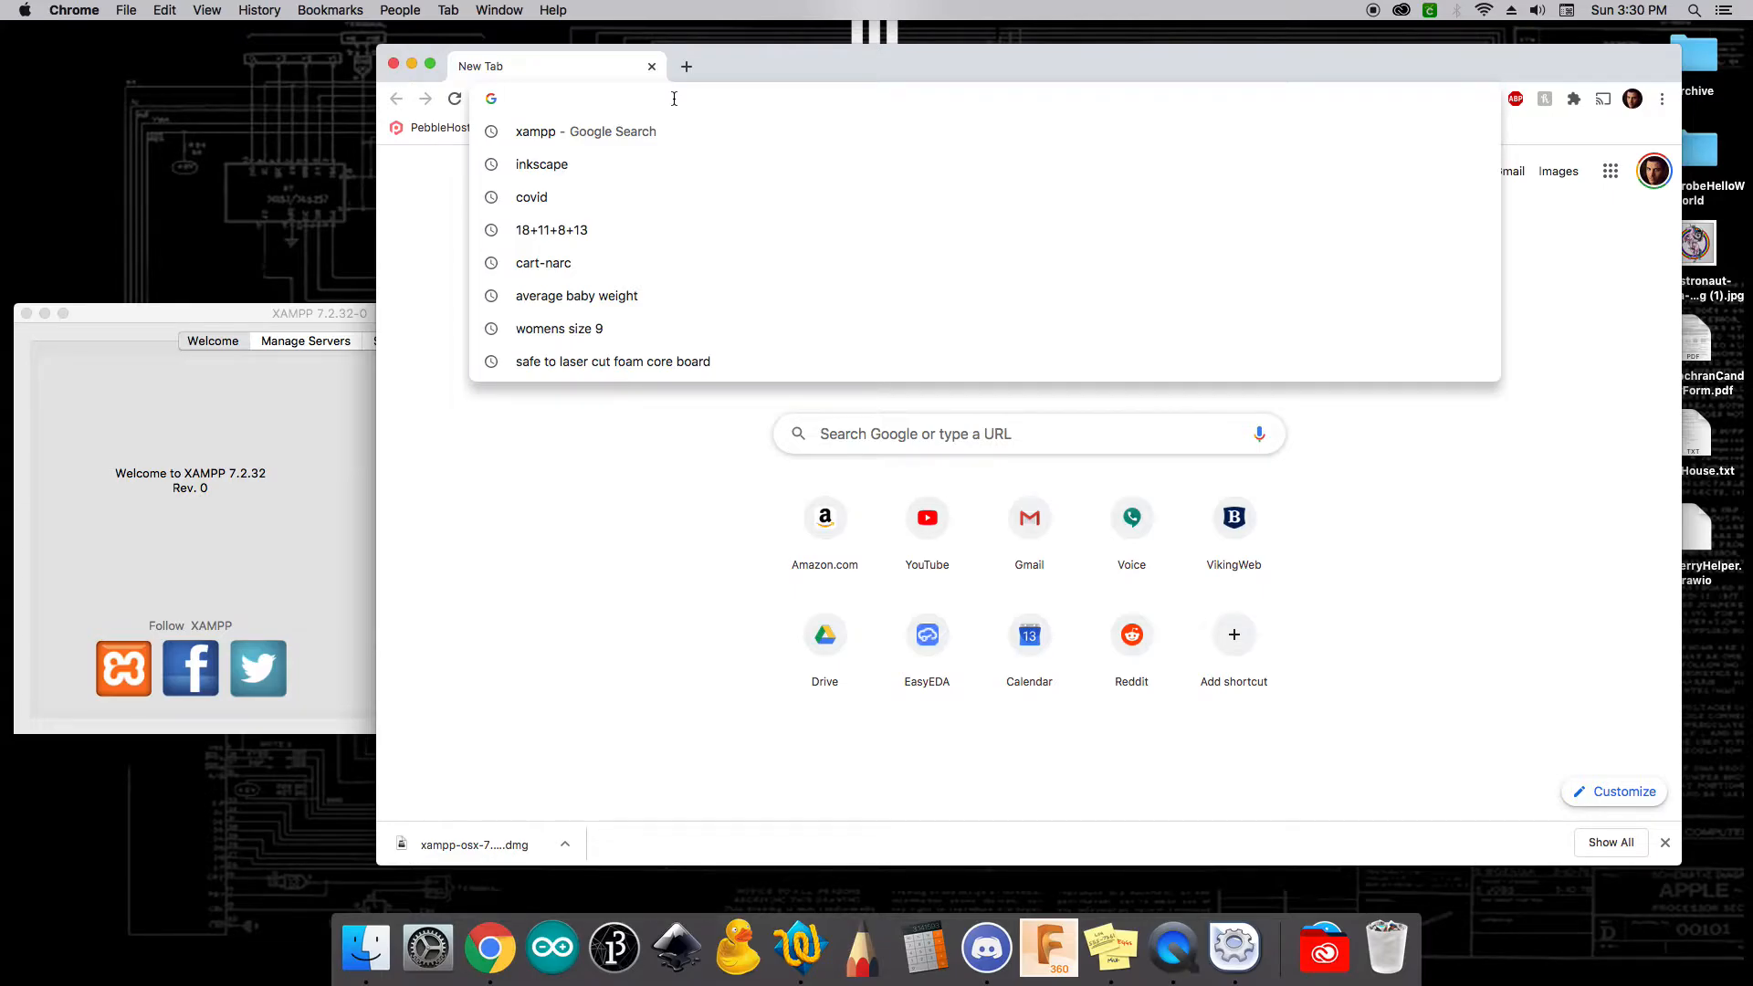
text(localhost)
key(Return)
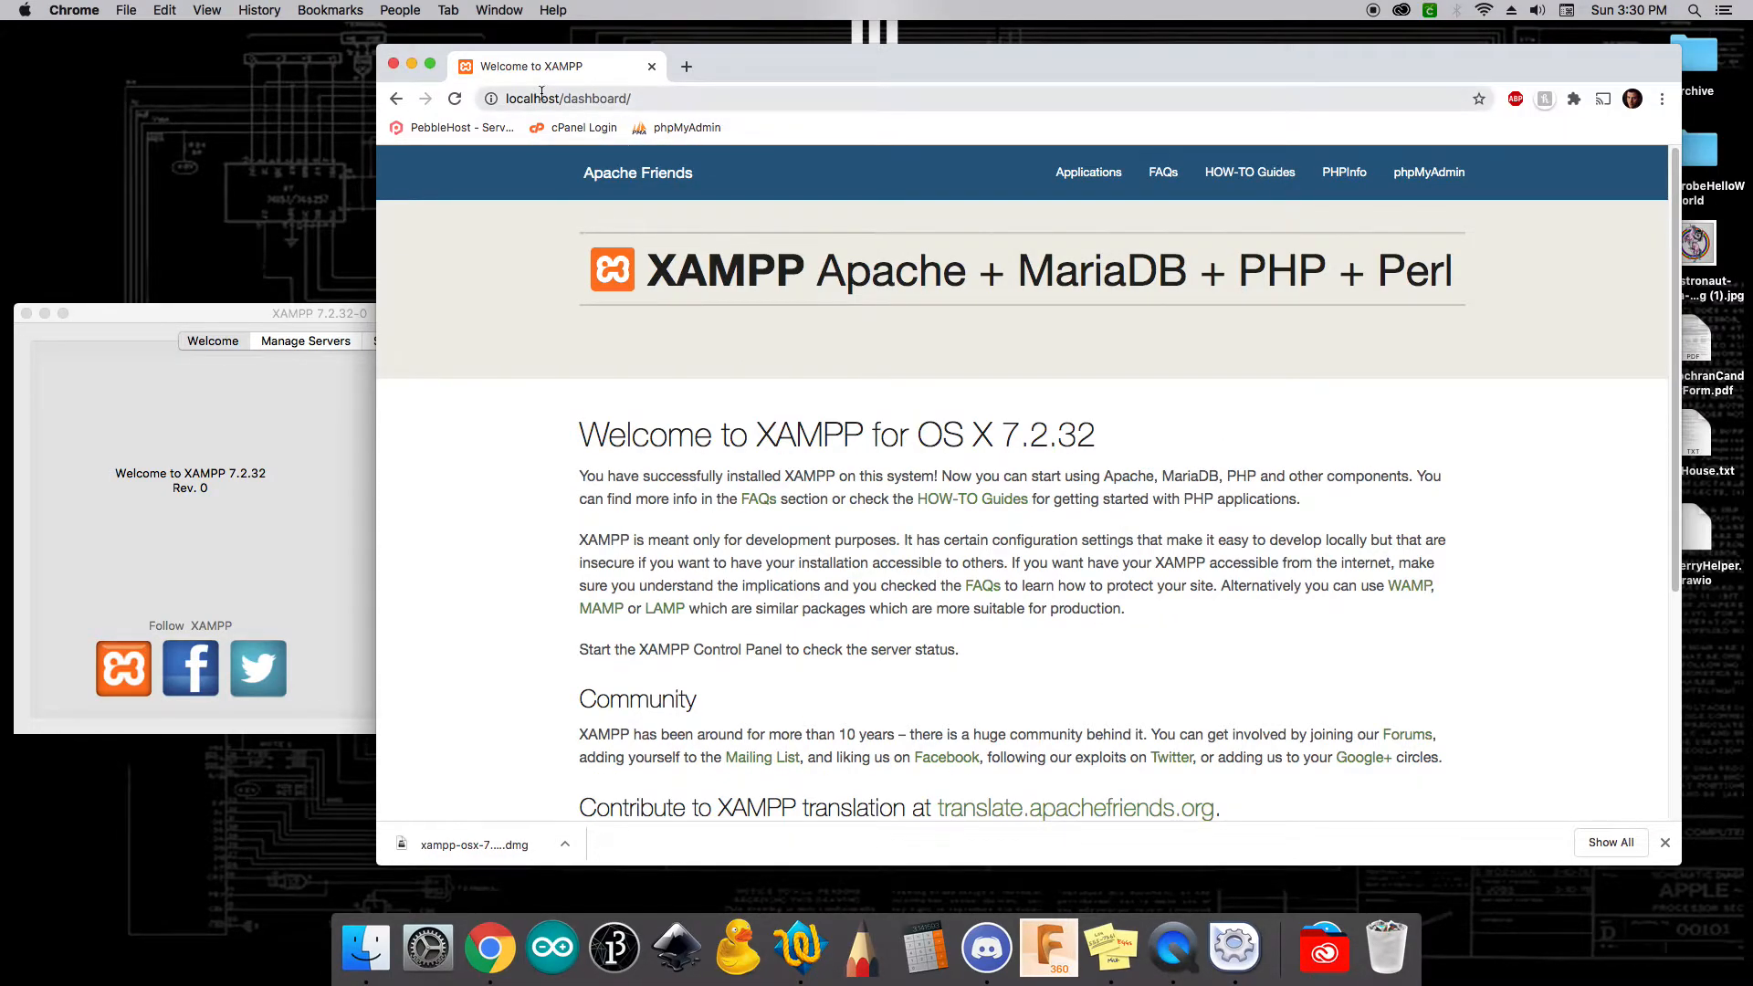
scroll(658, 292, down, 5)
scroll(904, 552, up, 5)
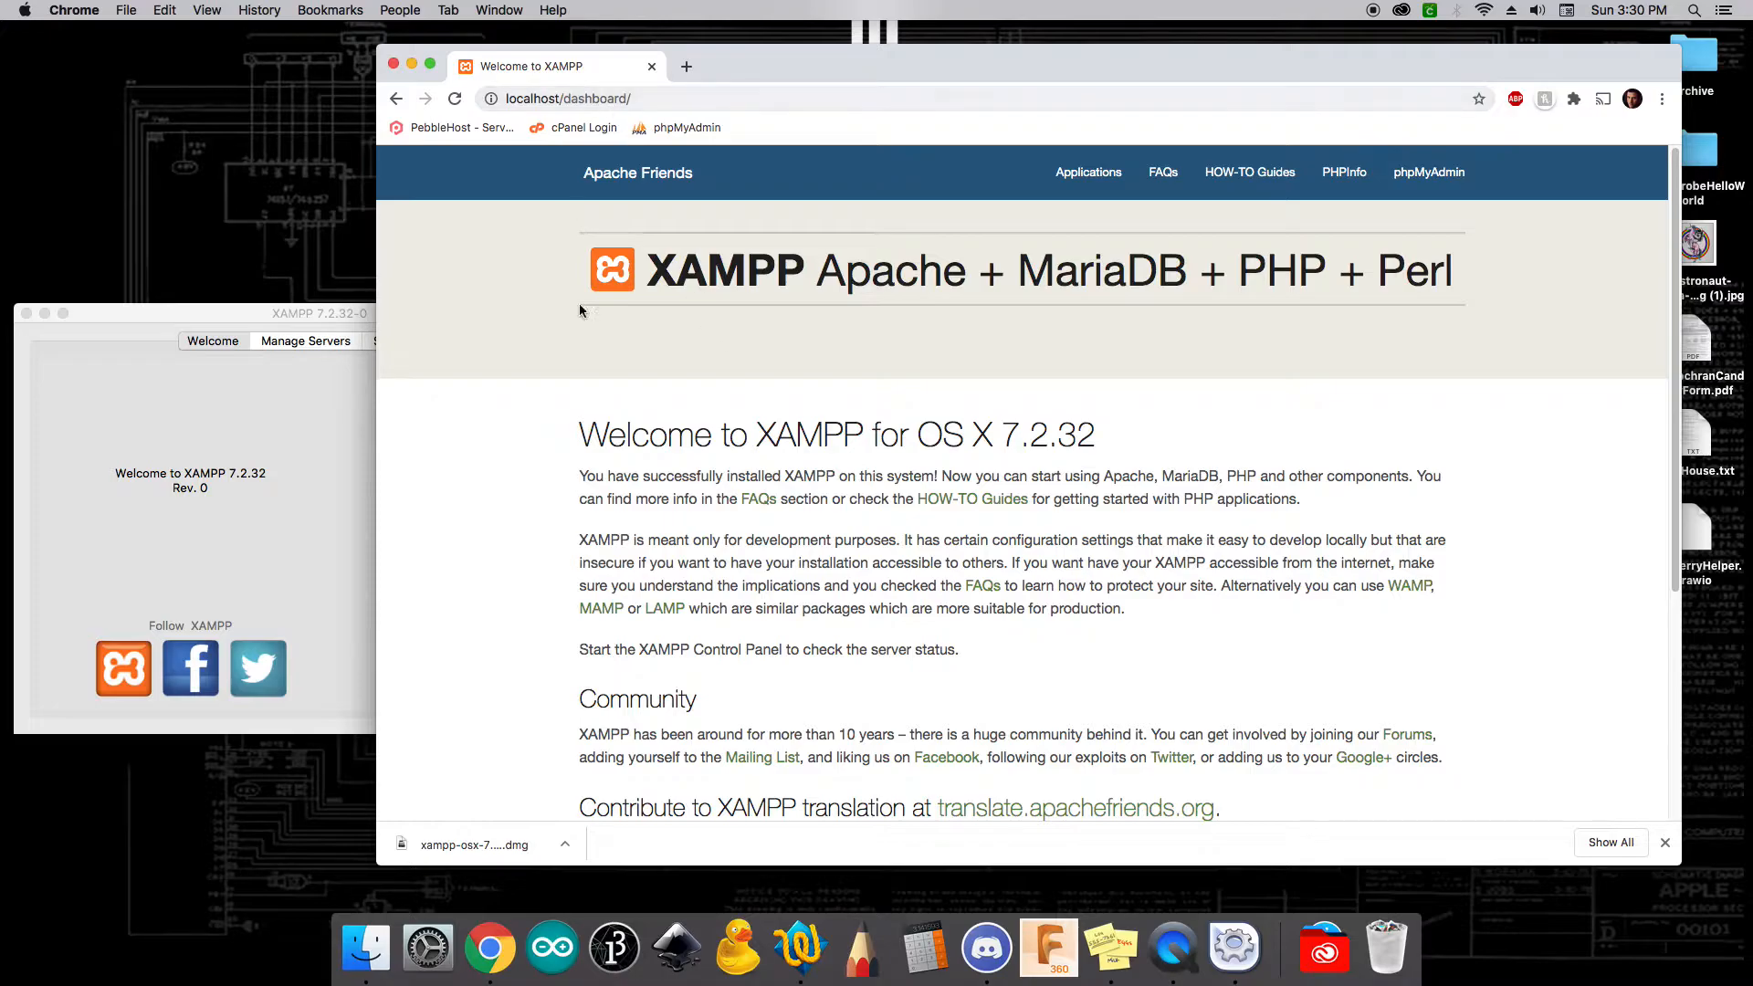
Open the XAMPP application folder from the manager and enlarge its Finder window to show all of xamppfiles.
click(214, 315)
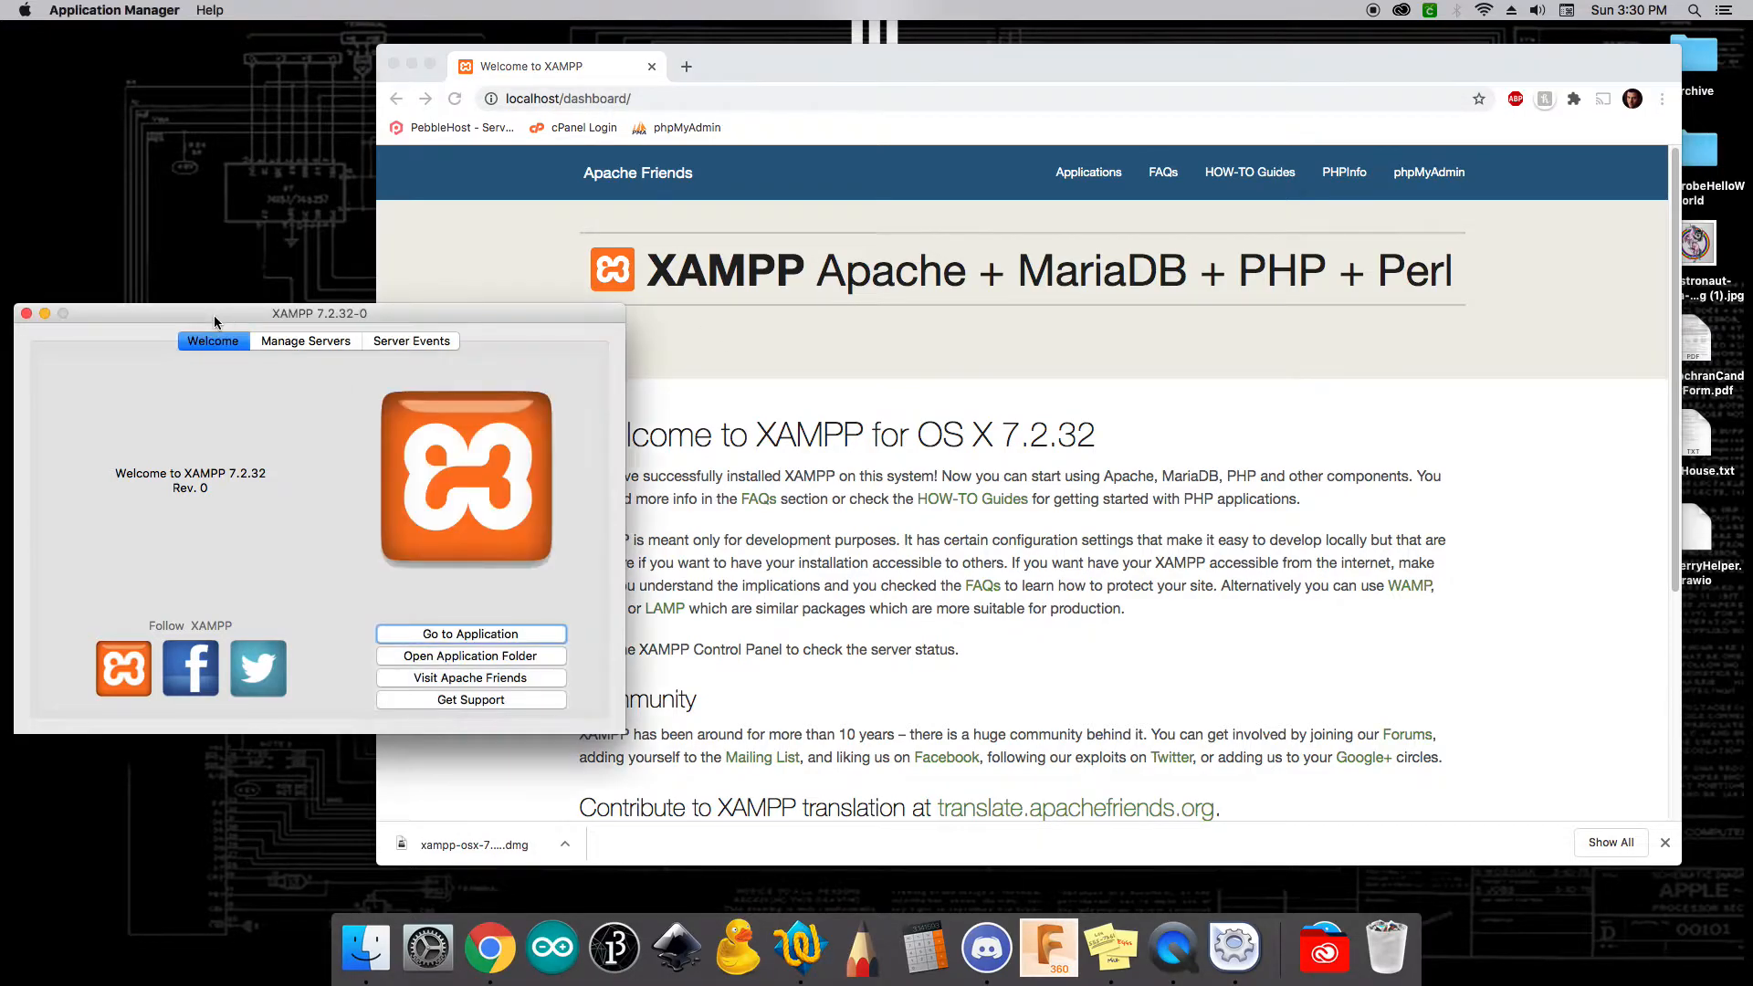
click(452, 657)
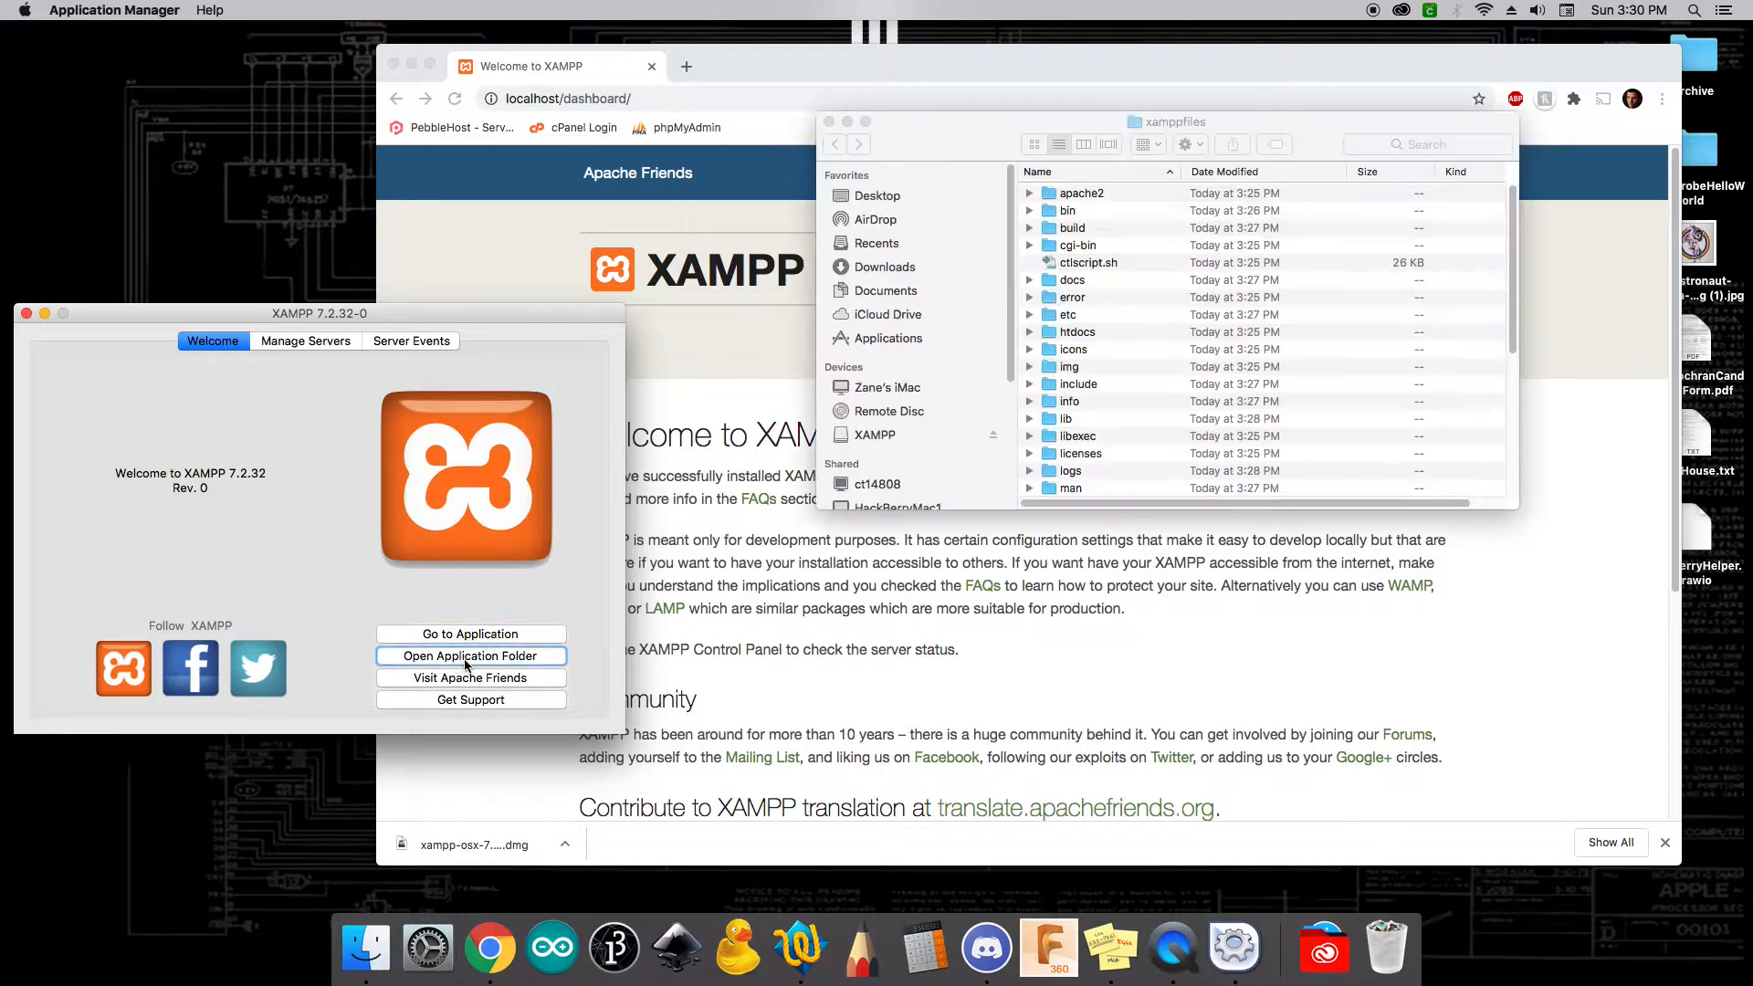
drag(968, 140, 698, 139)
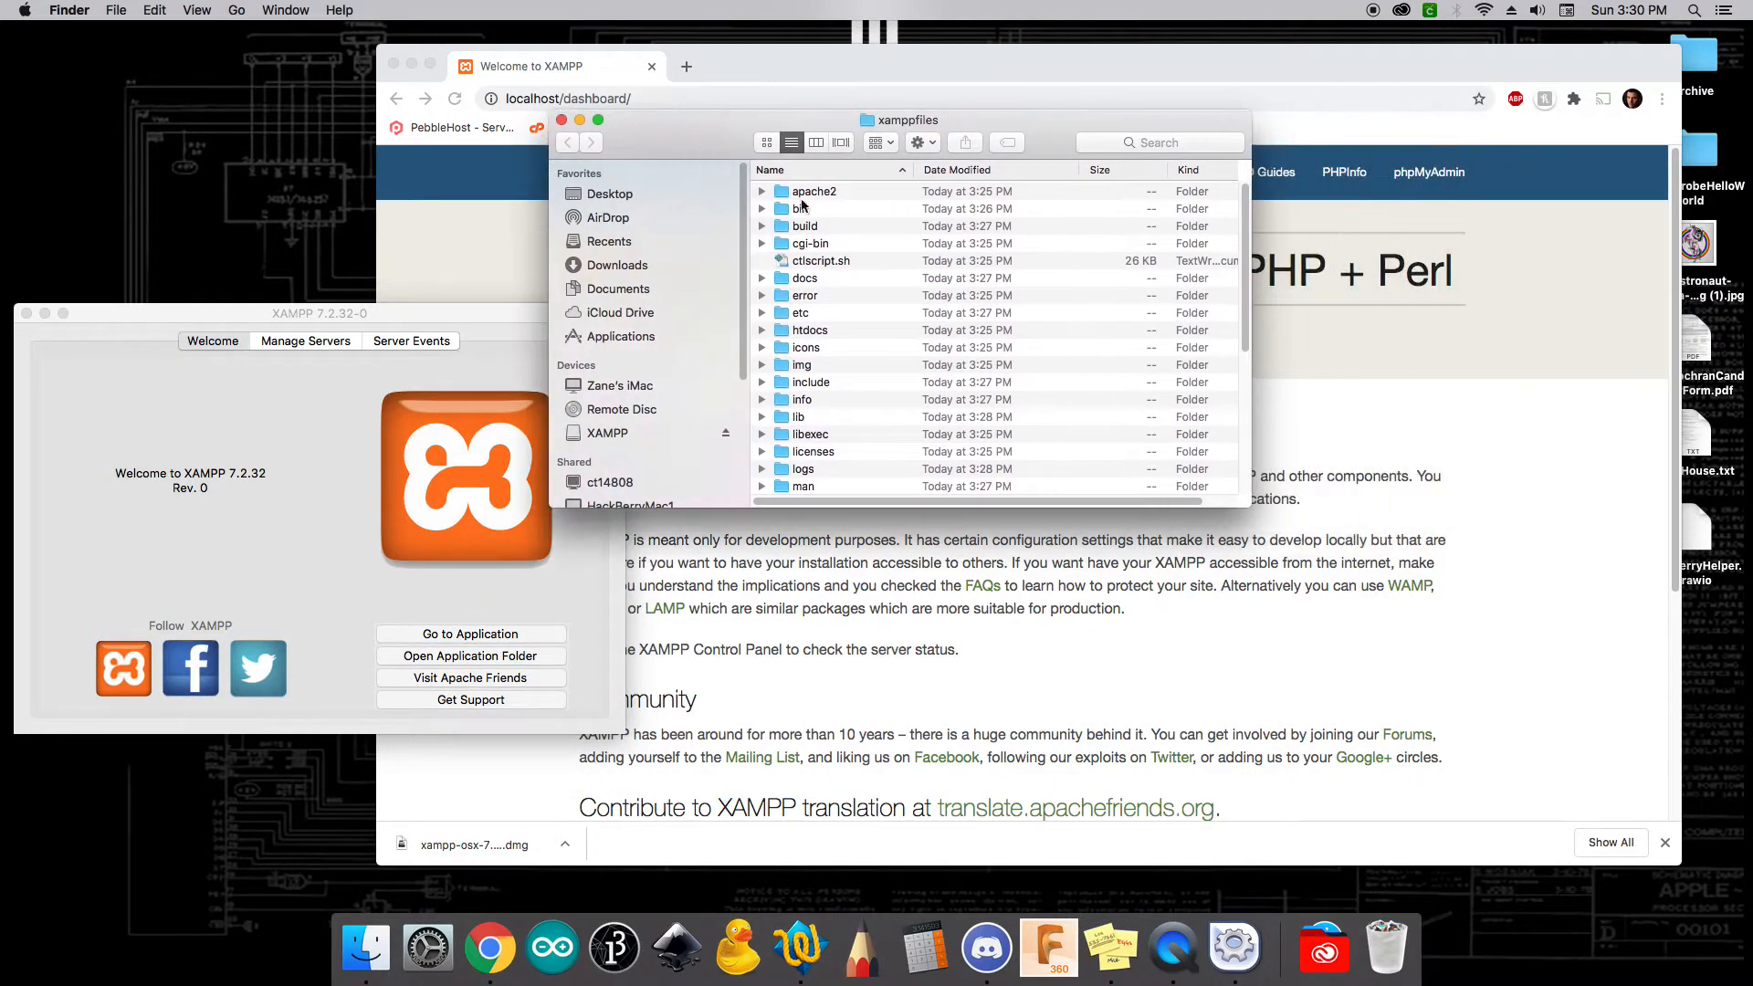
drag(1249, 505, 1661, 835)
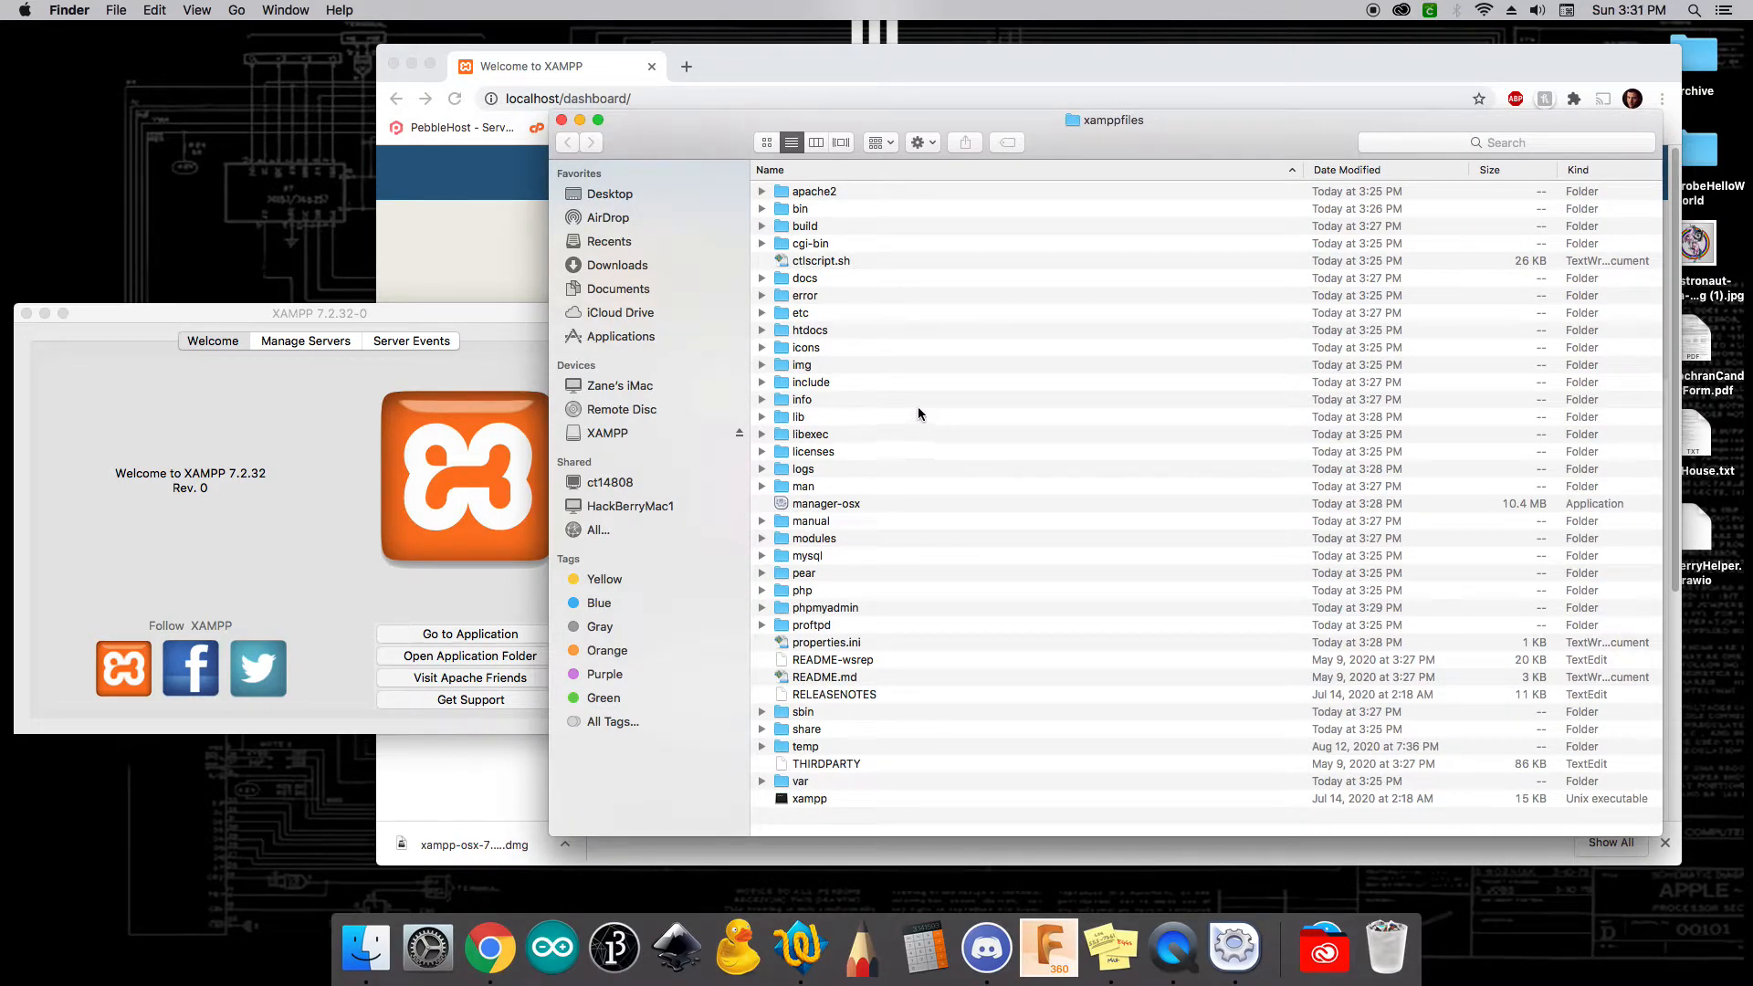
Open the htdocs folder and move applications.html, bitnami.css, dashboard, favicon.ico and img to the Trash.
click(830, 331)
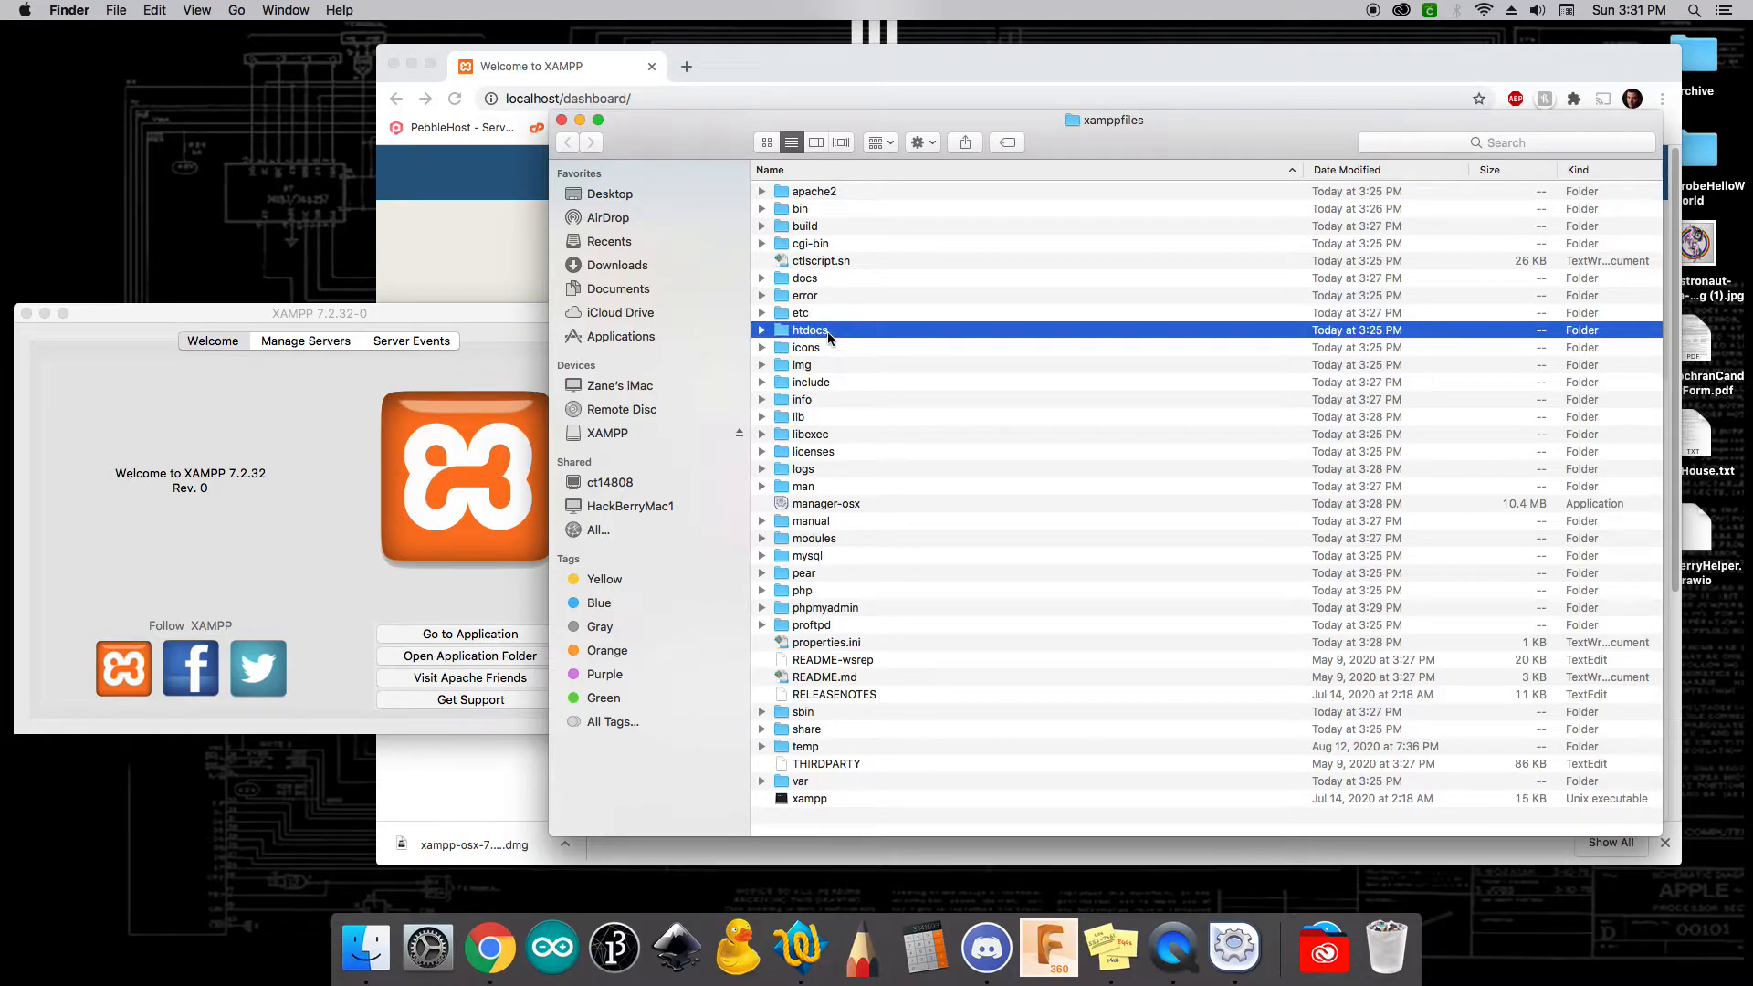
double_click(828, 331)
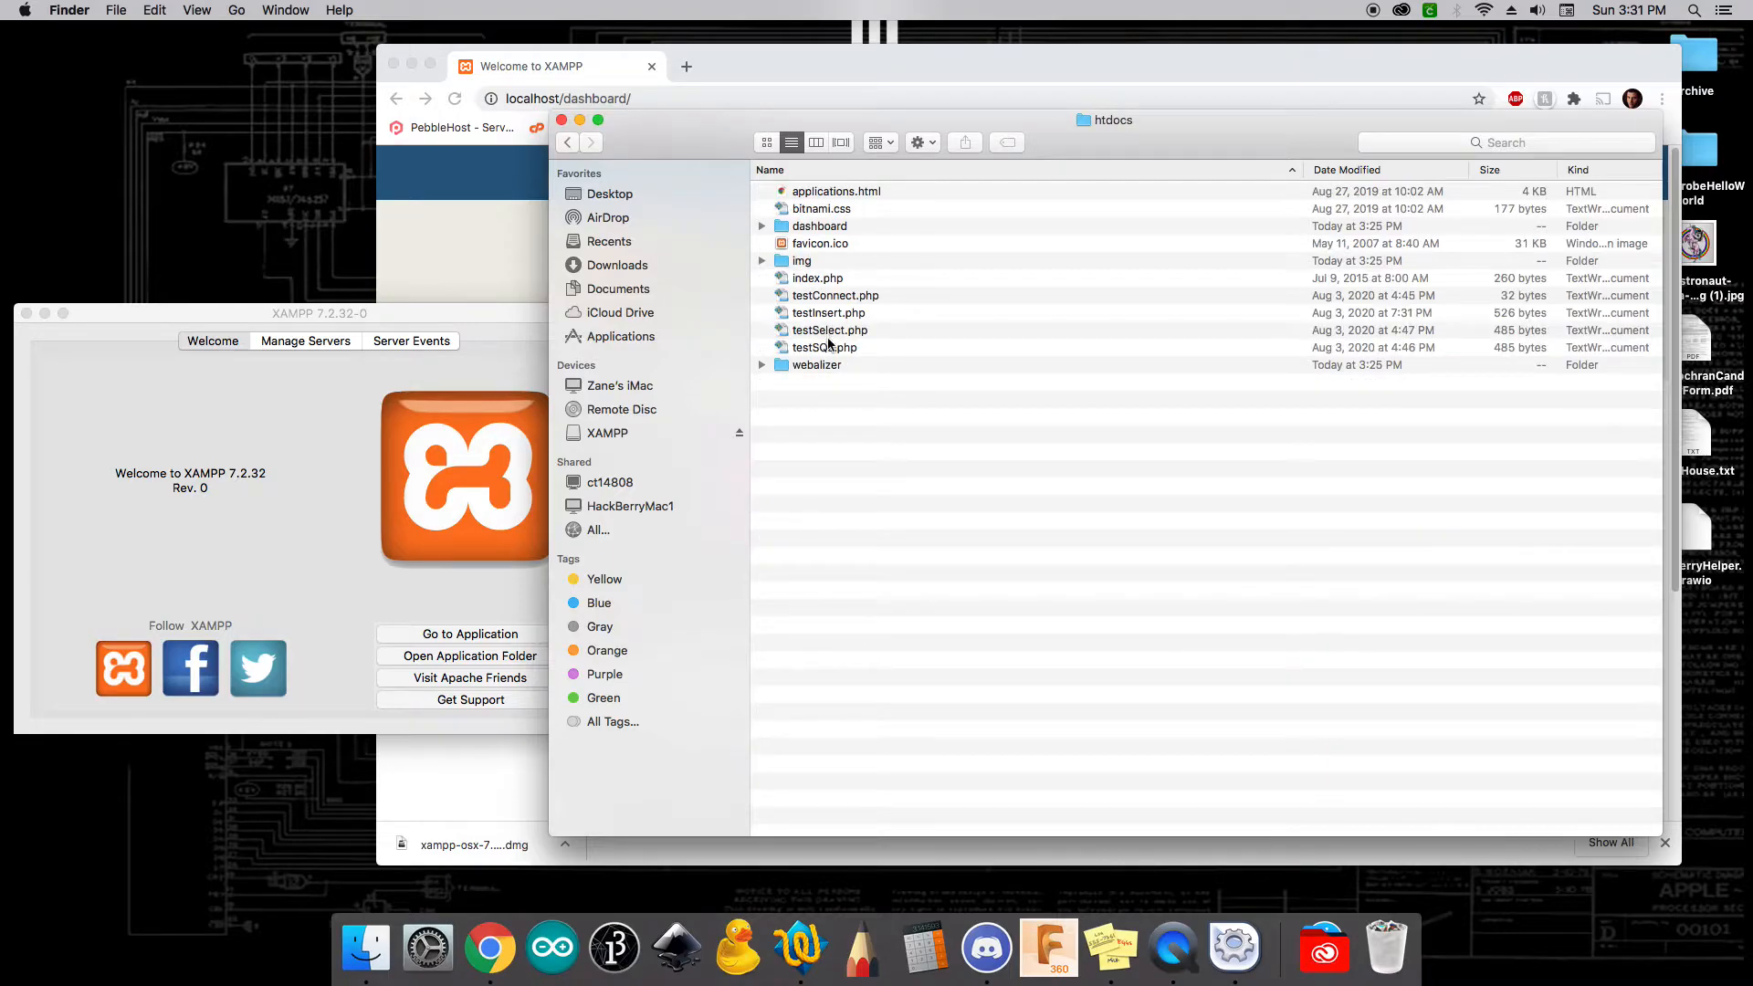
click(809, 263)
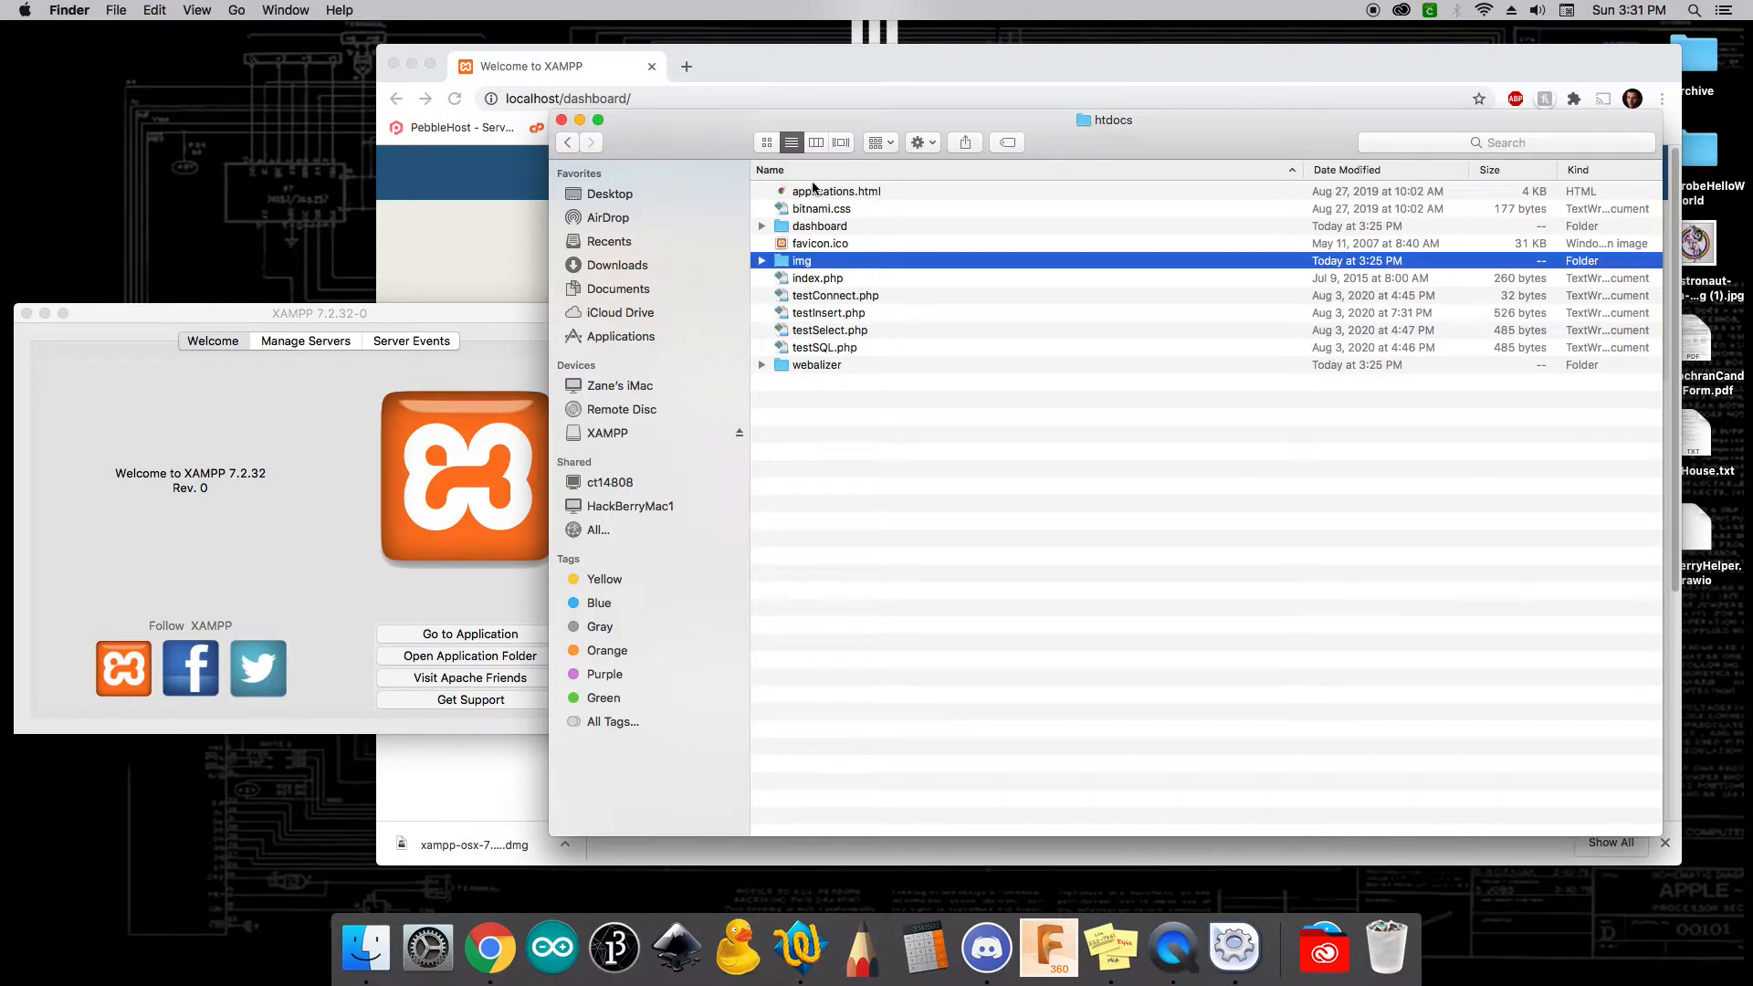
shift+click(815, 193)
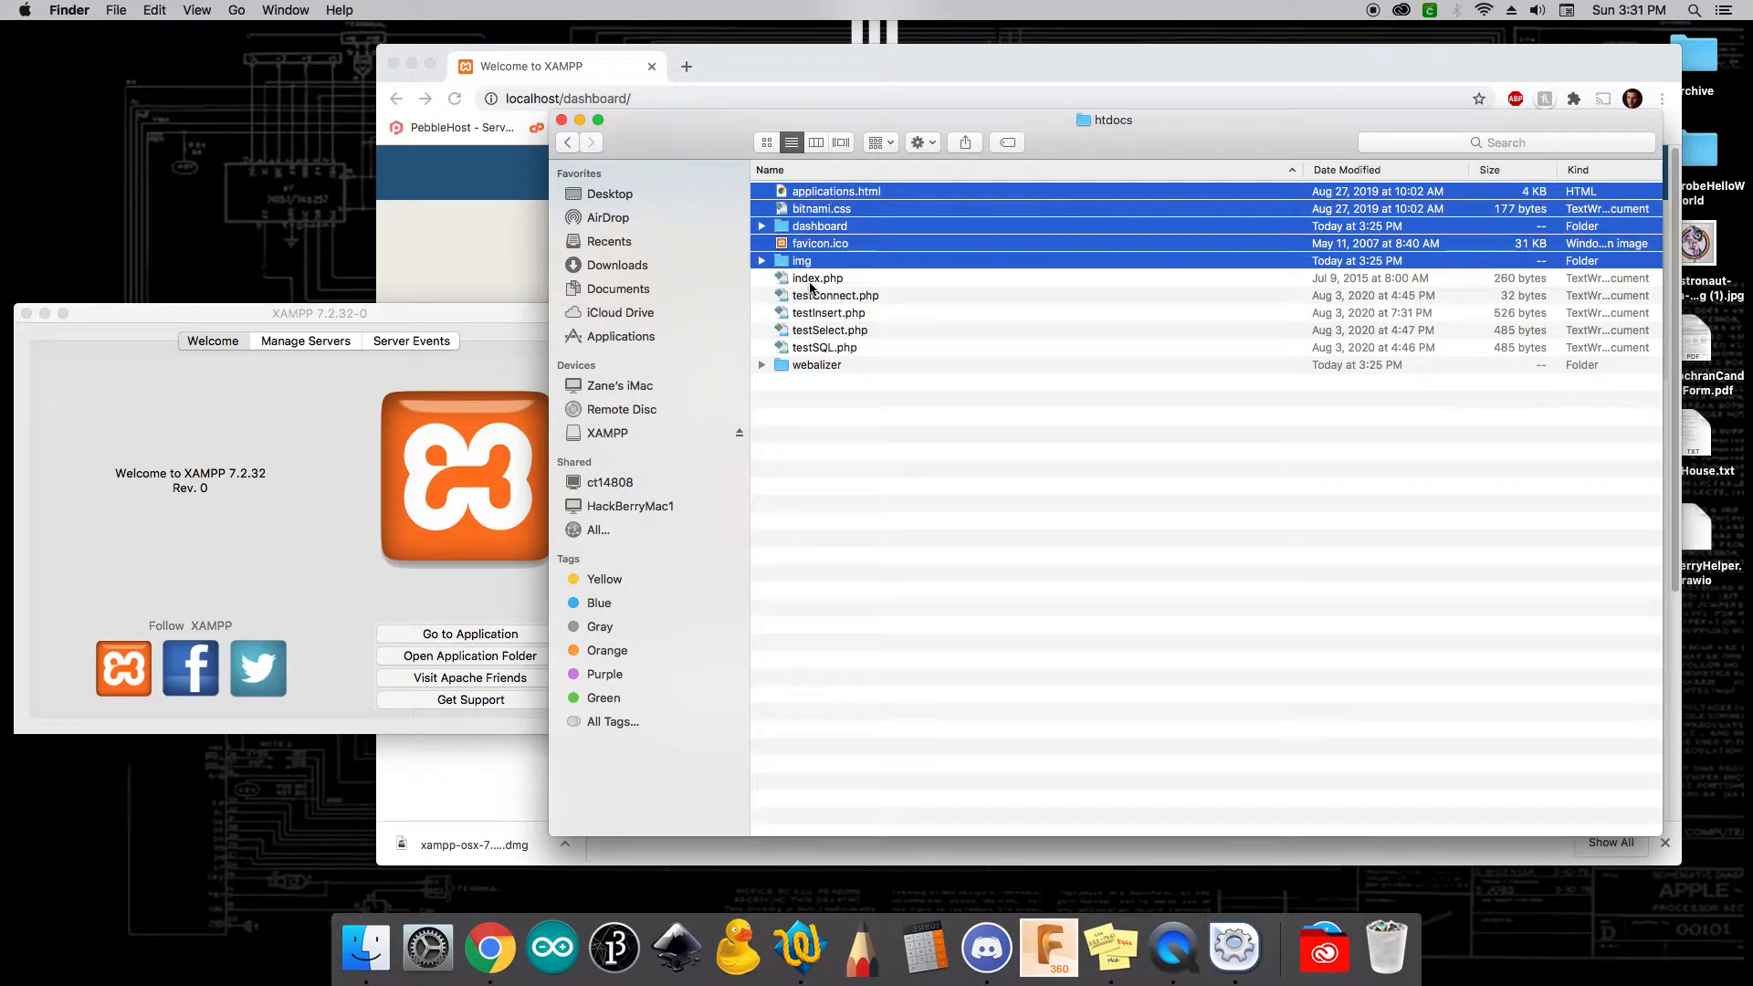
right_click(820, 196)
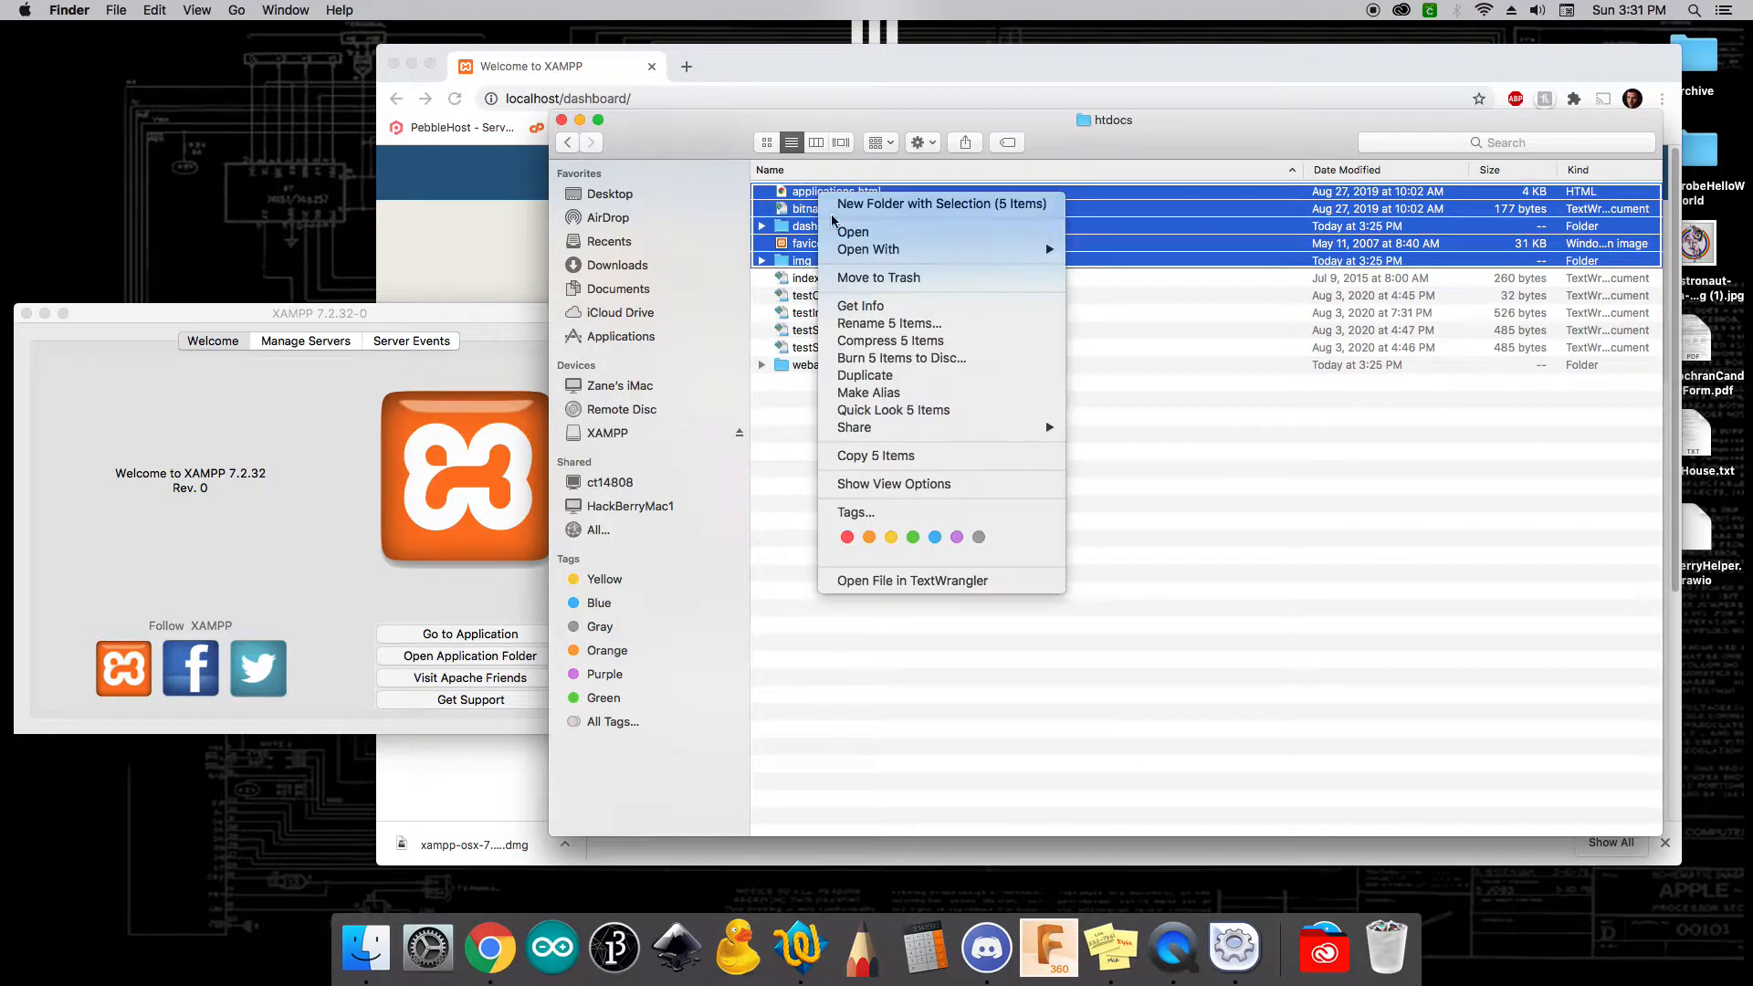
click(866, 279)
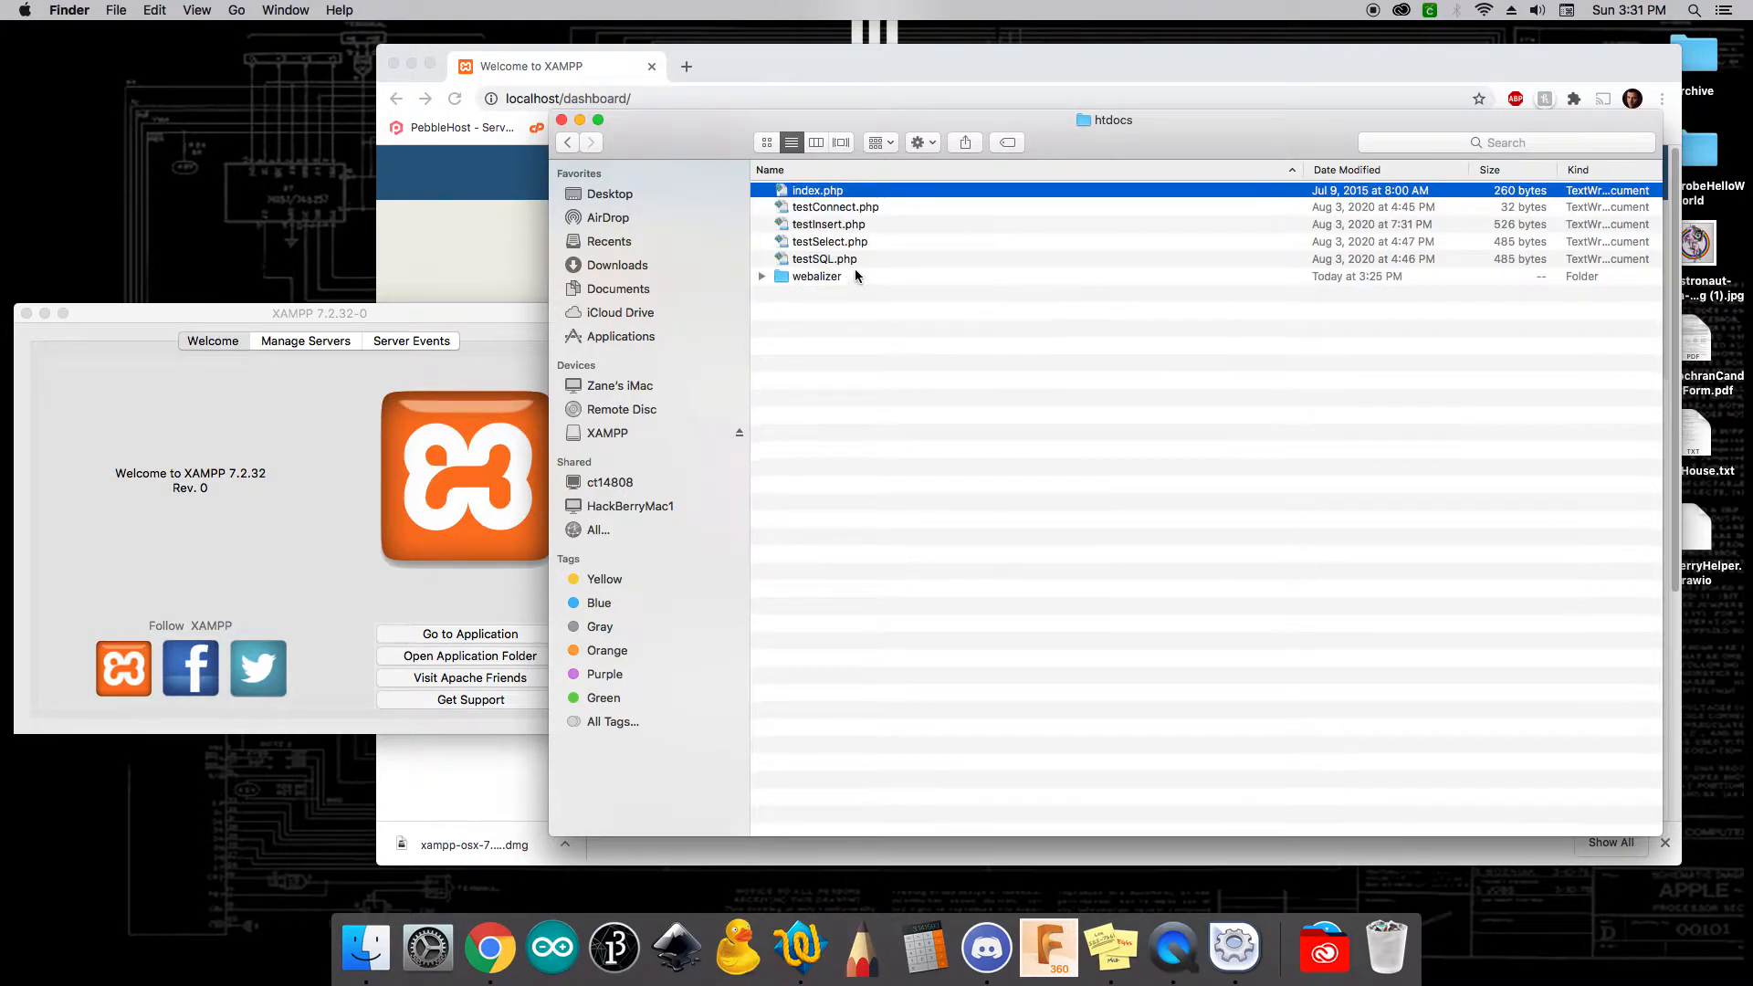
Move the four test PHP files and the webalizer folder to the Trash, authorizing with the account password.
click(815, 206)
shift+click(820, 276)
right_click(820, 275)
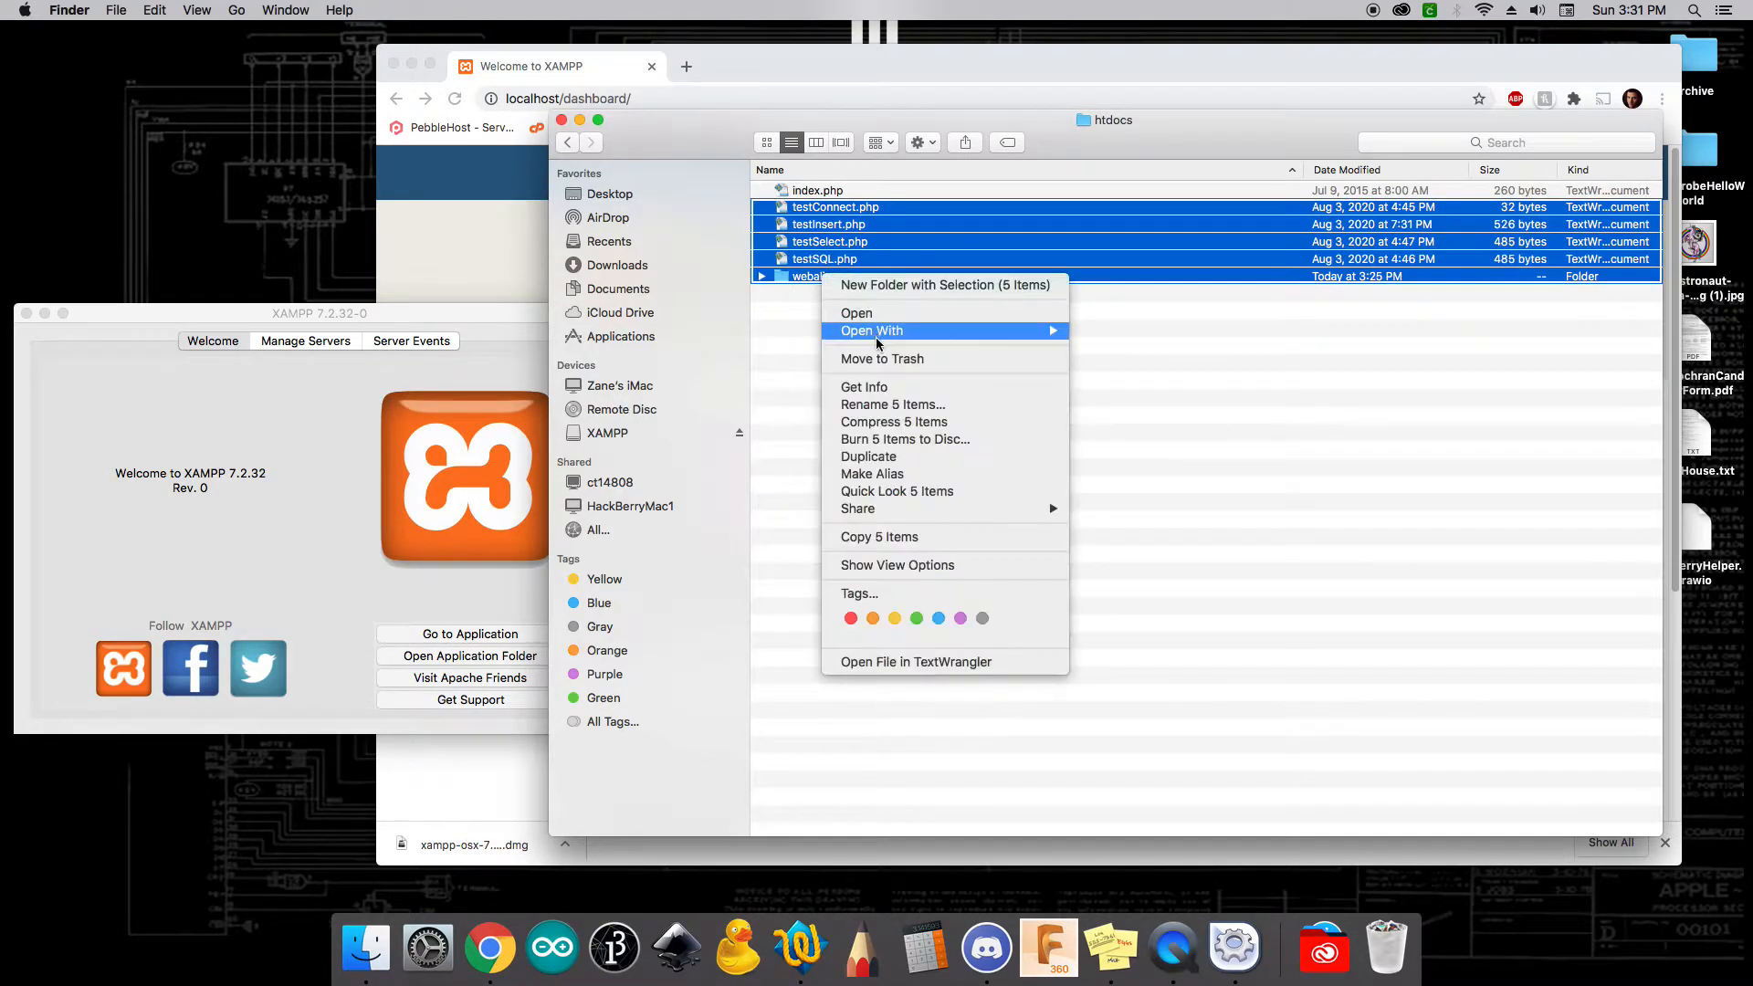
click(883, 360)
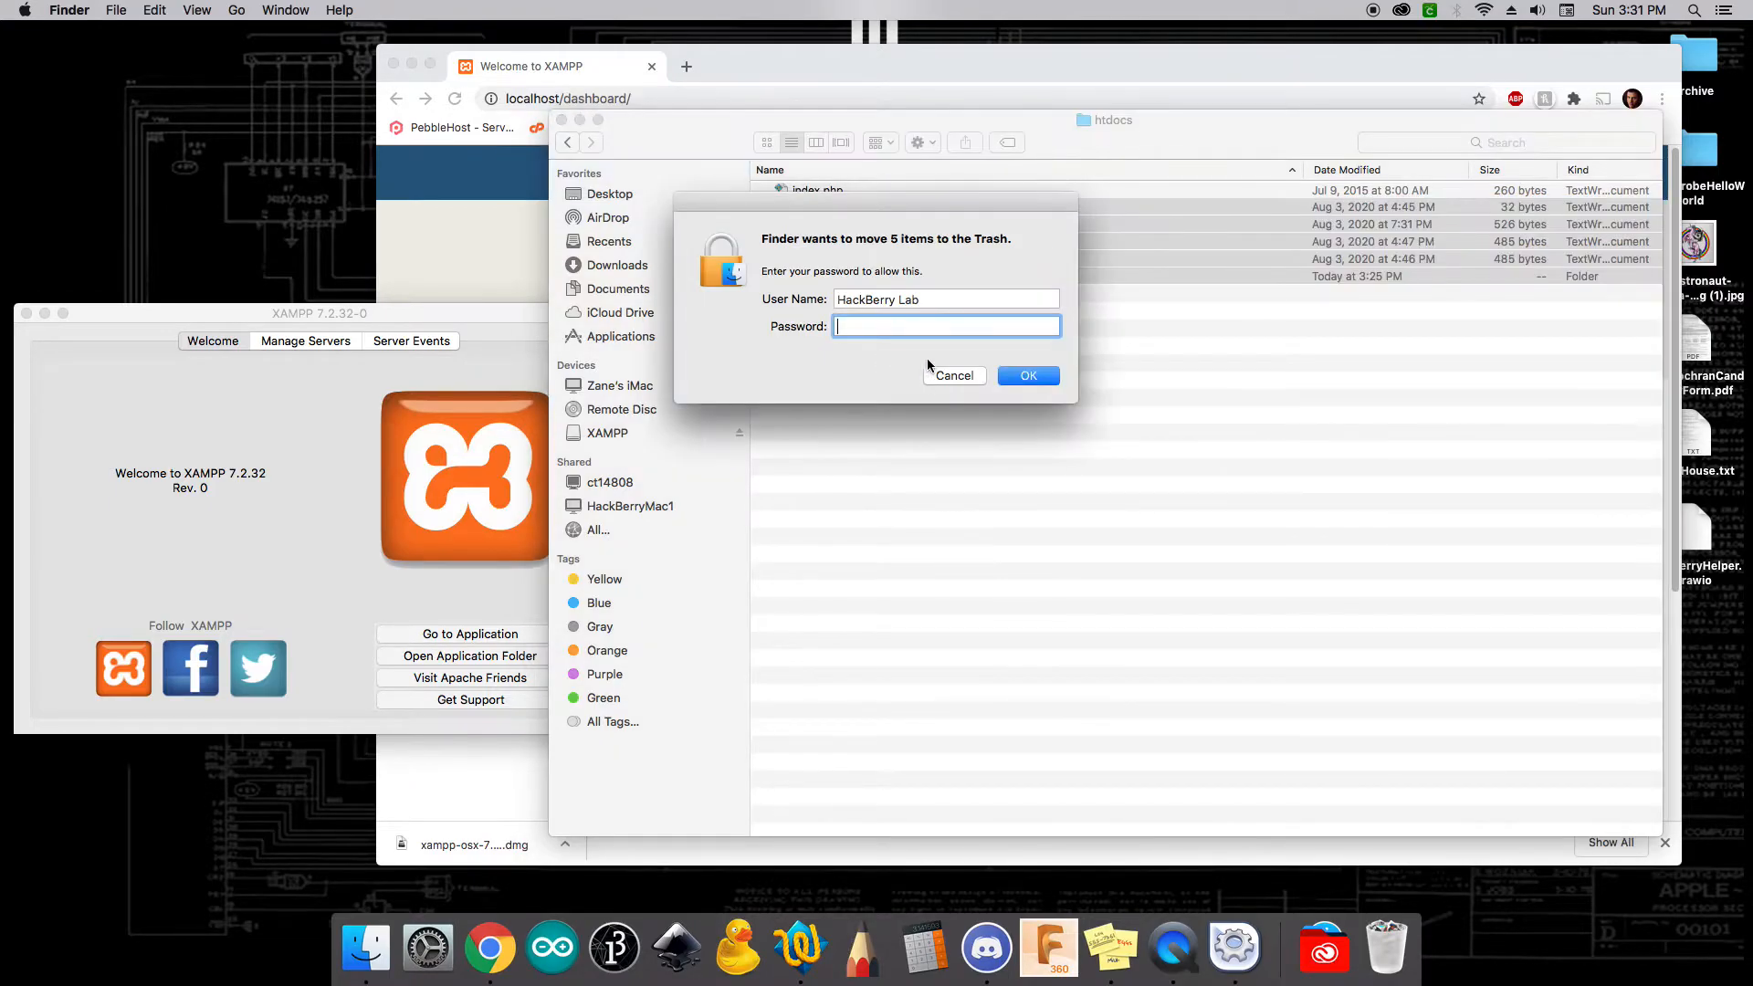
text(••••••)
key(BackSpace)
key(BackSpace)
key(BackSpace)
key(BackSpace)
key(BackSpace)
key(BackSpace)
text(•••••••)
key(Return)
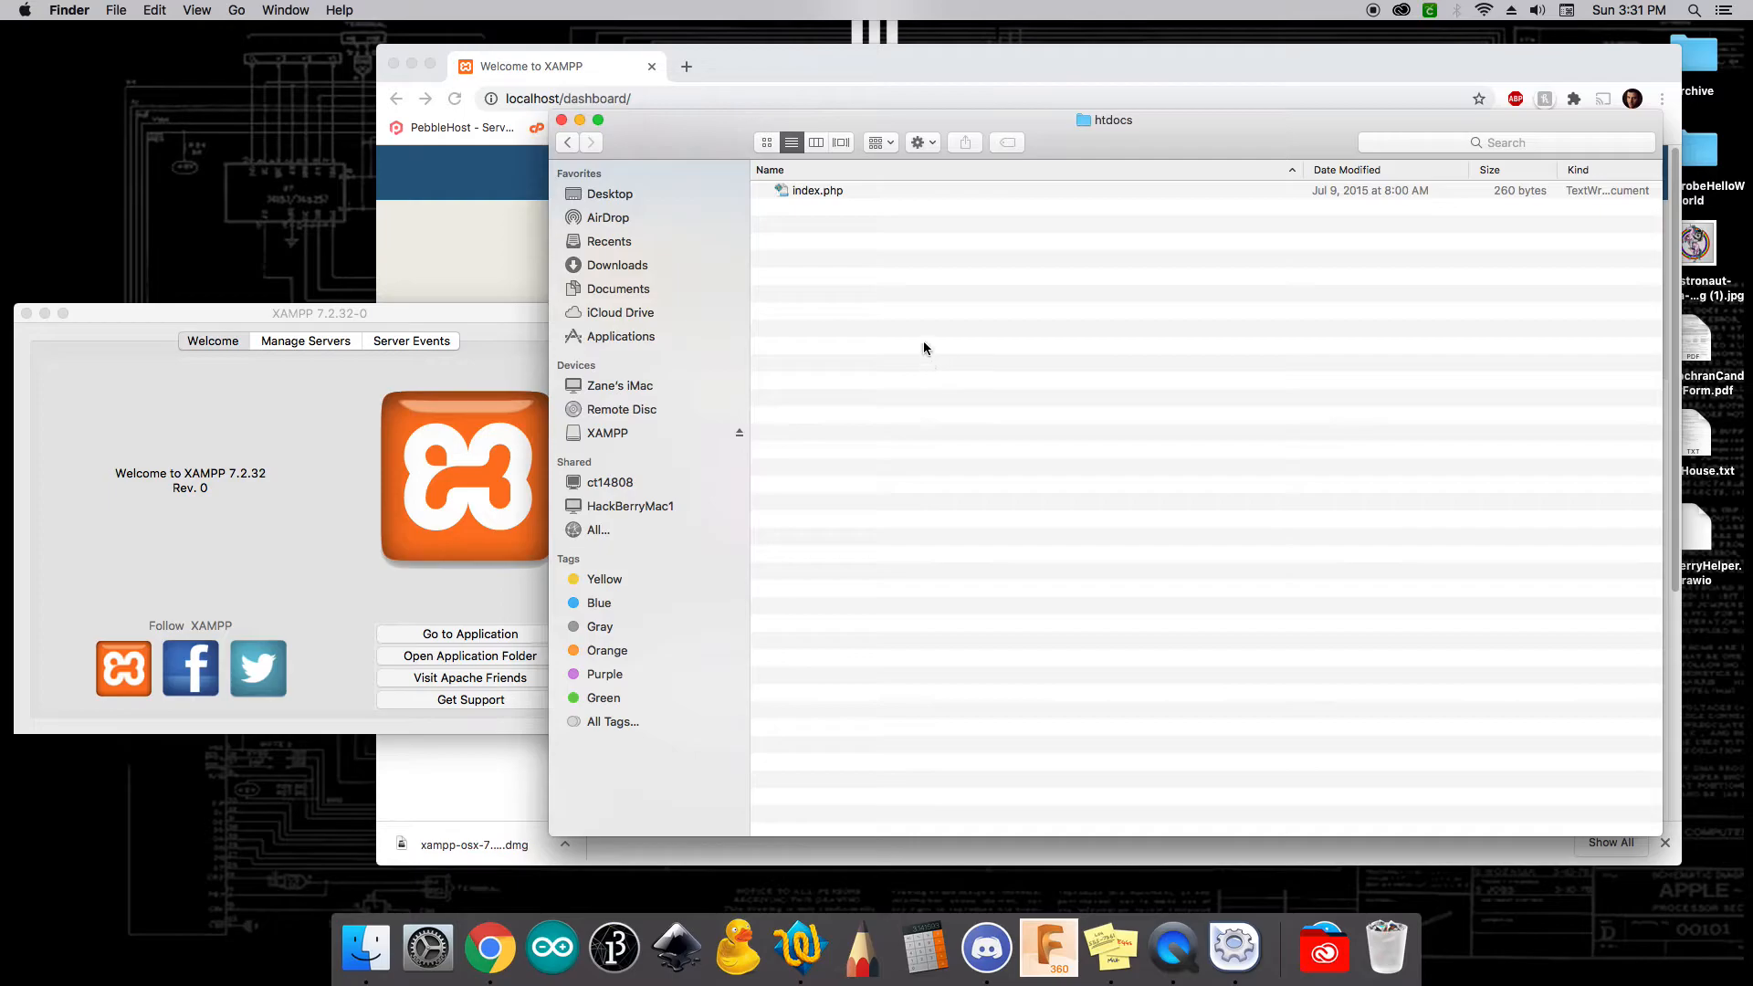
Open index.php in TextWrangler, unlock the file and delete all of its code.
right_click(818, 194)
mouse_move(958, 218)
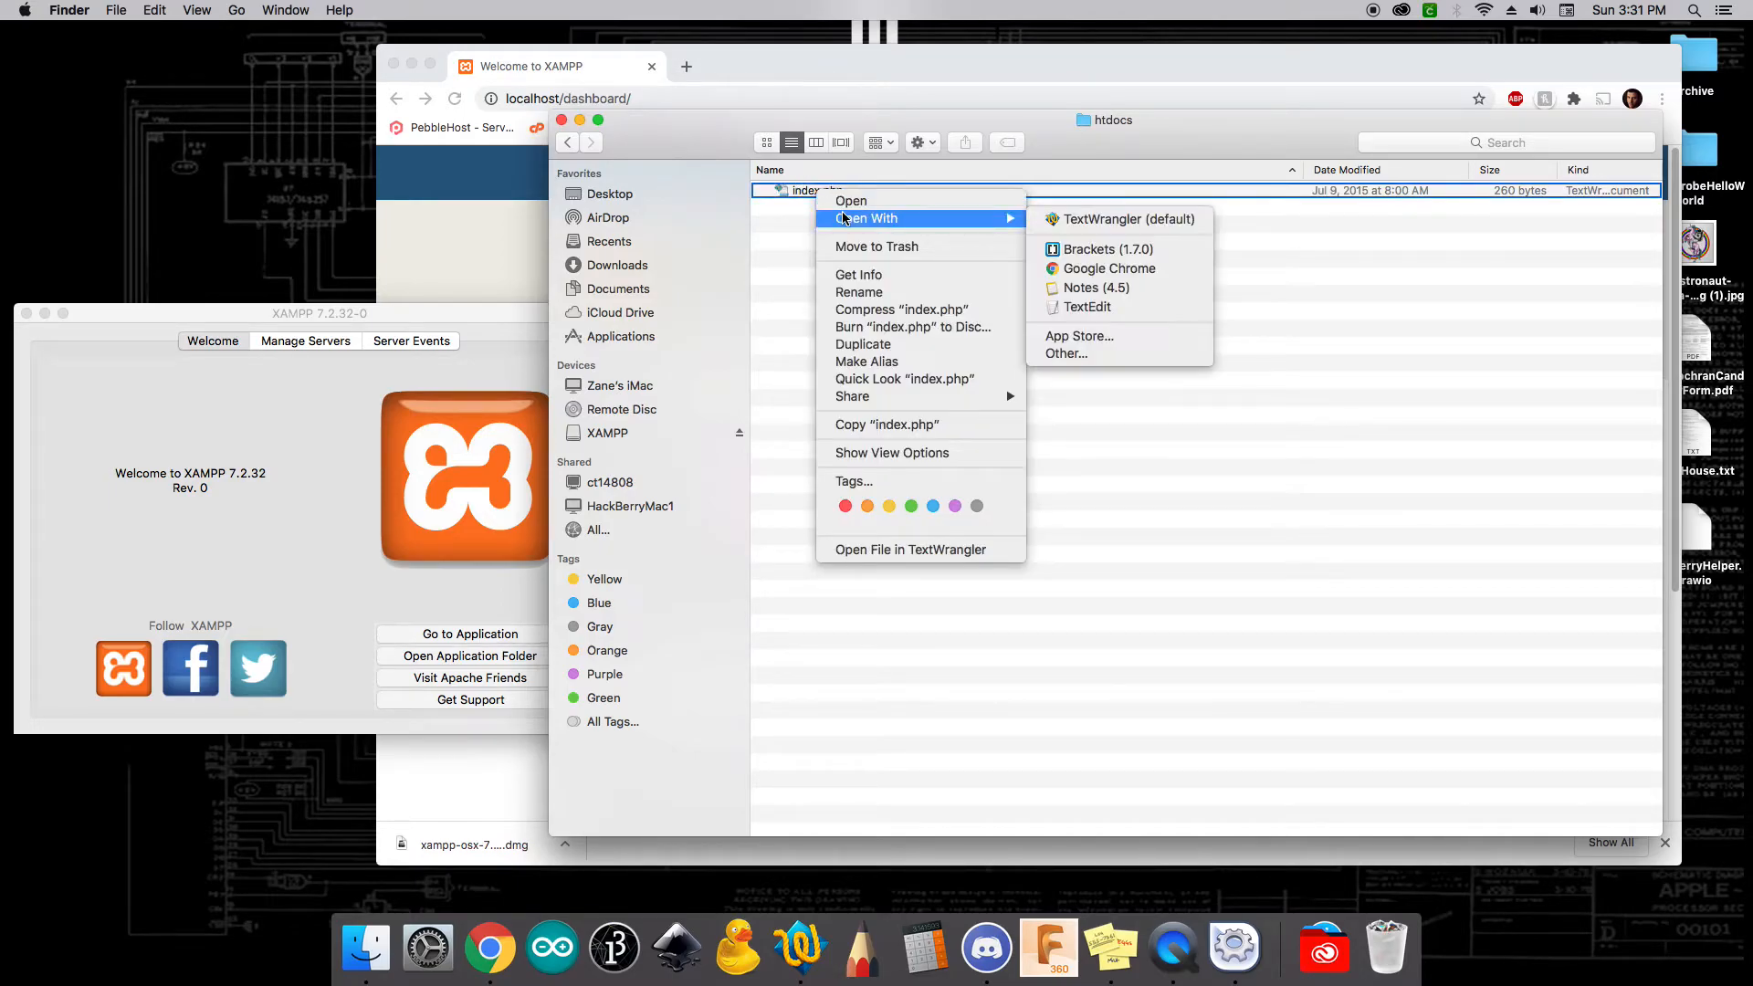
click(1104, 224)
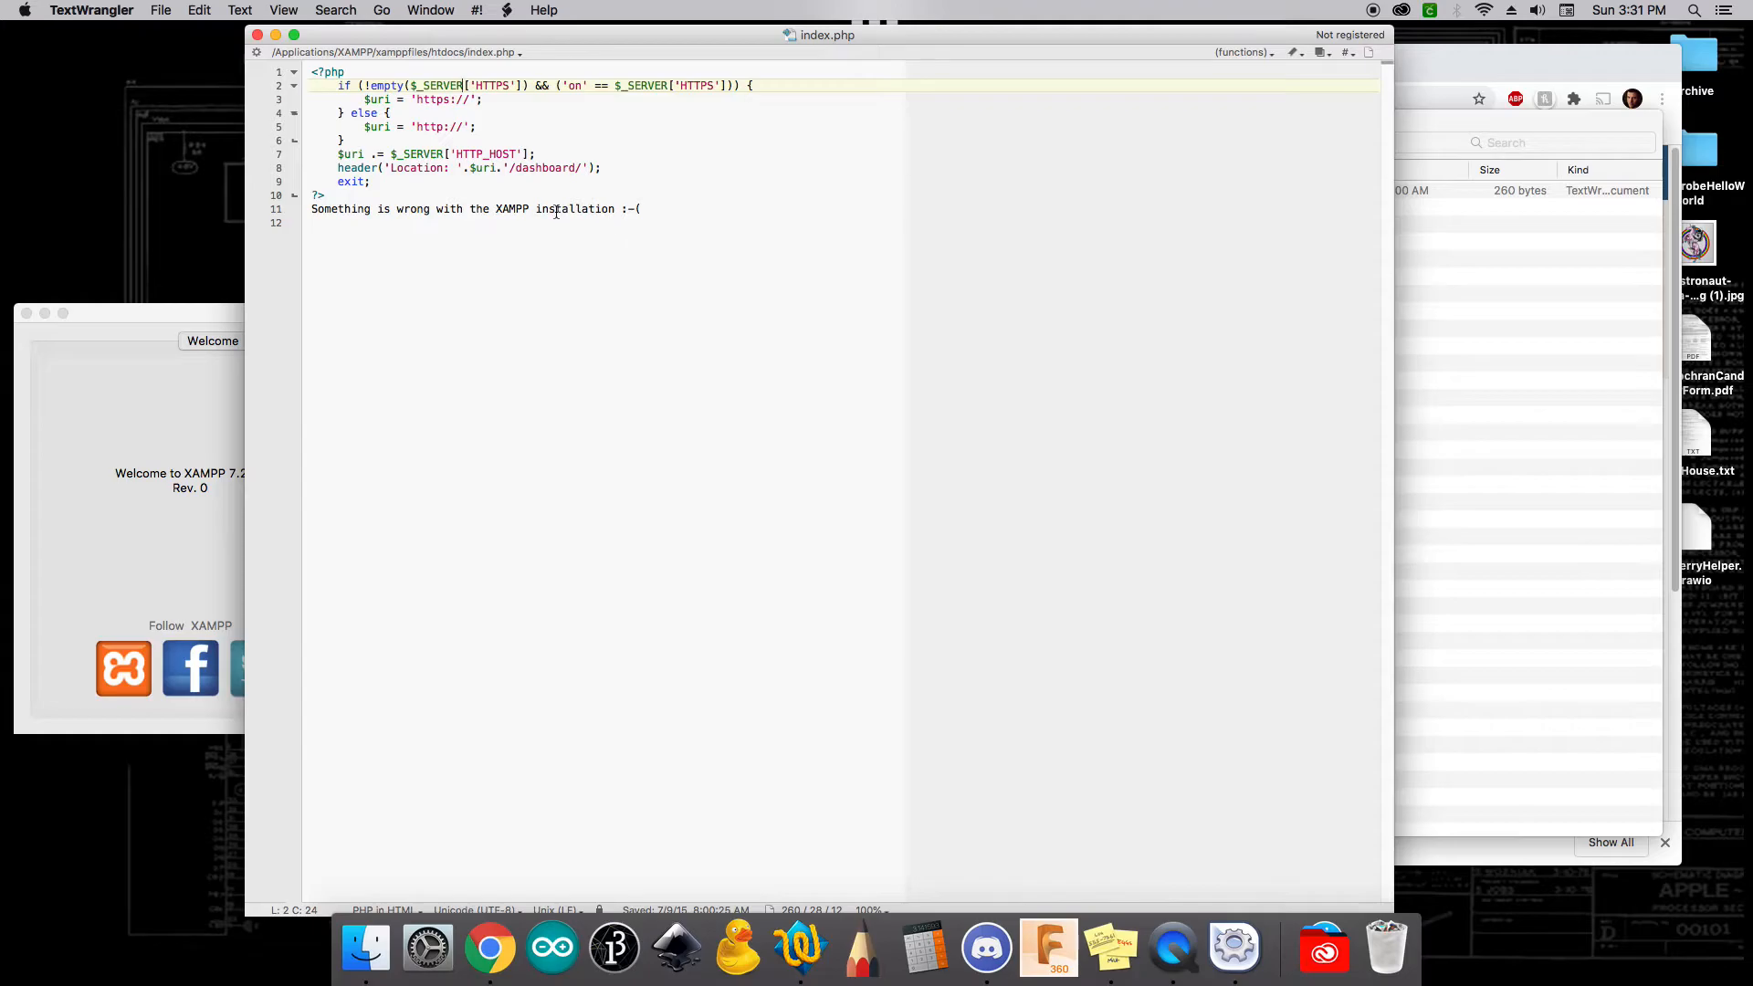
triple_click(407, 211)
click(445, 247)
key(super+a)
key(BackSpace)
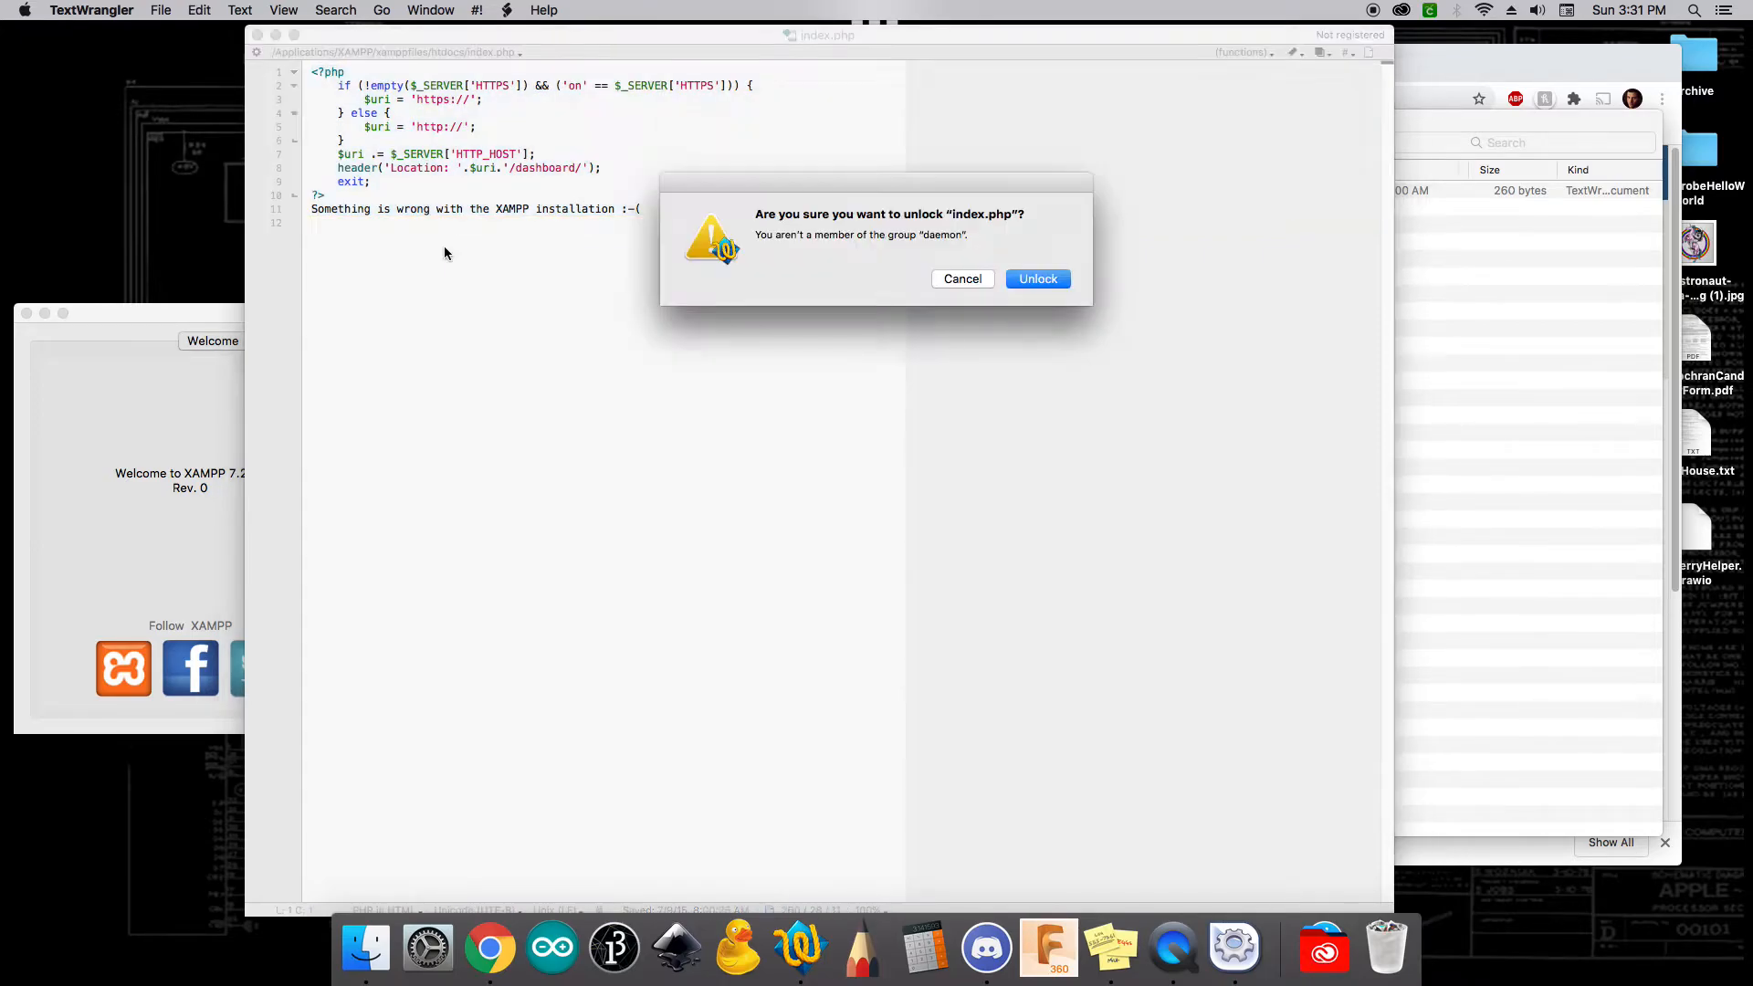
click(1047, 279)
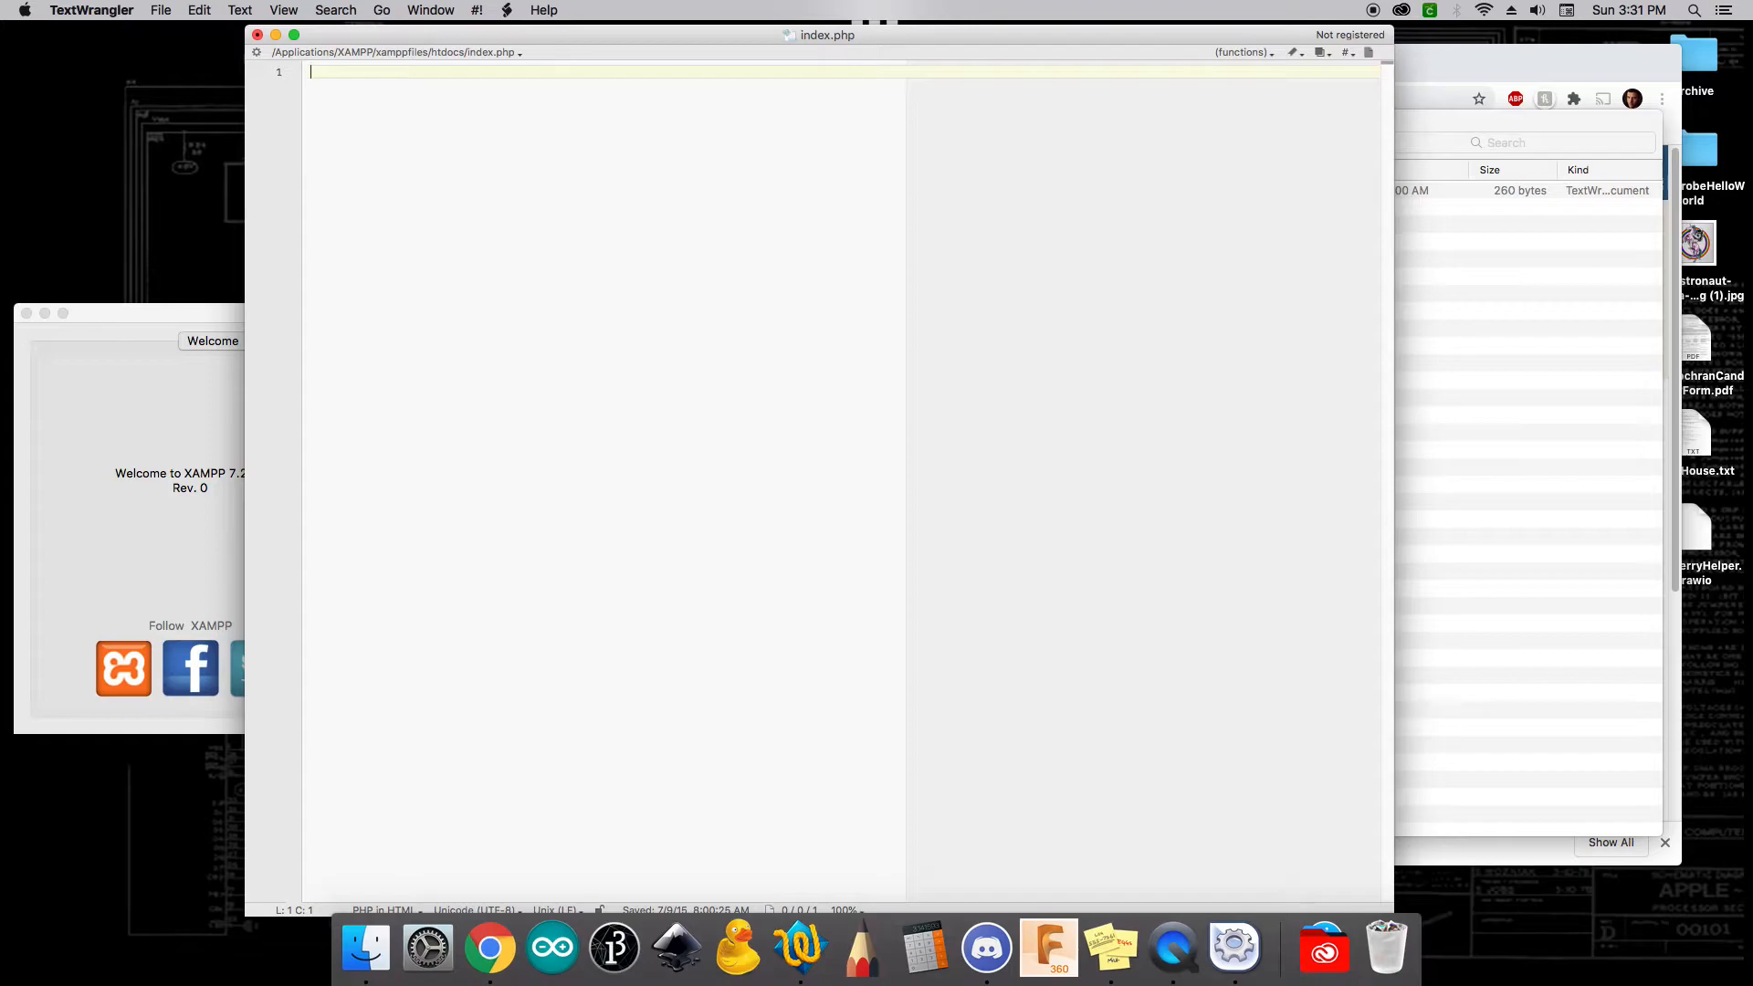
Write the opening <?php and closing ?> tags in index.php with blank lines between them.
text(<>??)
key(Left)
key(Right)
key(Right)
key(Right)
text(php)
key(Return)
key(Return)
key(Return)
key(Return)
key(Return)
key(Return)
key(Up)
key(Up)
key(Up)
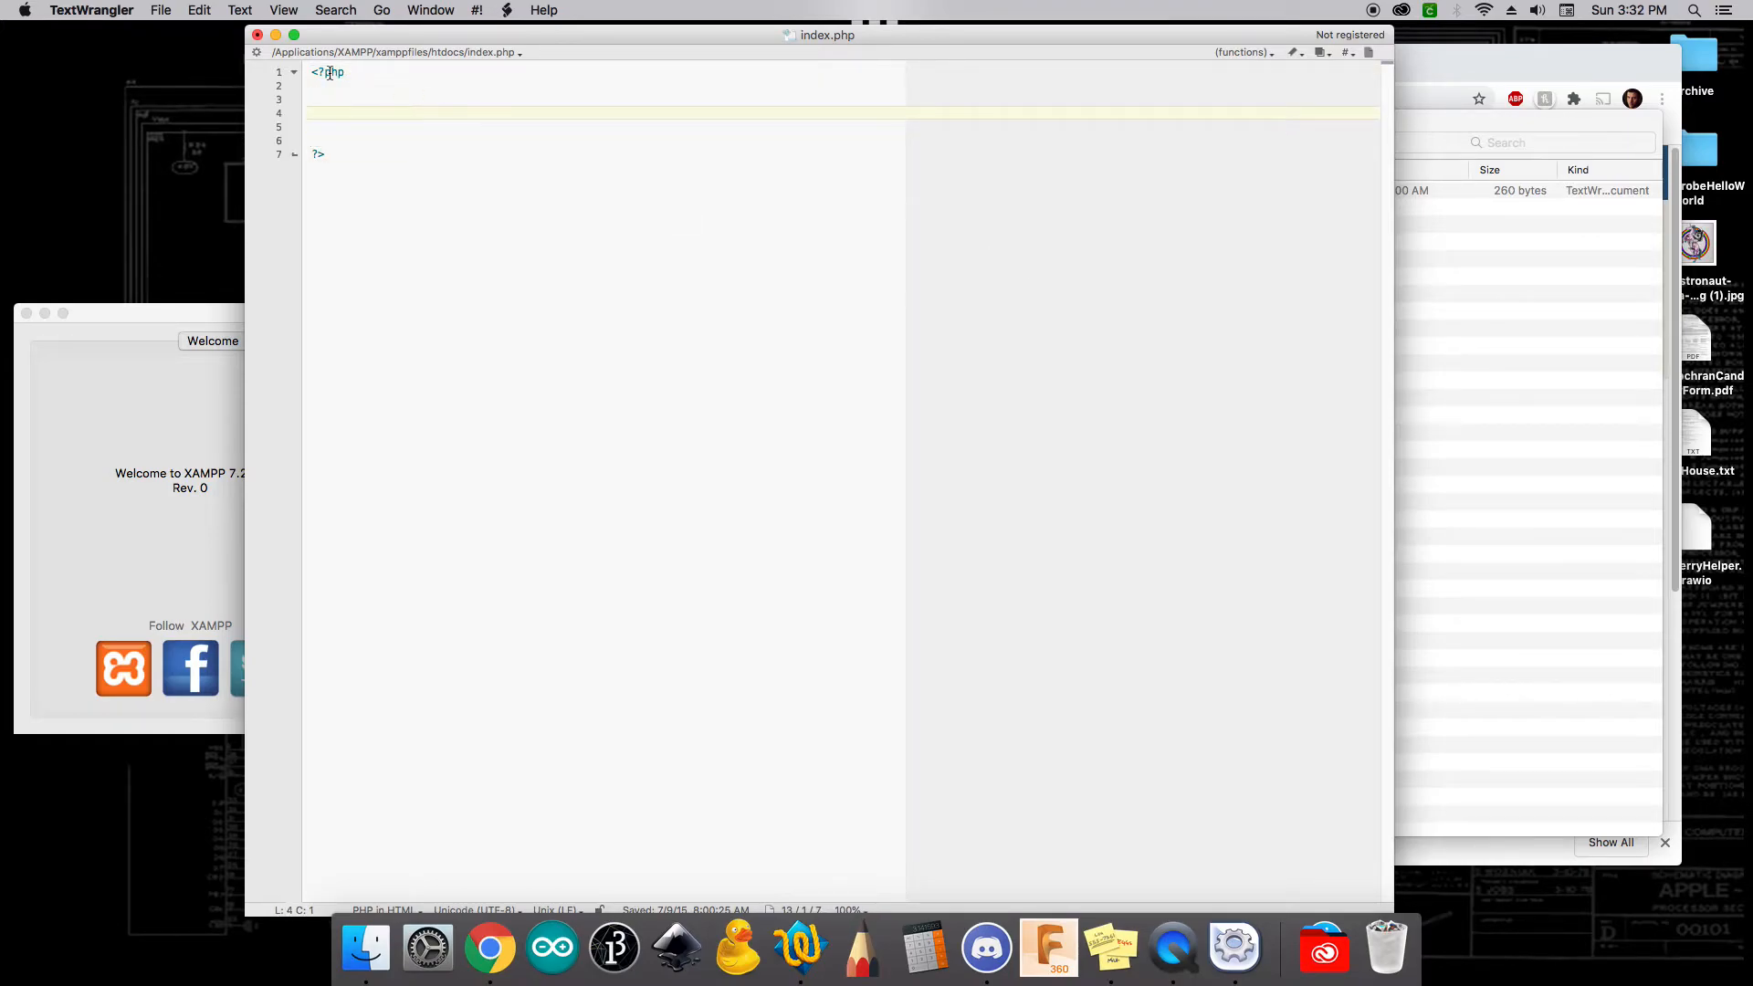
Add the indented line echo "Hello World!"; on line 4 between the PHP tags.
triple_click(330, 72)
click(337, 152)
click(337, 112)
key(Tab)
text(echo "Hello World!";)
click(463, 113)
Save index.php, authorizing the change with the account password.
key(super+s)
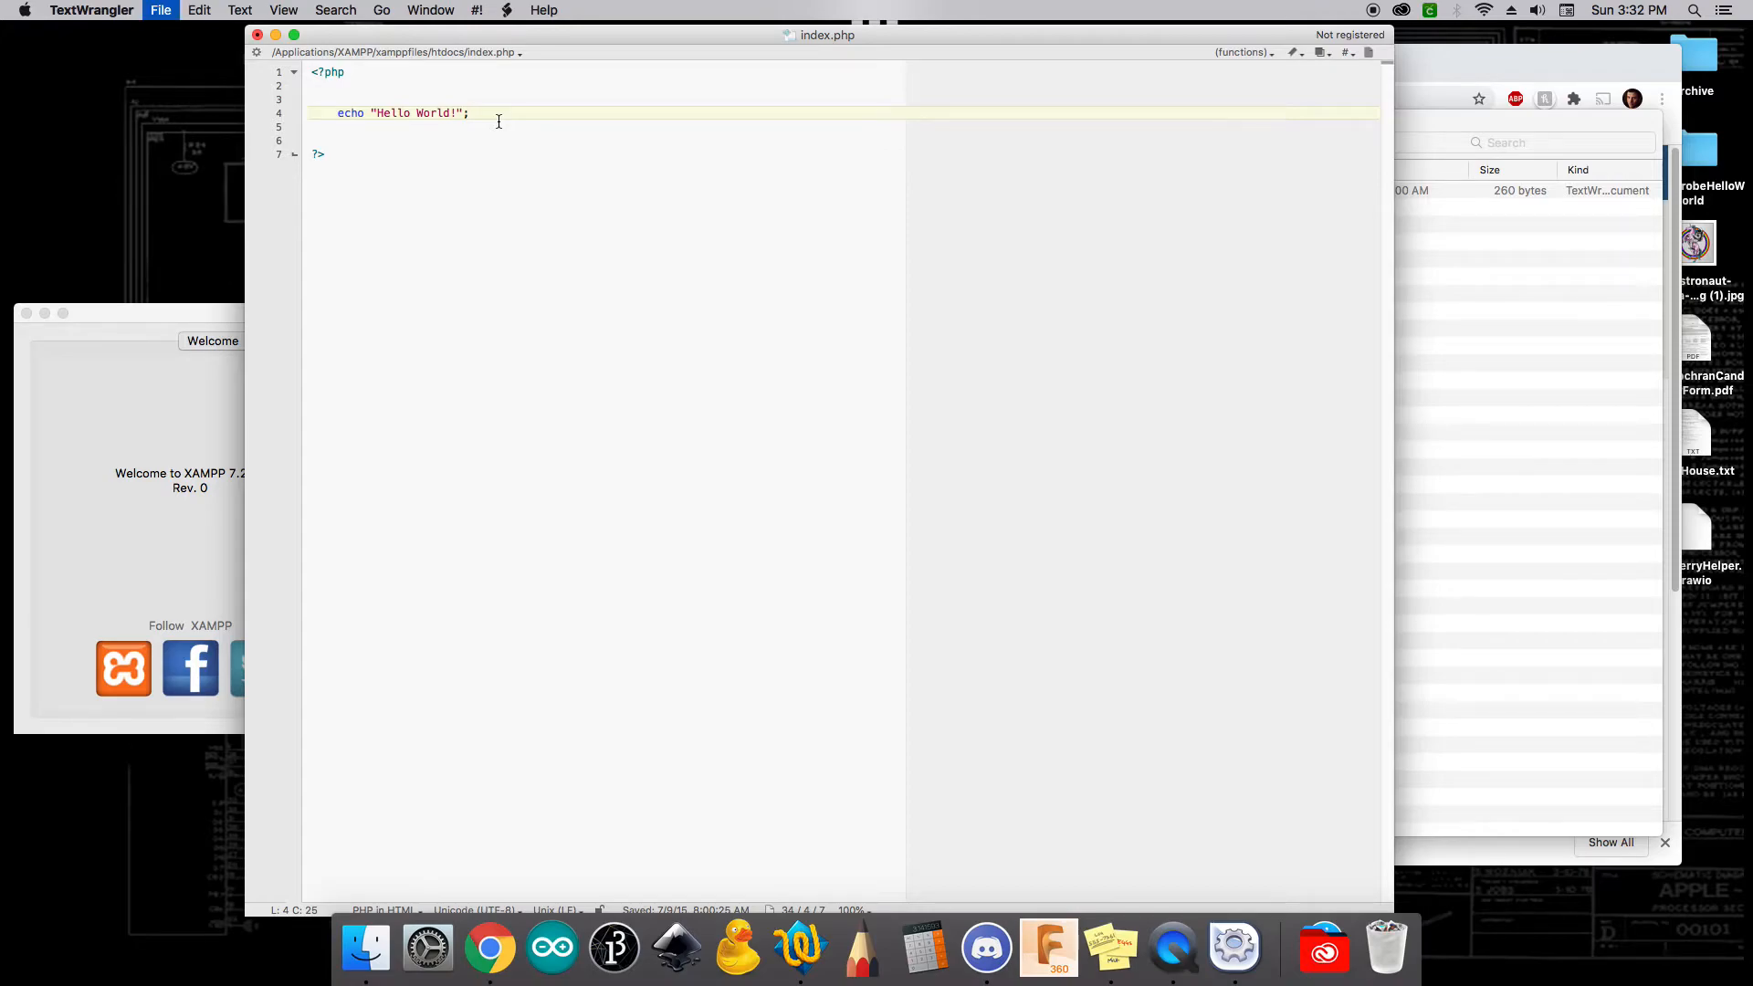
text(******)
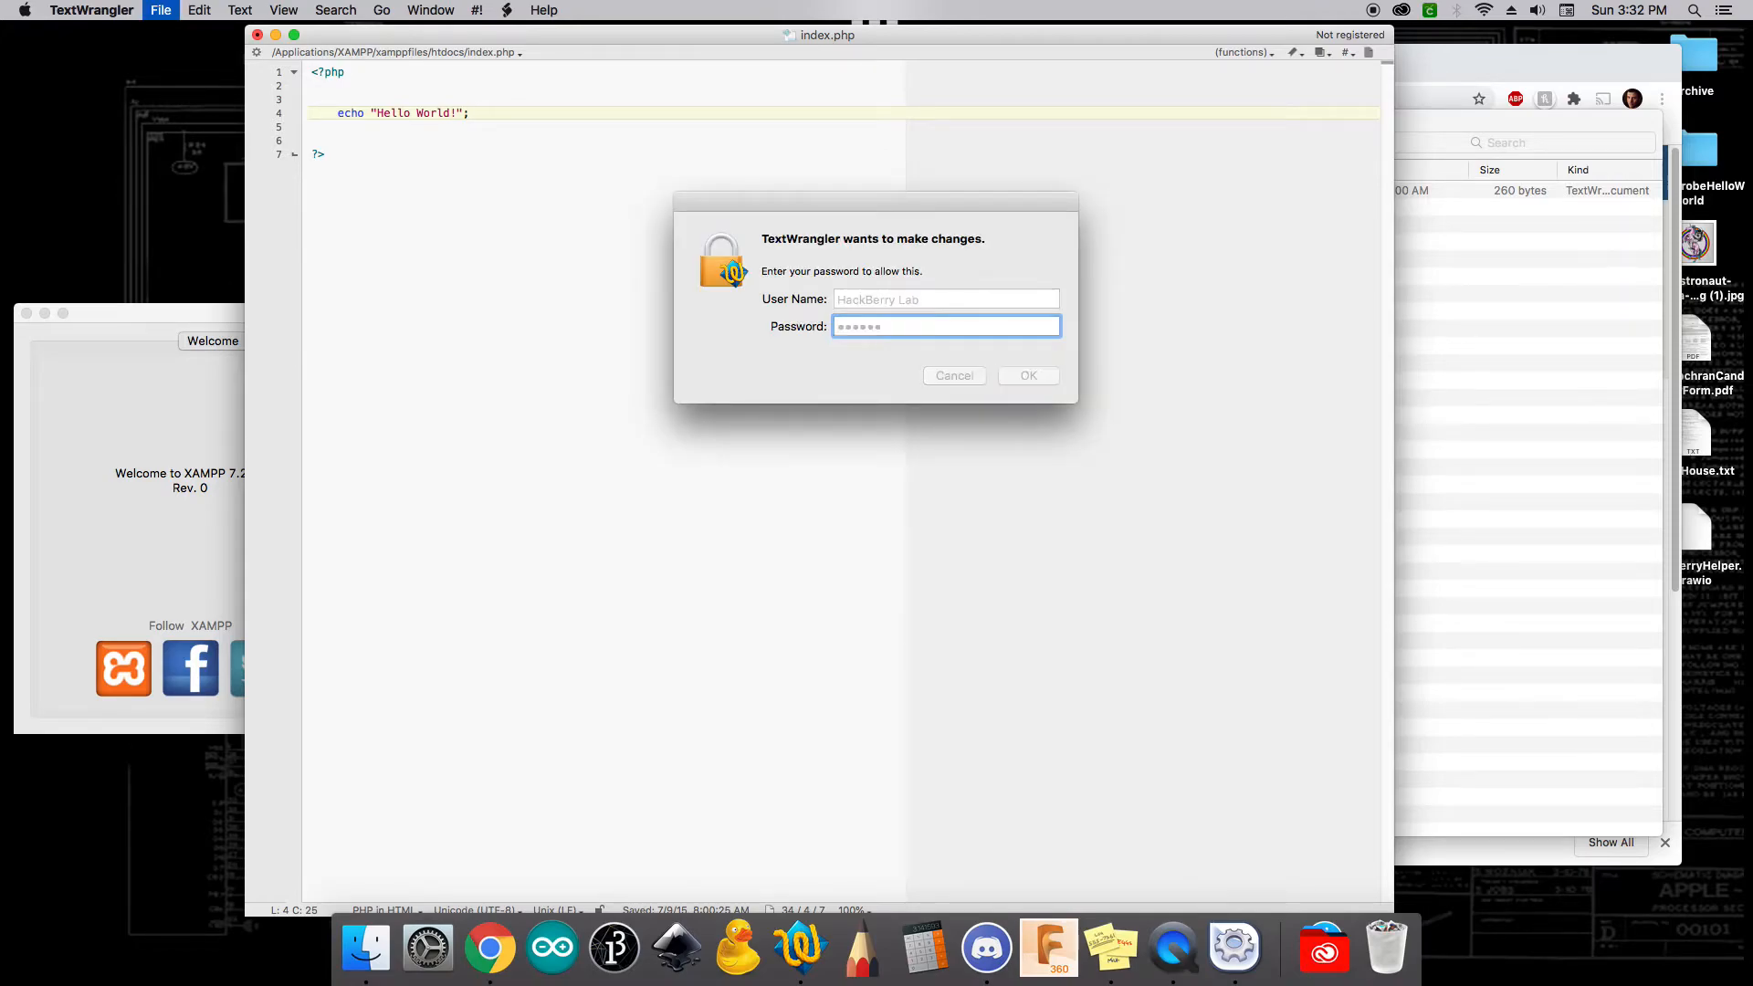
key(Return)
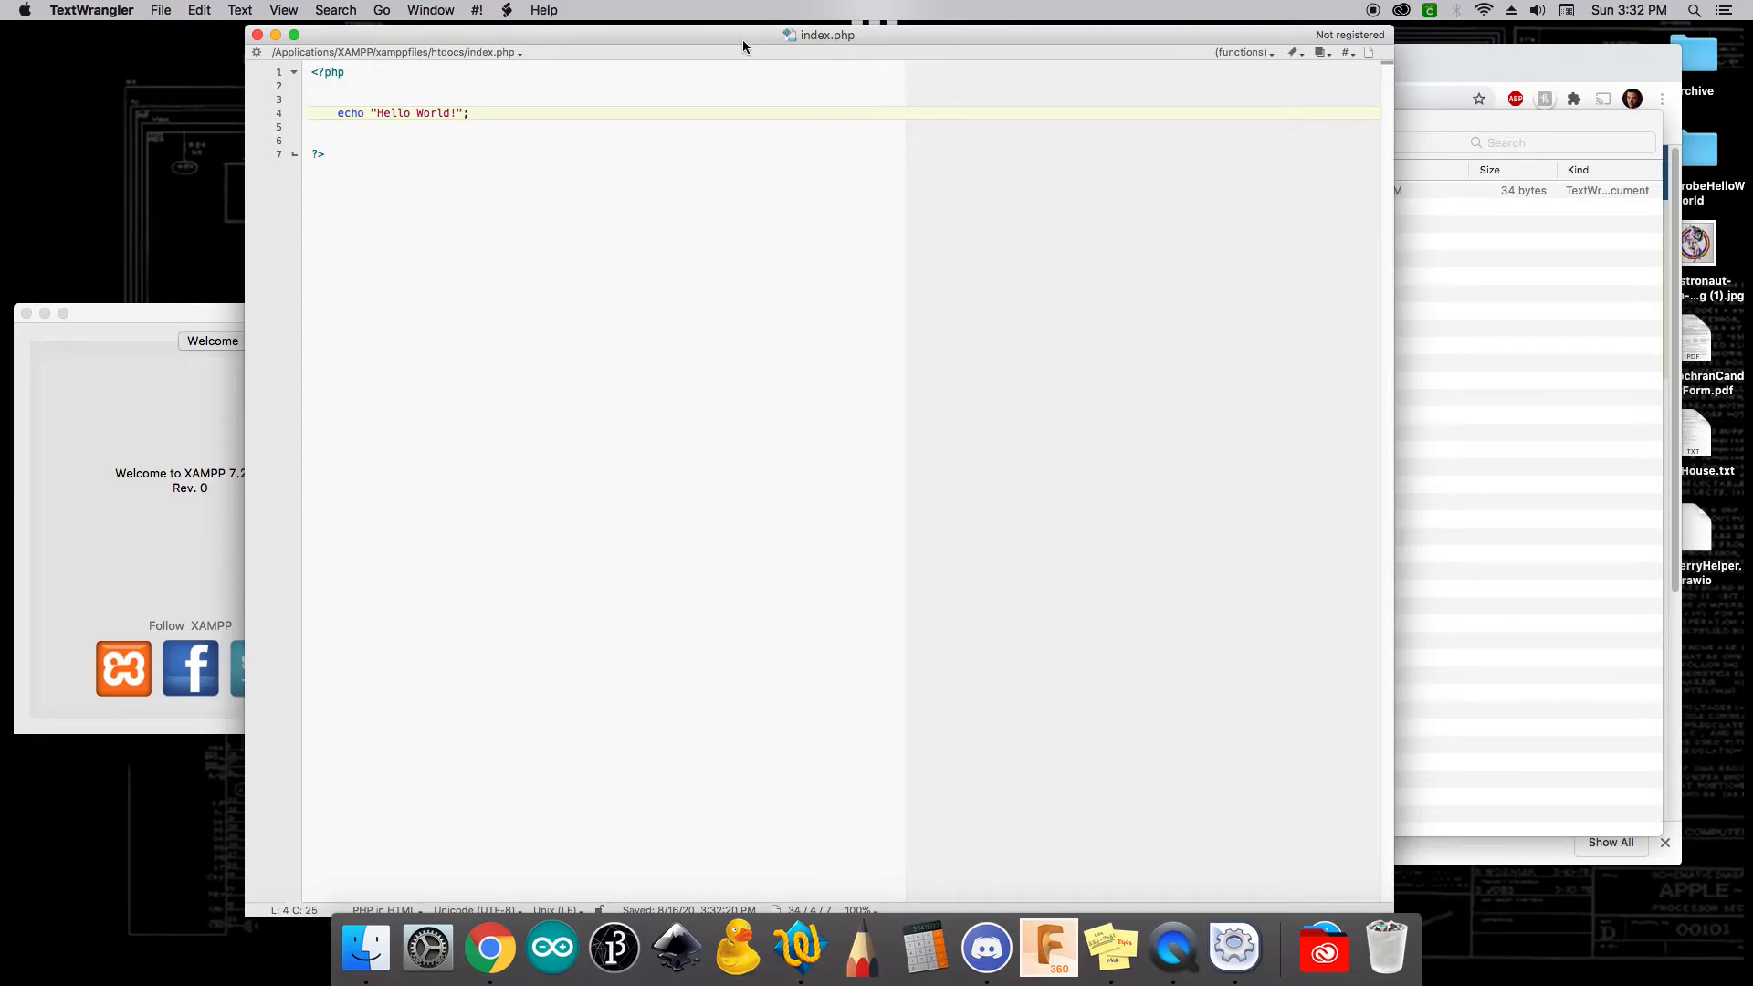
Check index.php in the htdocs folder, then switch to Chrome and load localhost without the dashboard path.
click(1455, 280)
click(1174, 193)
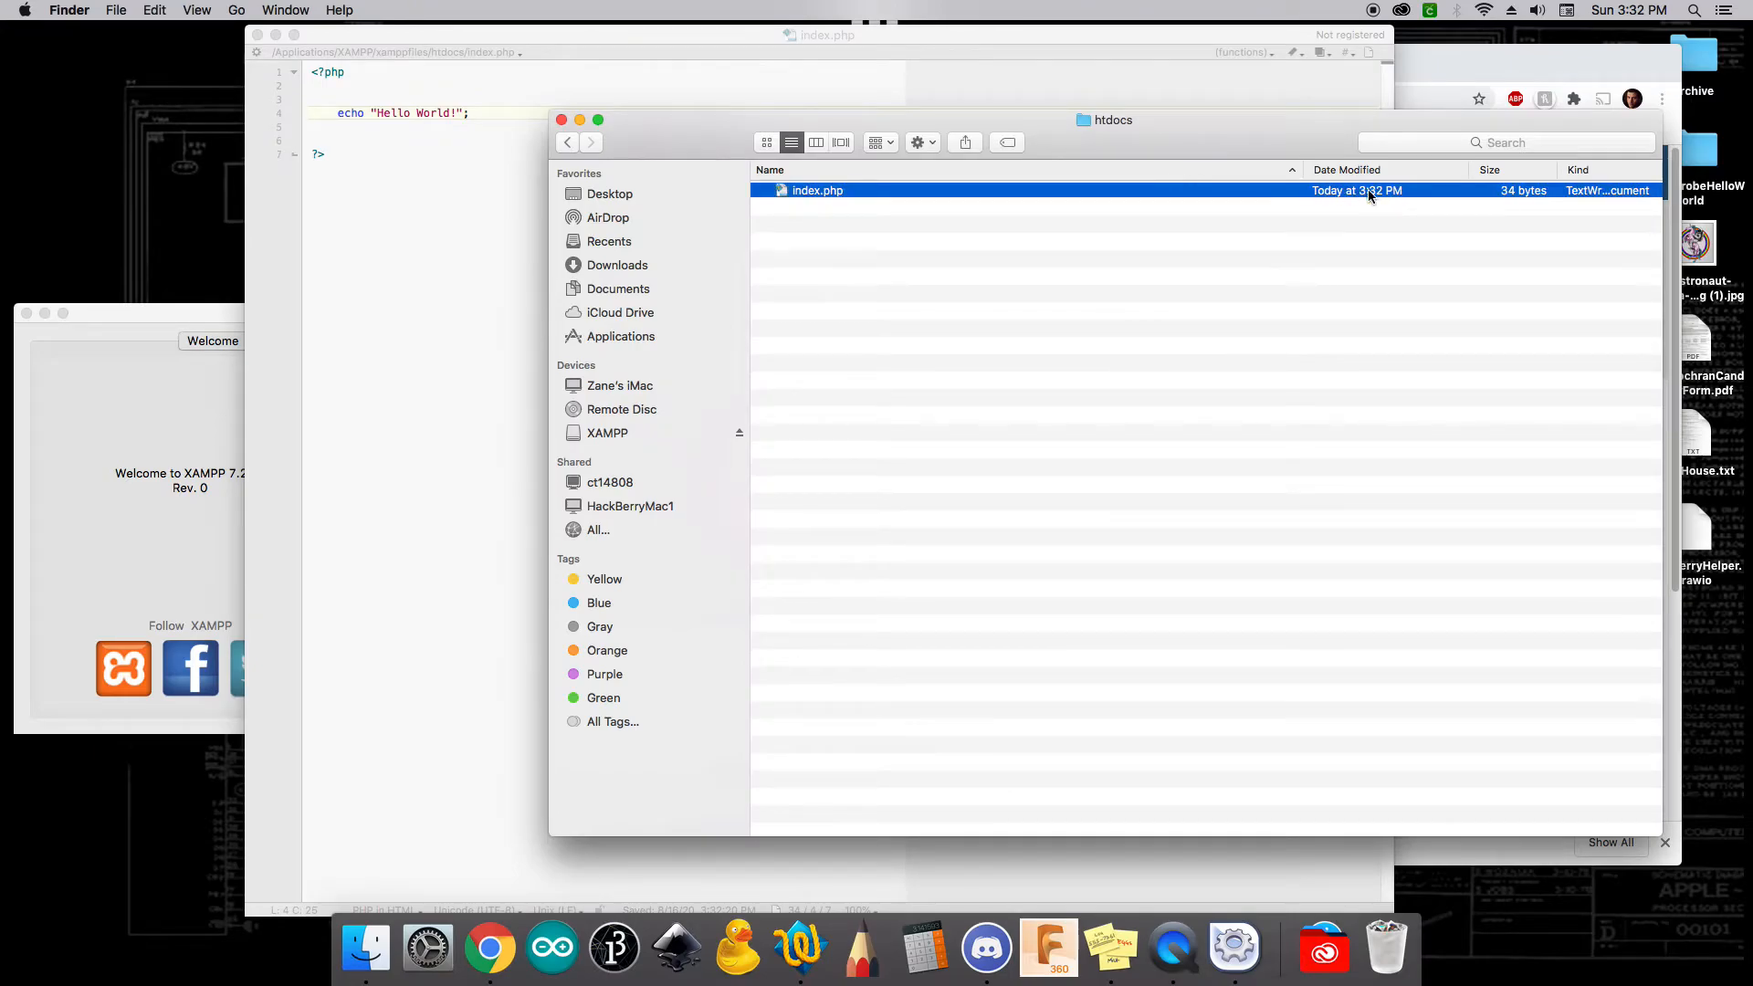
click(1450, 67)
click(556, 99)
drag(631, 99, 556, 99)
key(BackSpace)
key(BackSpace)
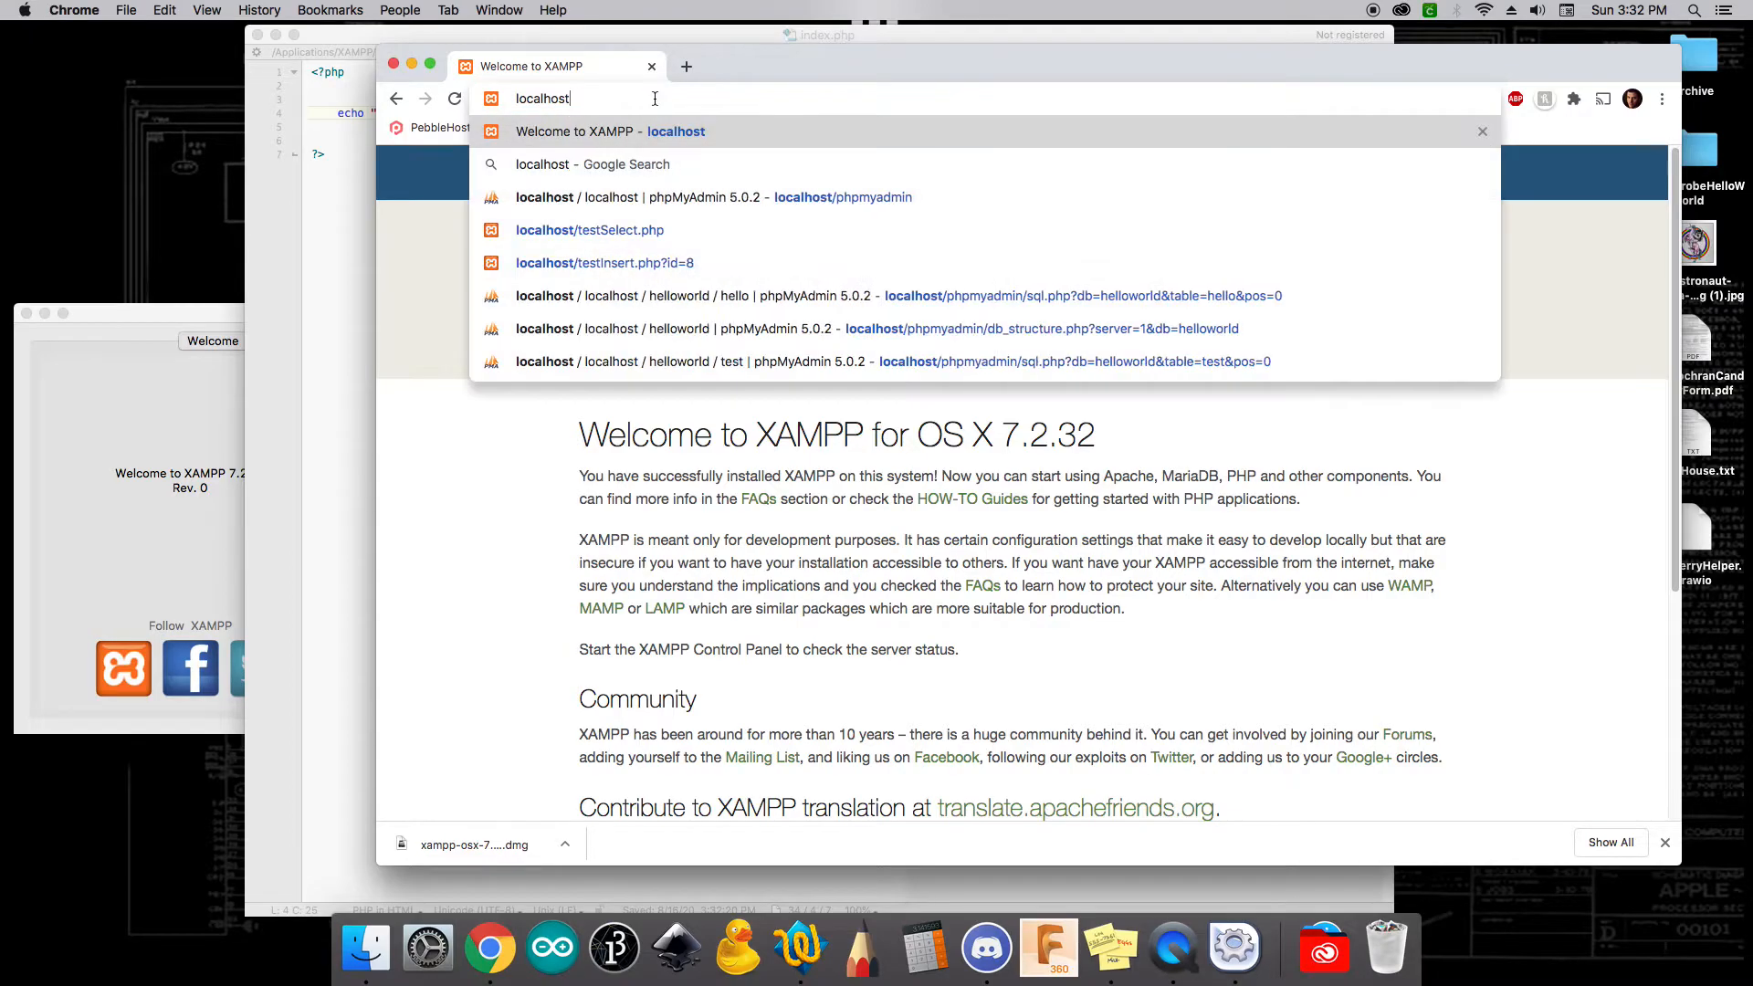
key(Return)
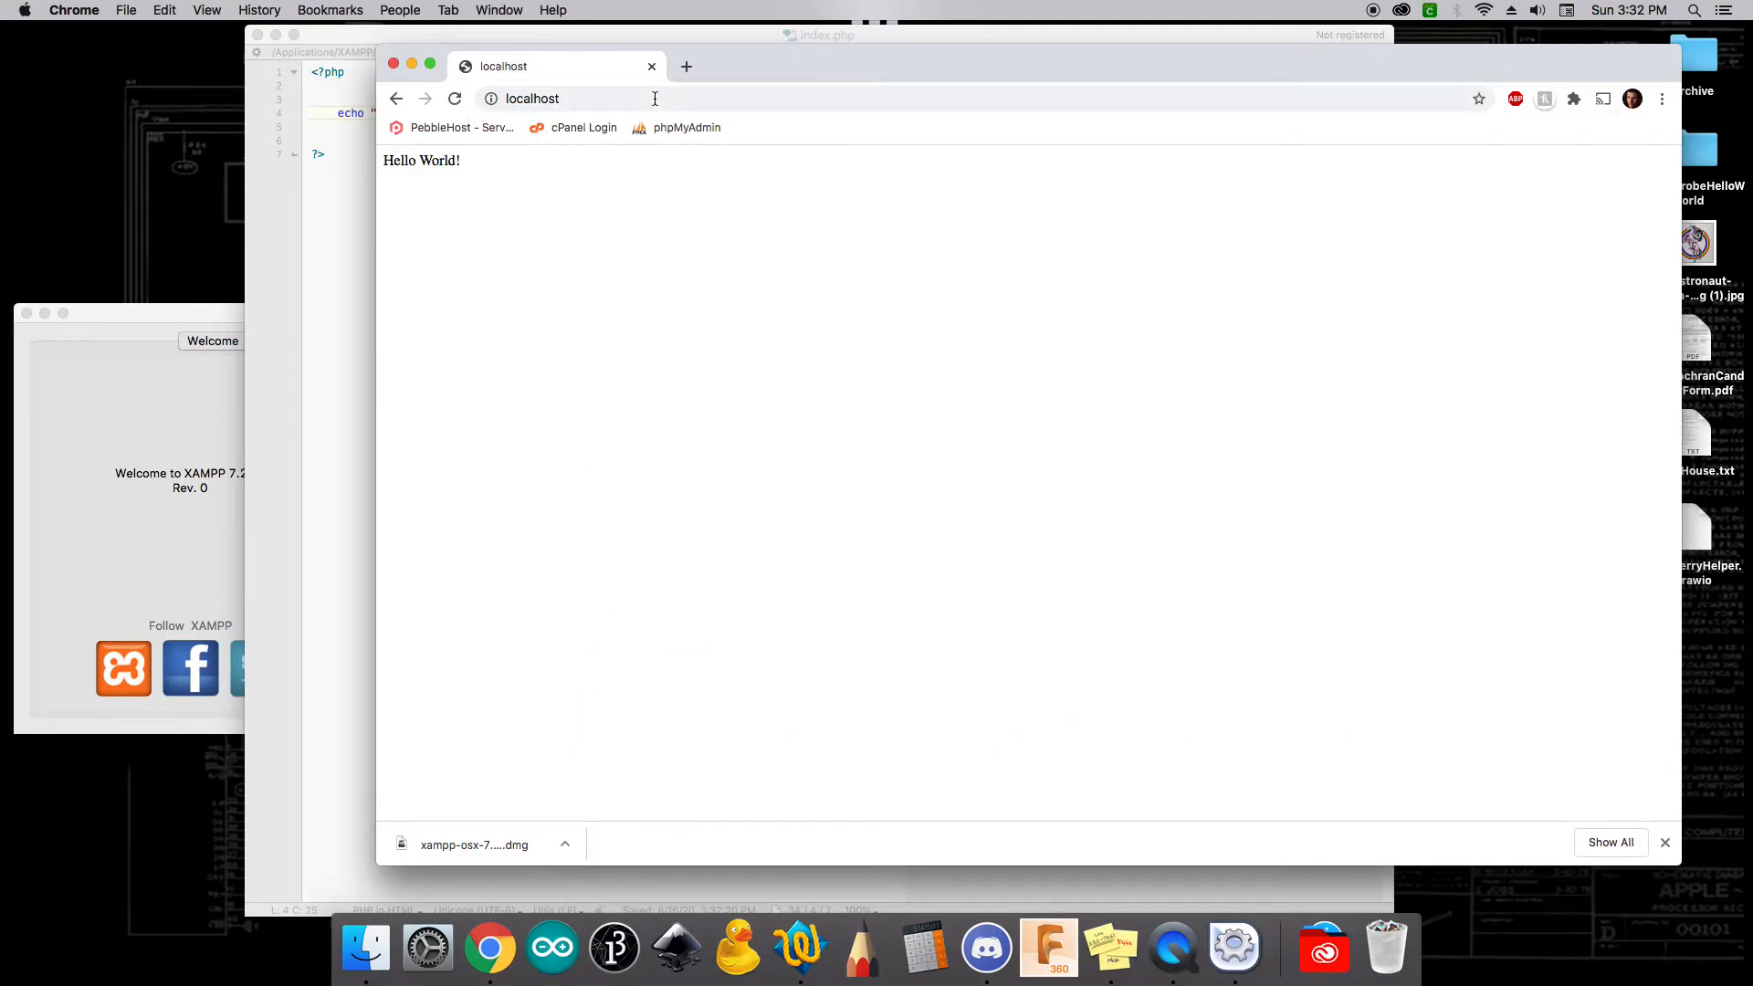
Examine the text and address of the localhost page and shift the Chrome window slightly.
click(442, 161)
triple_click(442, 161)
click(521, 176)
click(539, 99)
click(567, 266)
drag(764, 68, 743, 60)
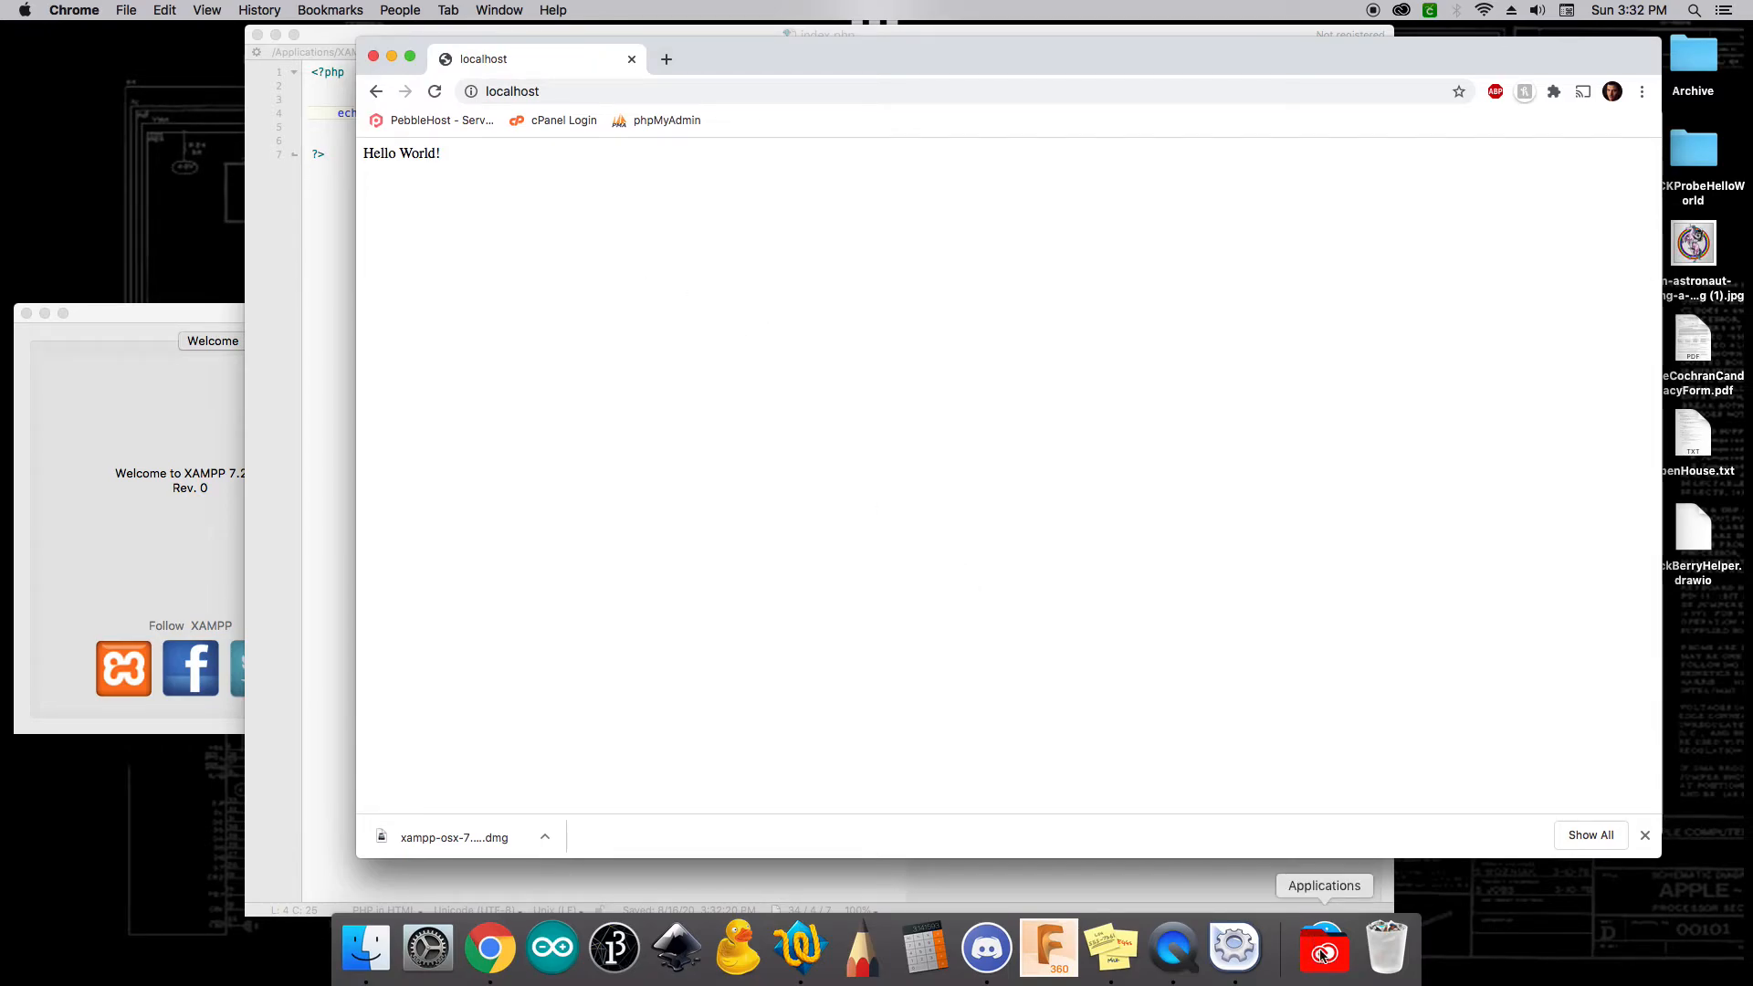
Copy the Mac's Wi-Fi IP address from the Network settings in System Preferences and close them.
click(427, 947)
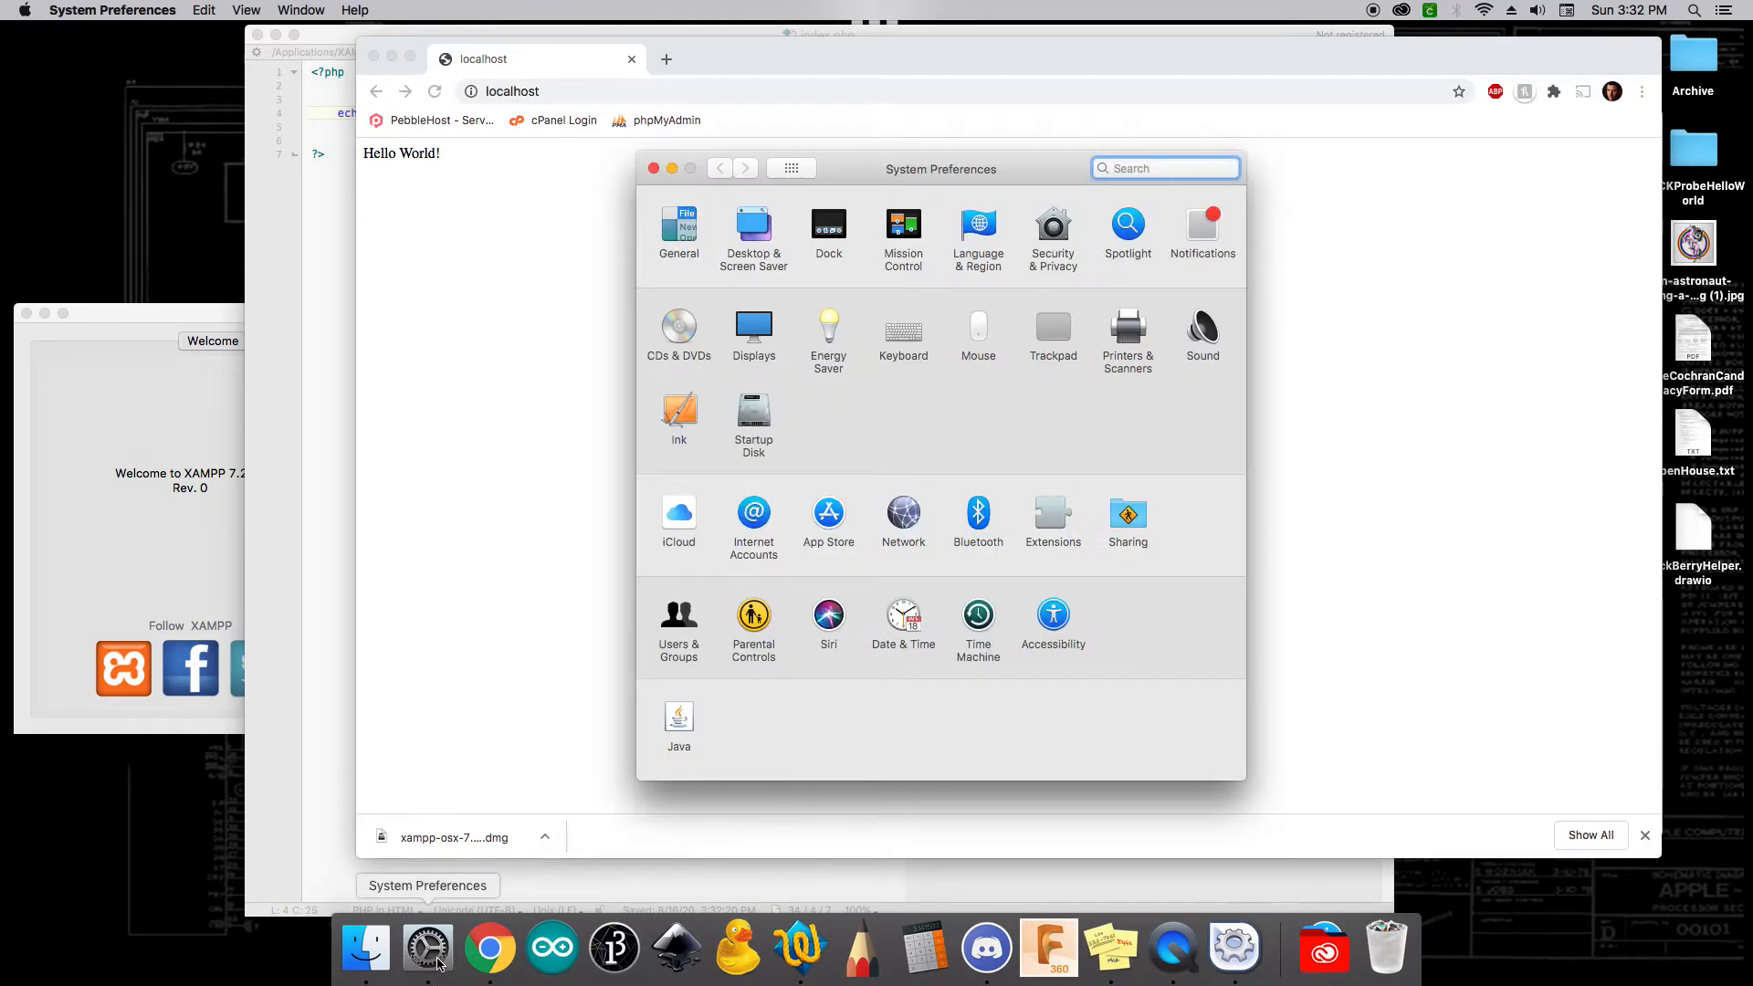
click(906, 511)
drag(1005, 298, 1064, 302)
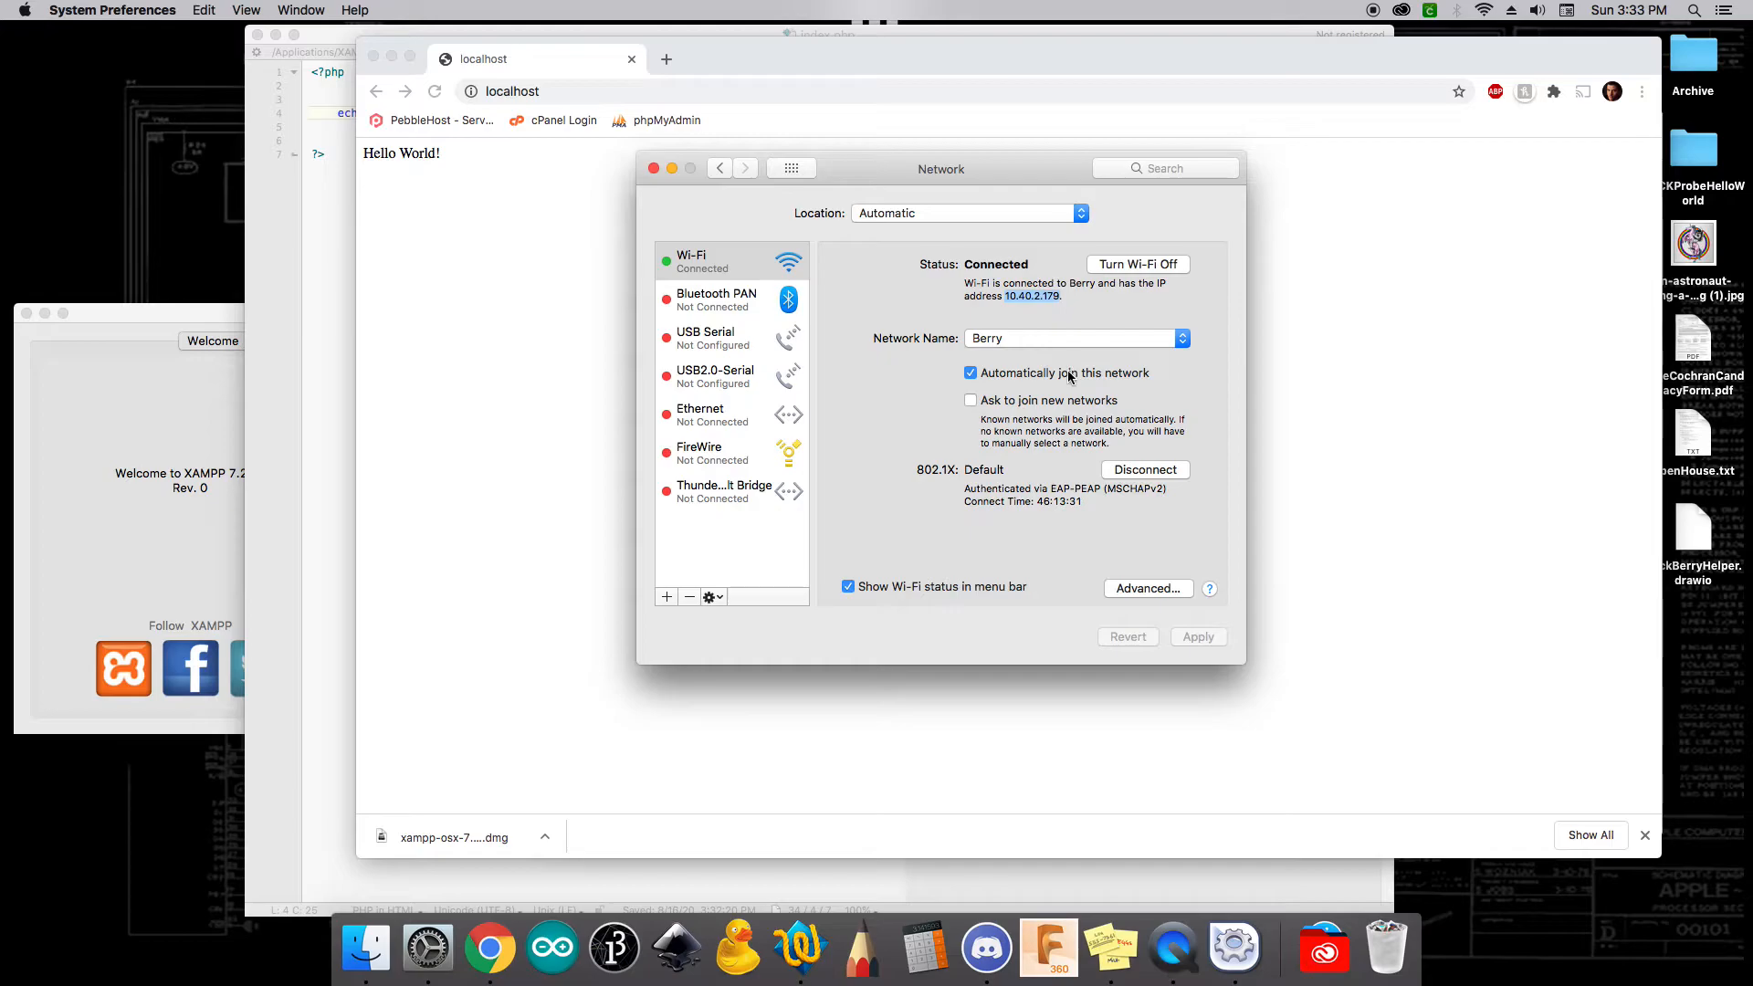
click(1007, 296)
drag(1007, 297, 1055, 317)
key(super+c)
click(653, 168)
Load the copied IP address 10.40.2.179 in a new Chrome tab.
click(666, 58)
key(super+v)
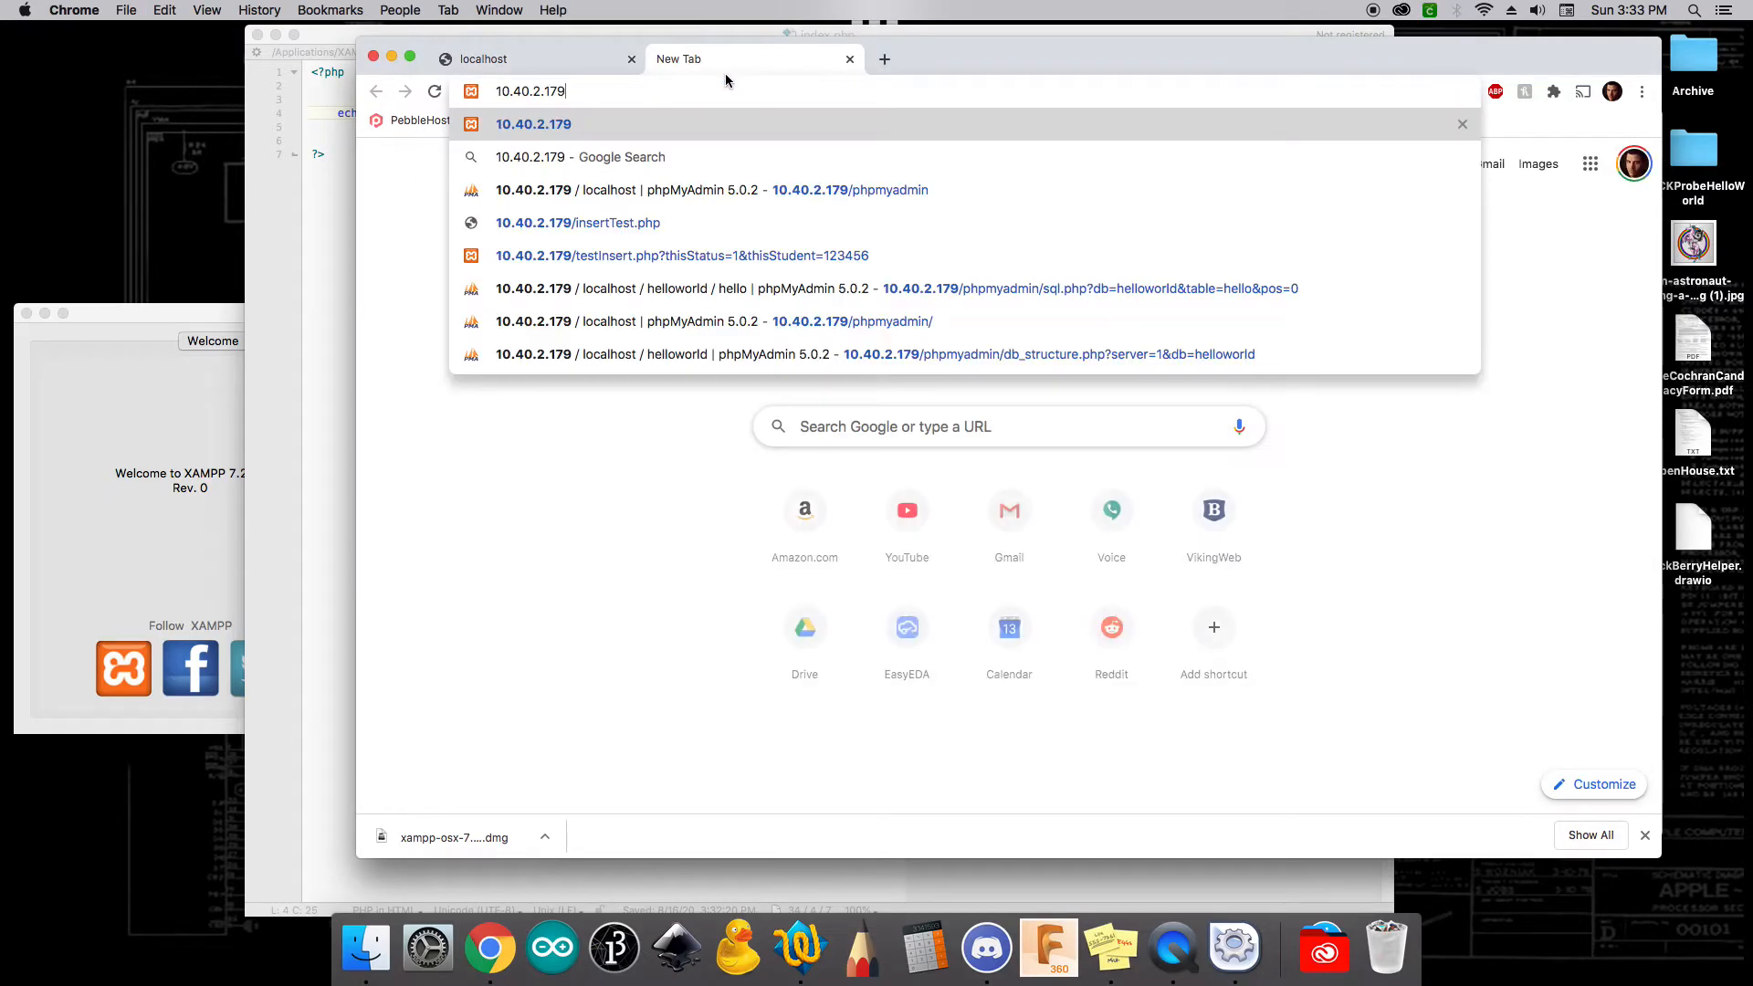
key(Return)
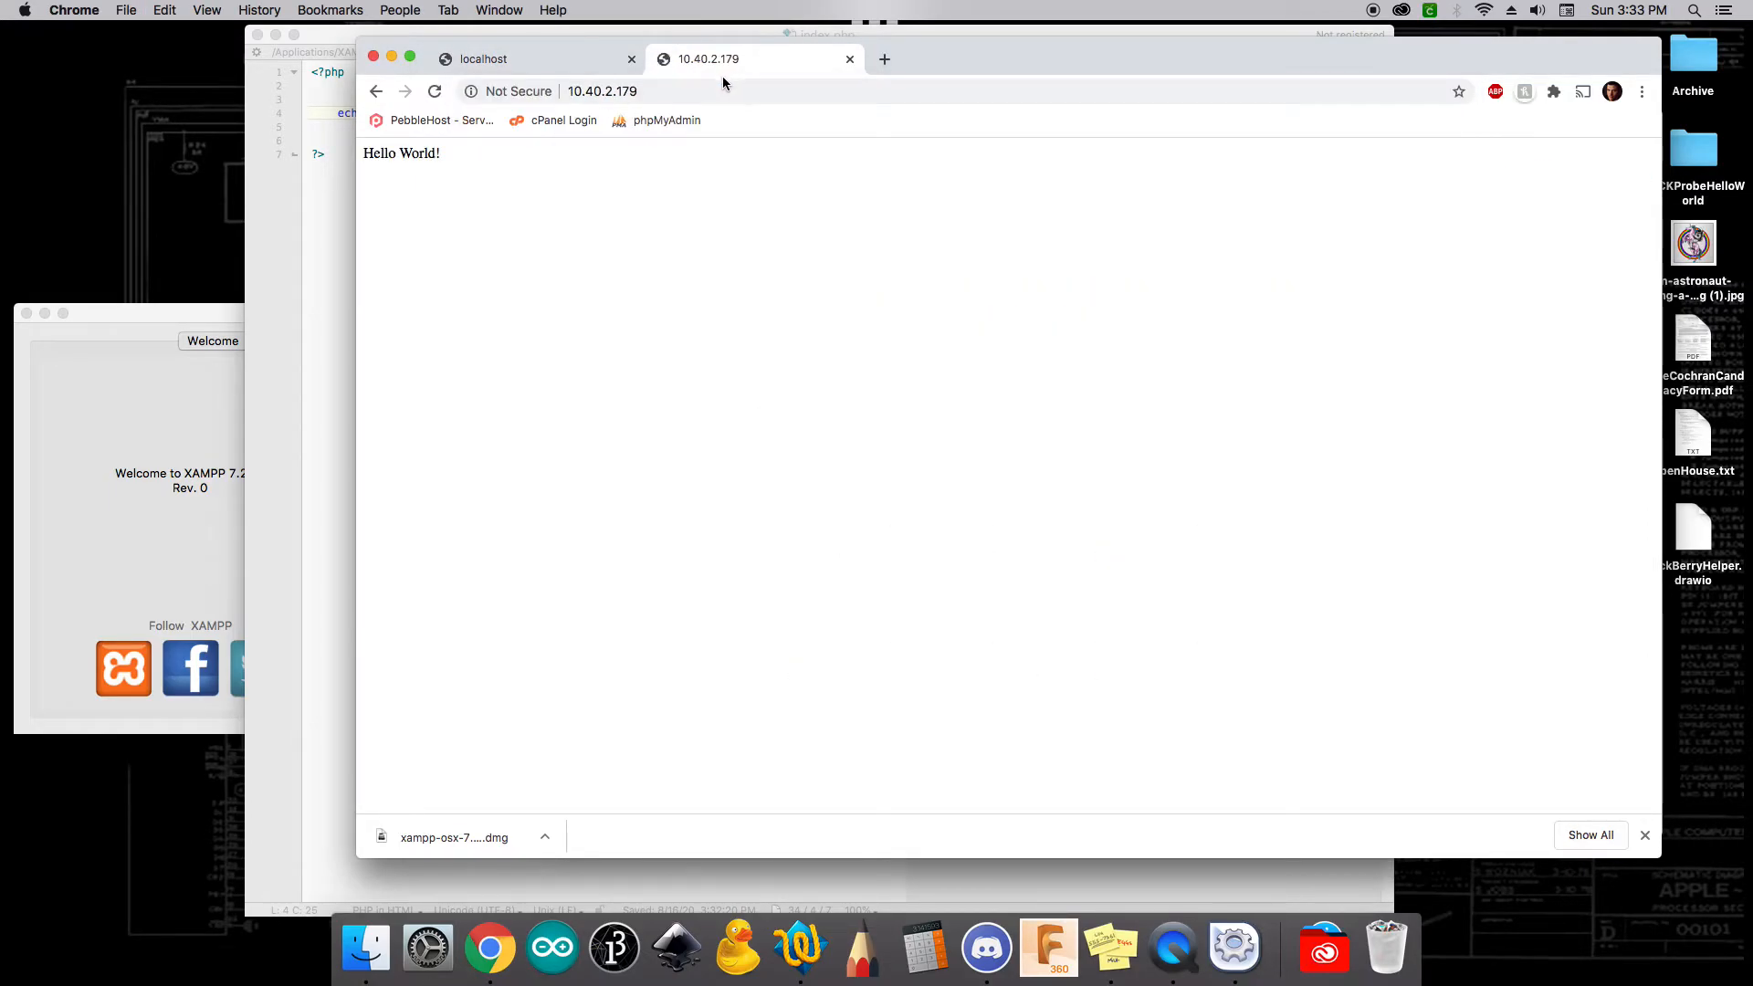
Examine the page served at the IP address, comparing its text with the address used.
triple_click(413, 153)
click(496, 155)
triple_click(404, 153)
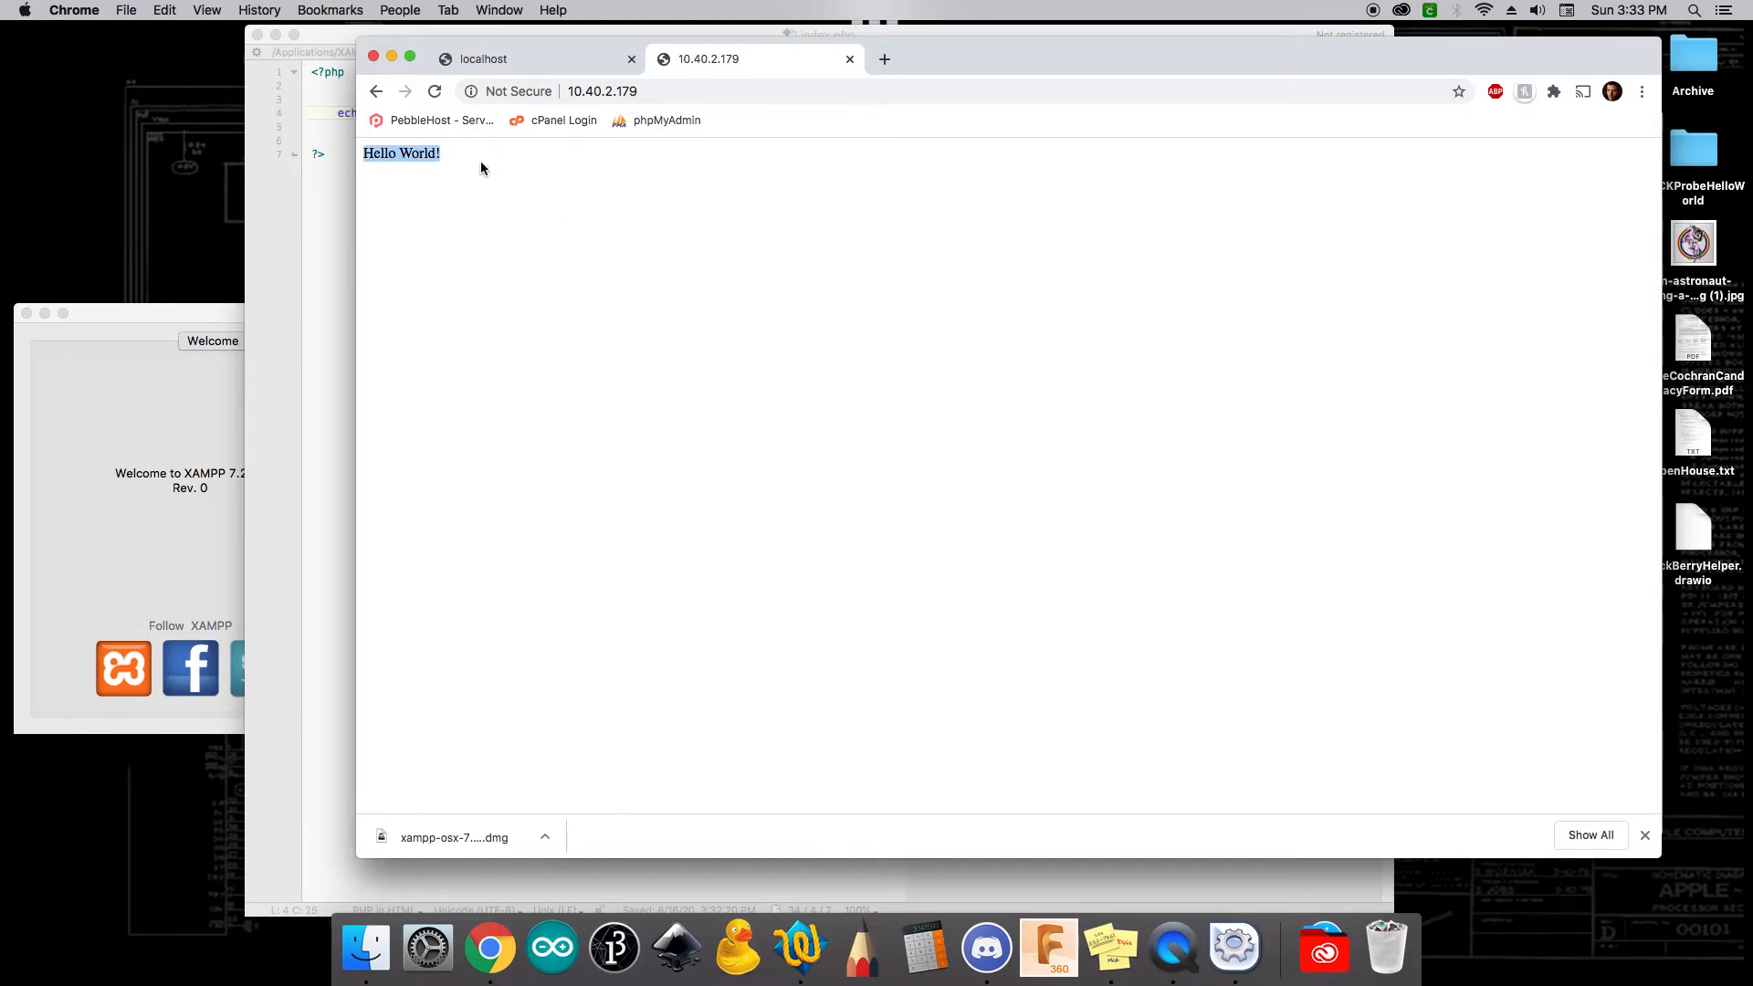
click(482, 166)
click(627, 90)
click(657, 91)
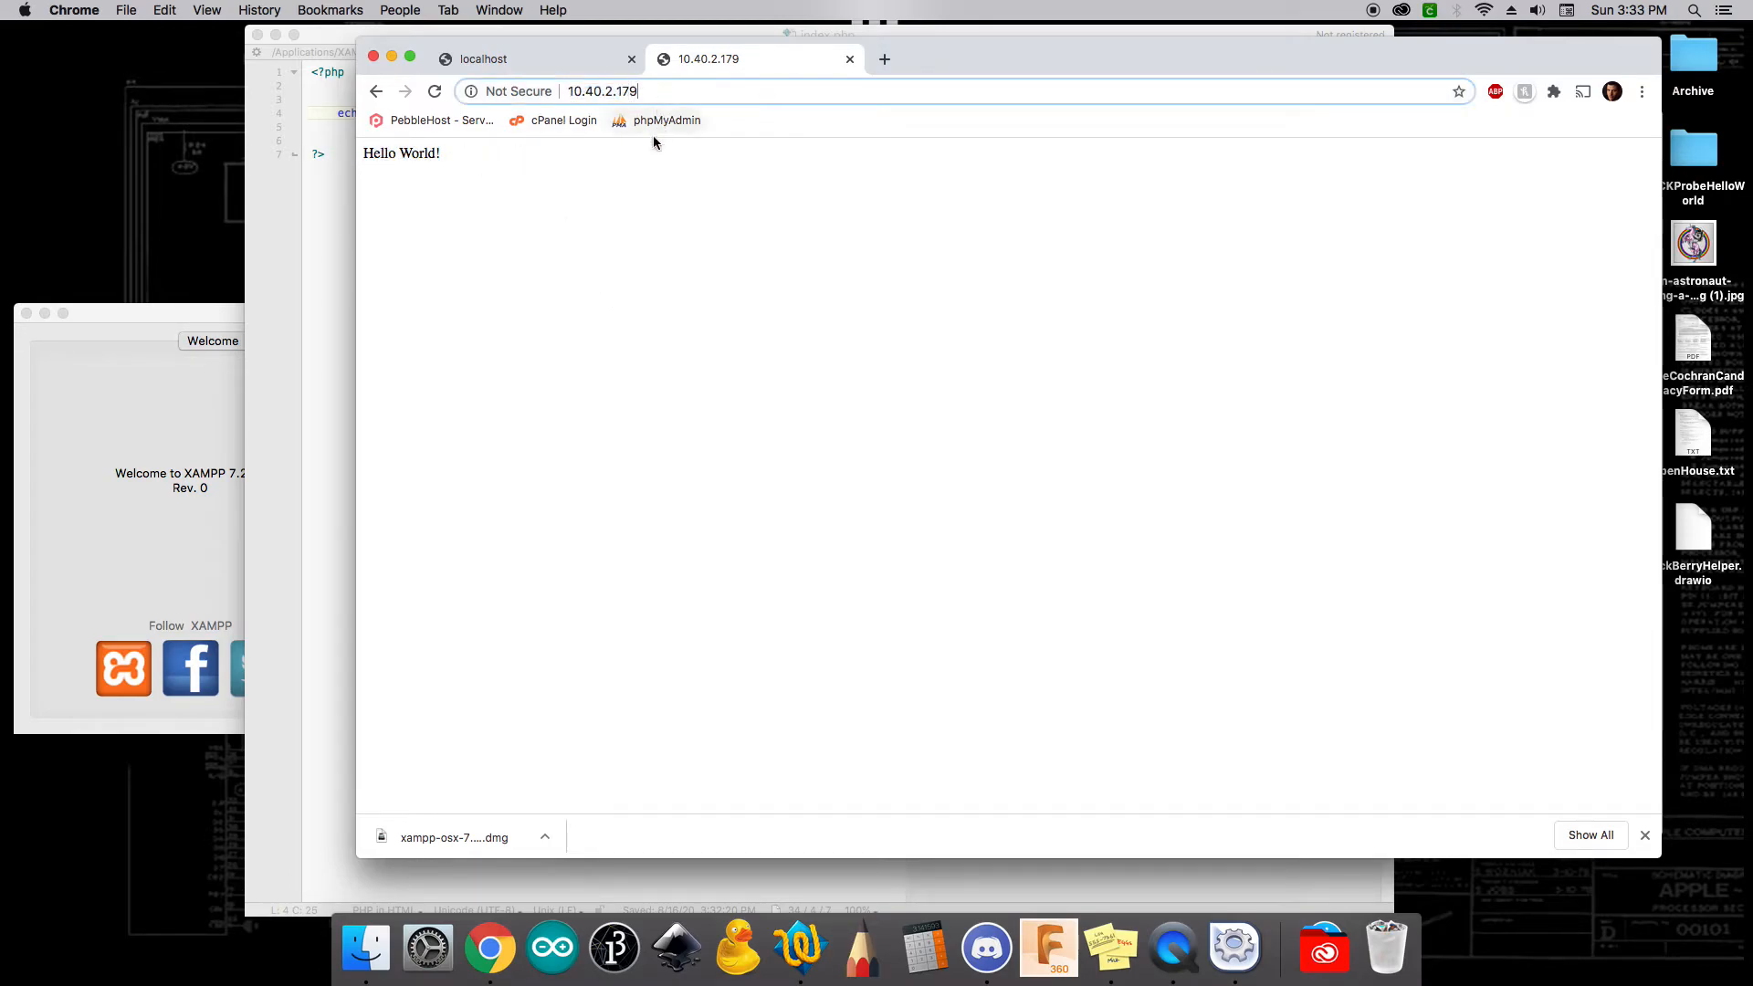
drag(375, 153, 490, 161)
click(488, 157)
click(393, 151)
drag(365, 153, 508, 170)
click(516, 183)
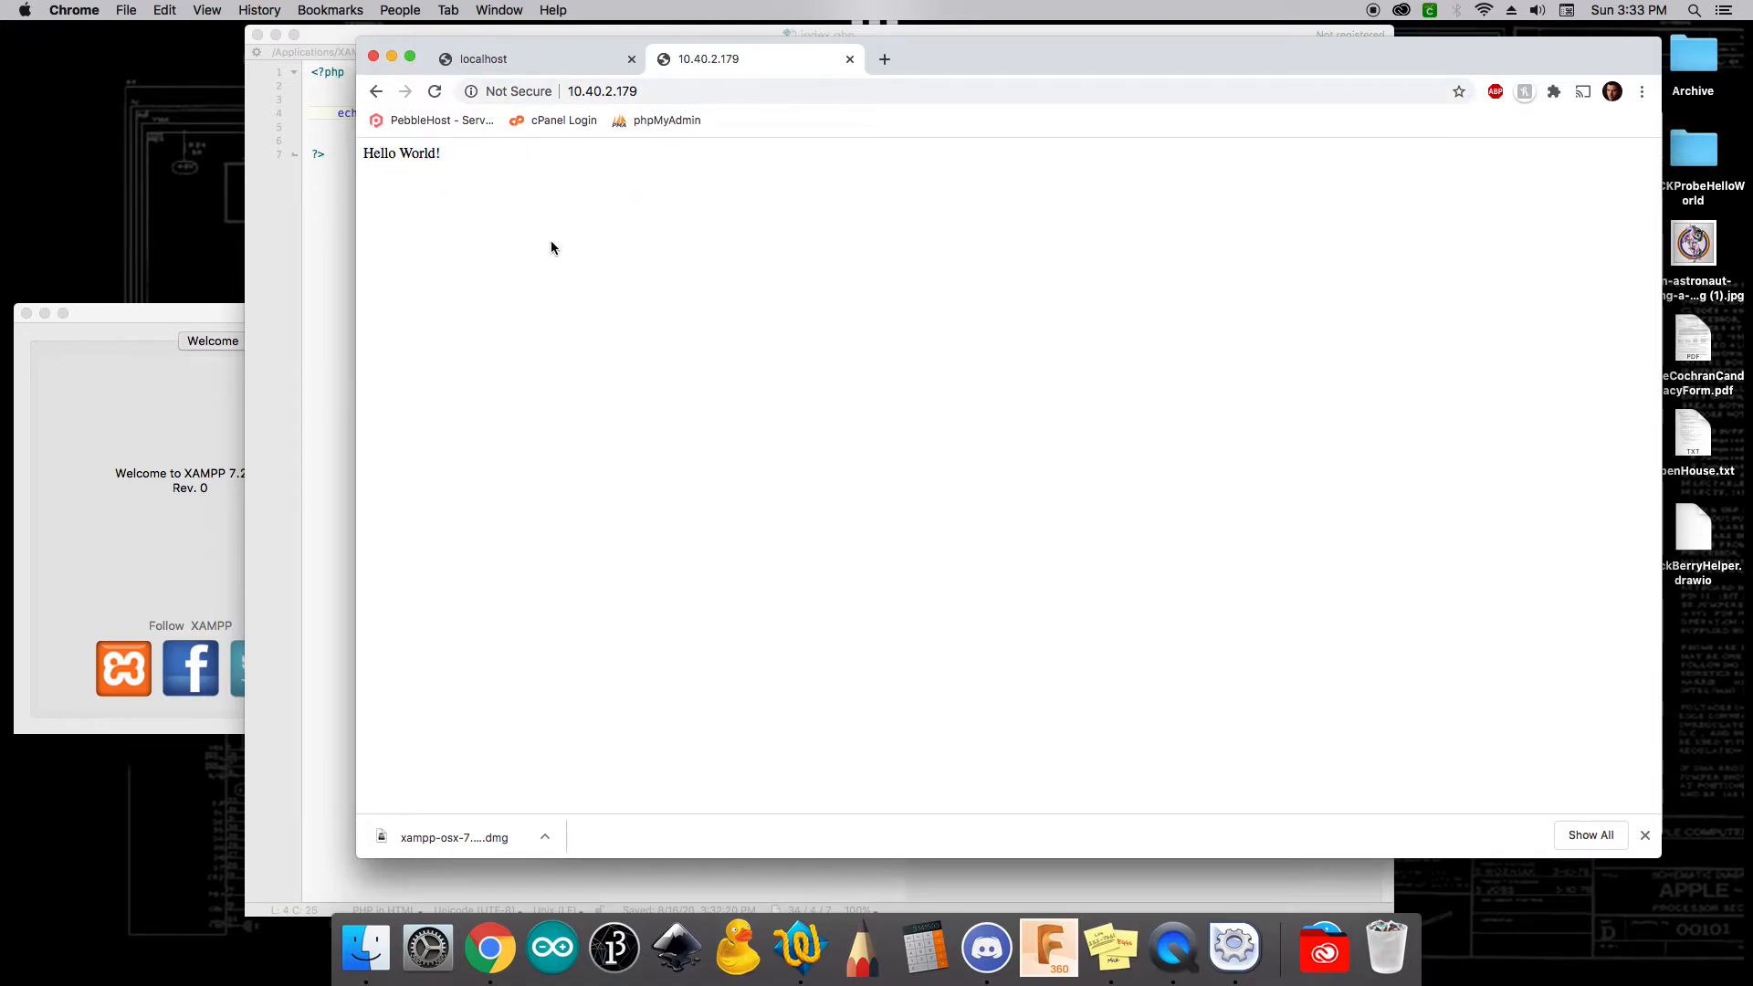
drag(365, 154, 470, 162)
click(469, 162)
click(614, 91)
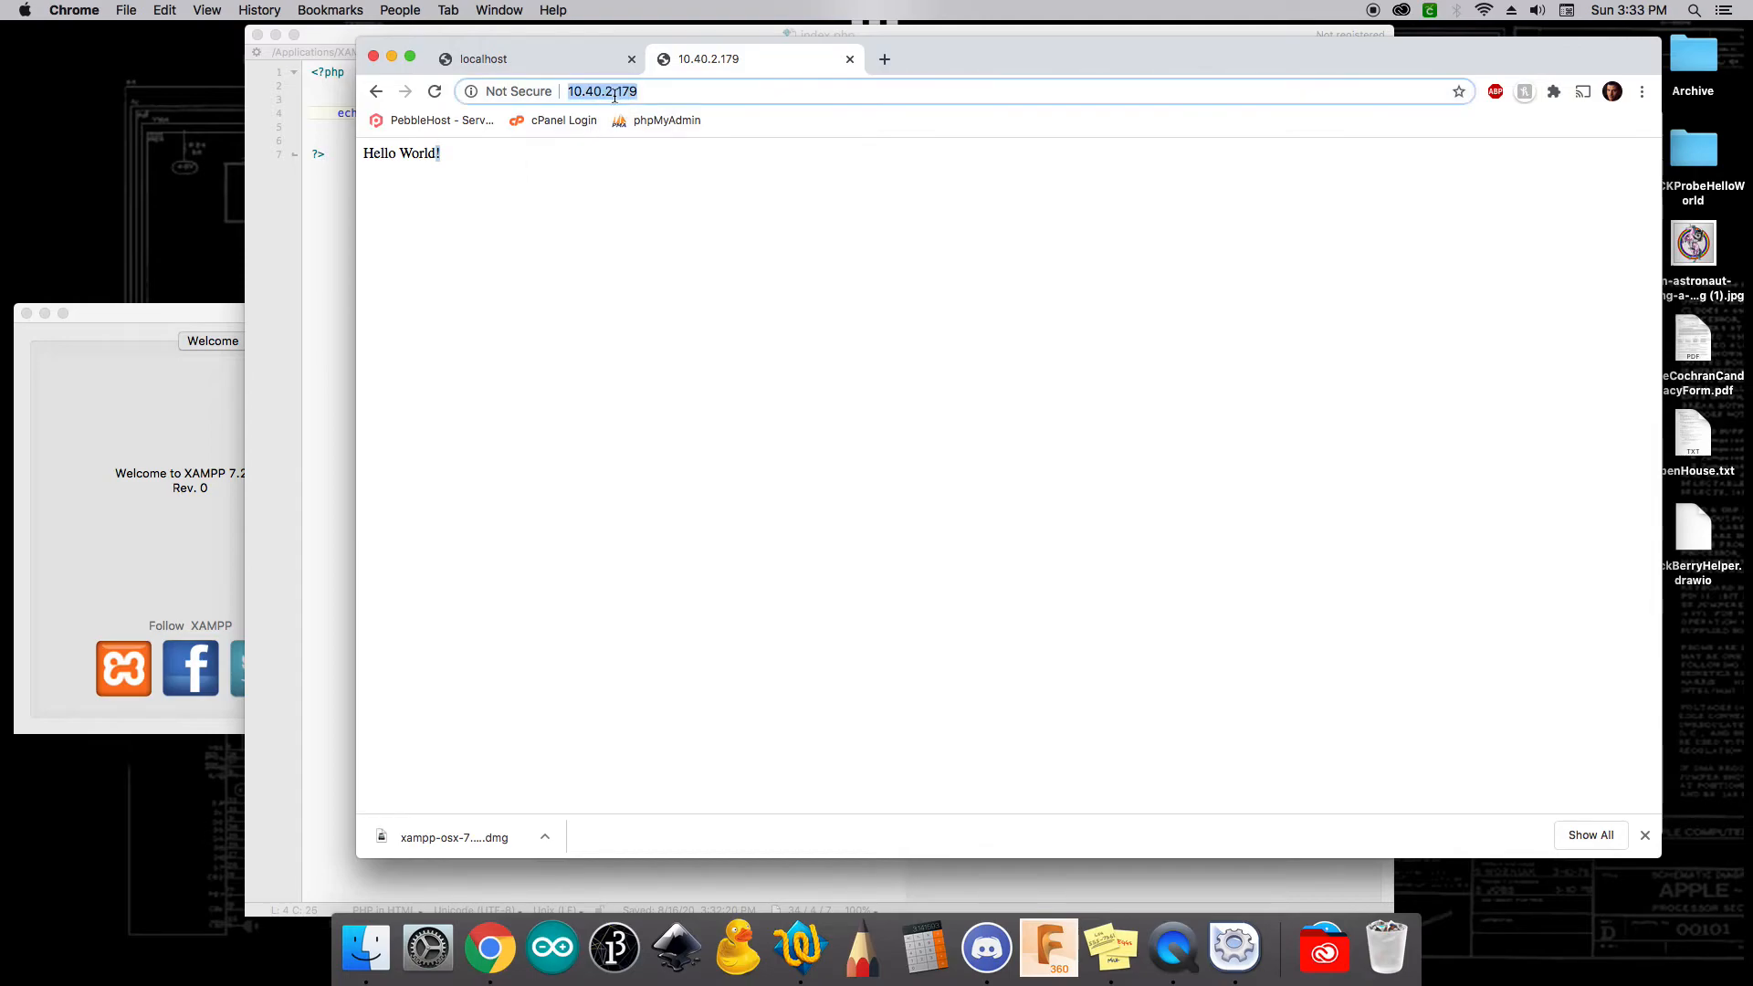
click(544, 165)
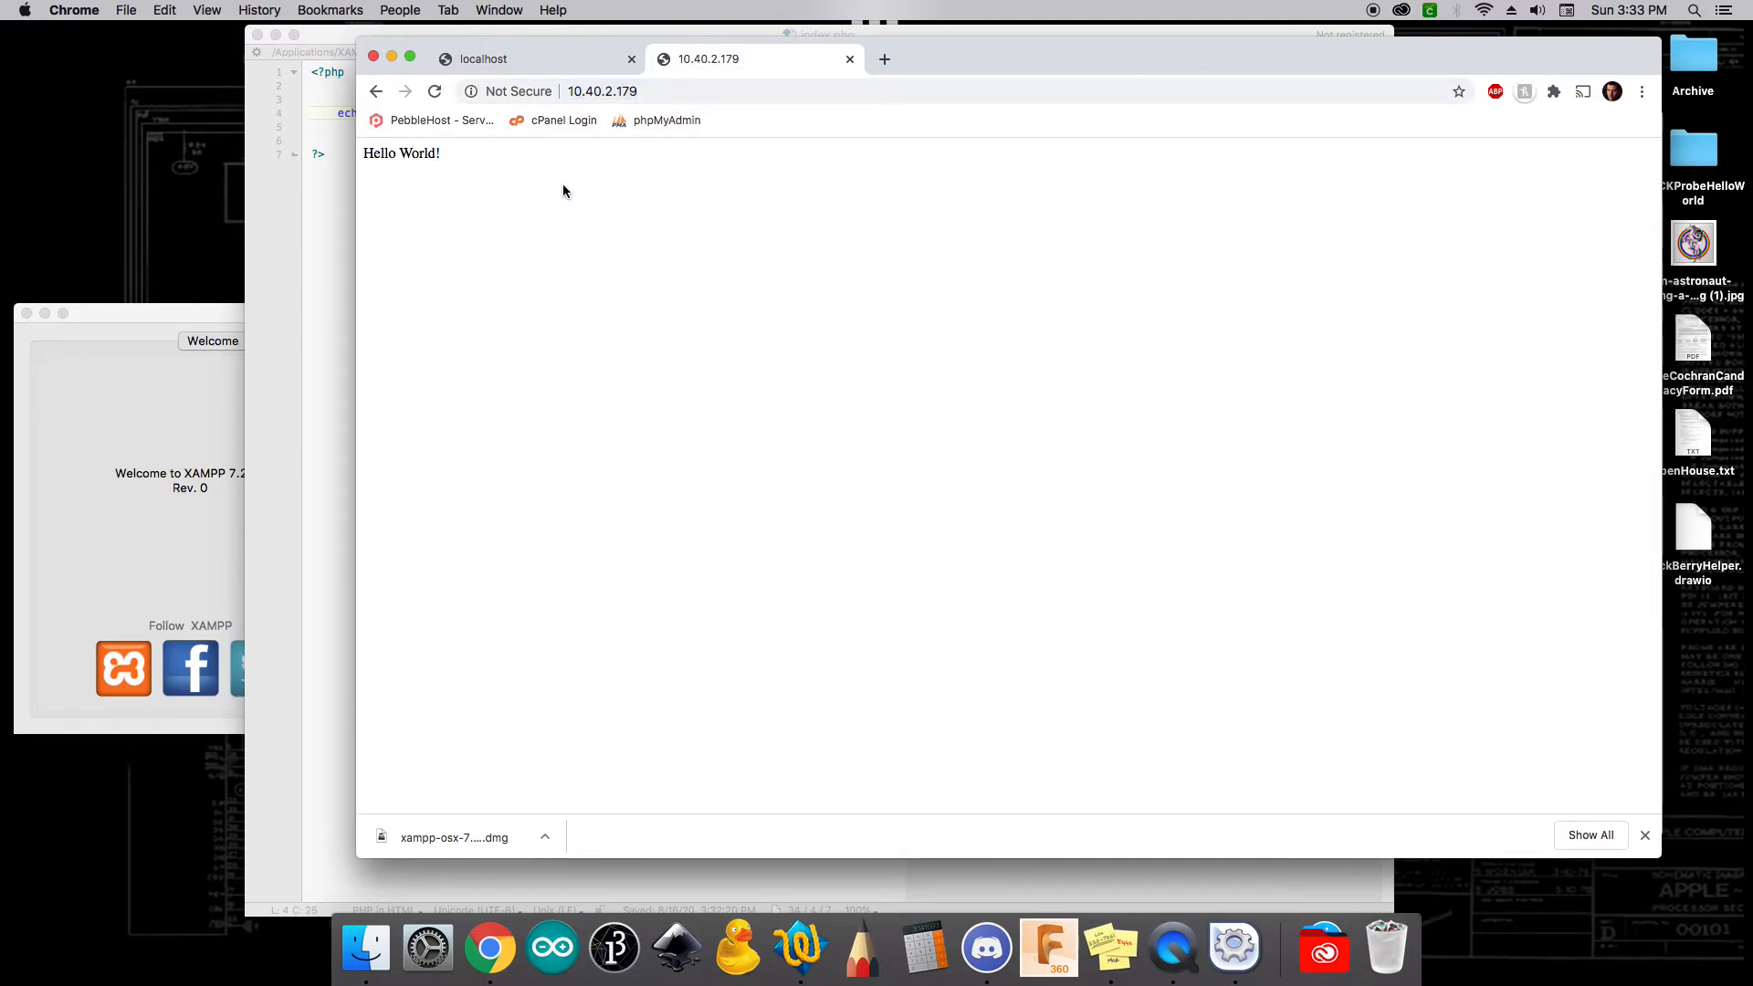
triple_click(500, 162)
click(559, 173)
Search Google for ifconfig in a new tab and look through the image results.
click(883, 59)
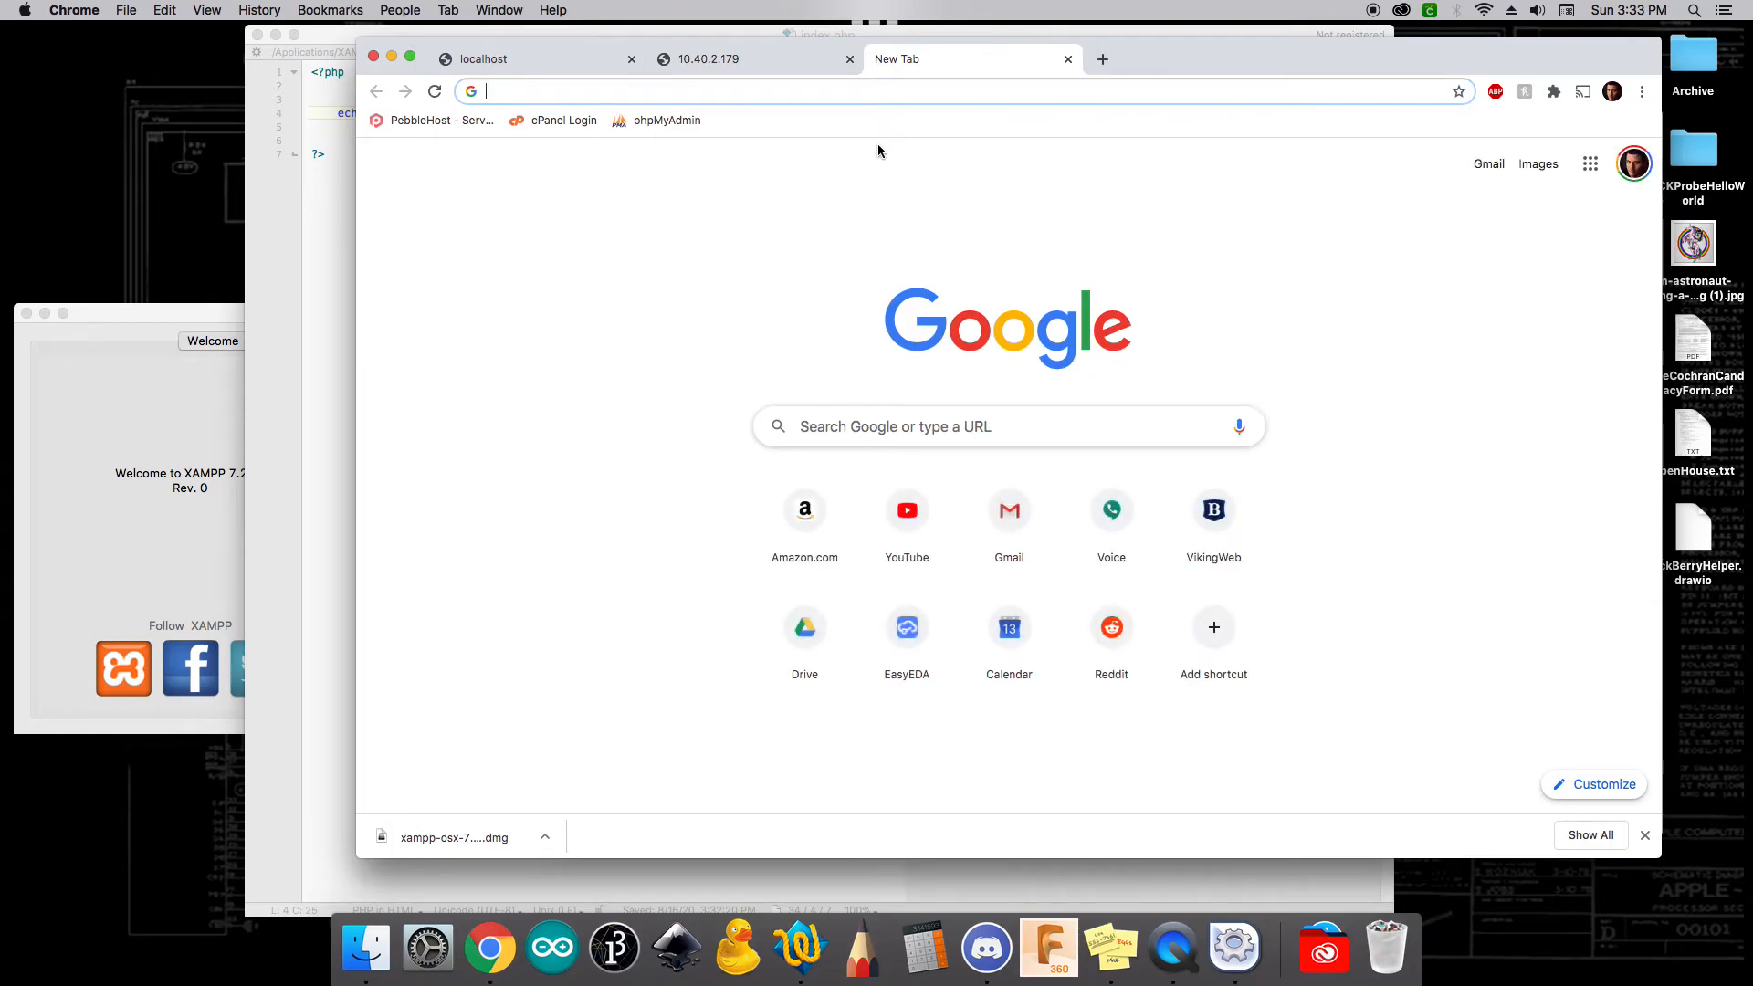
text(ifconfig)
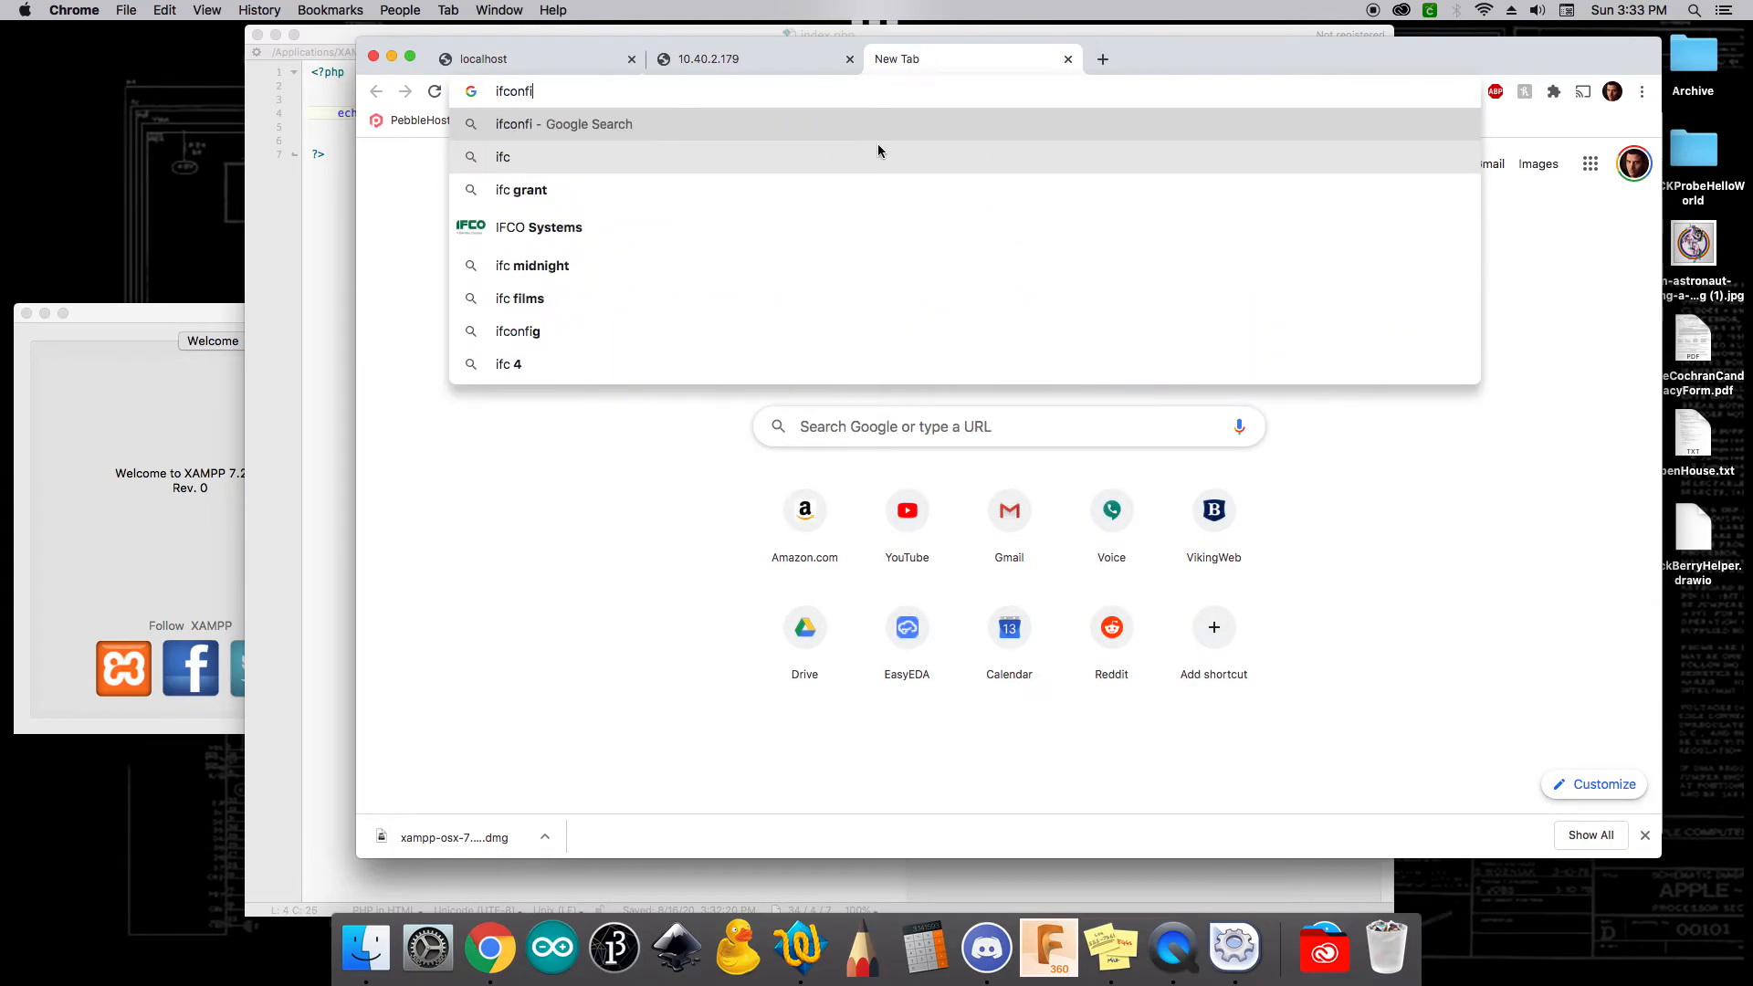
key(Return)
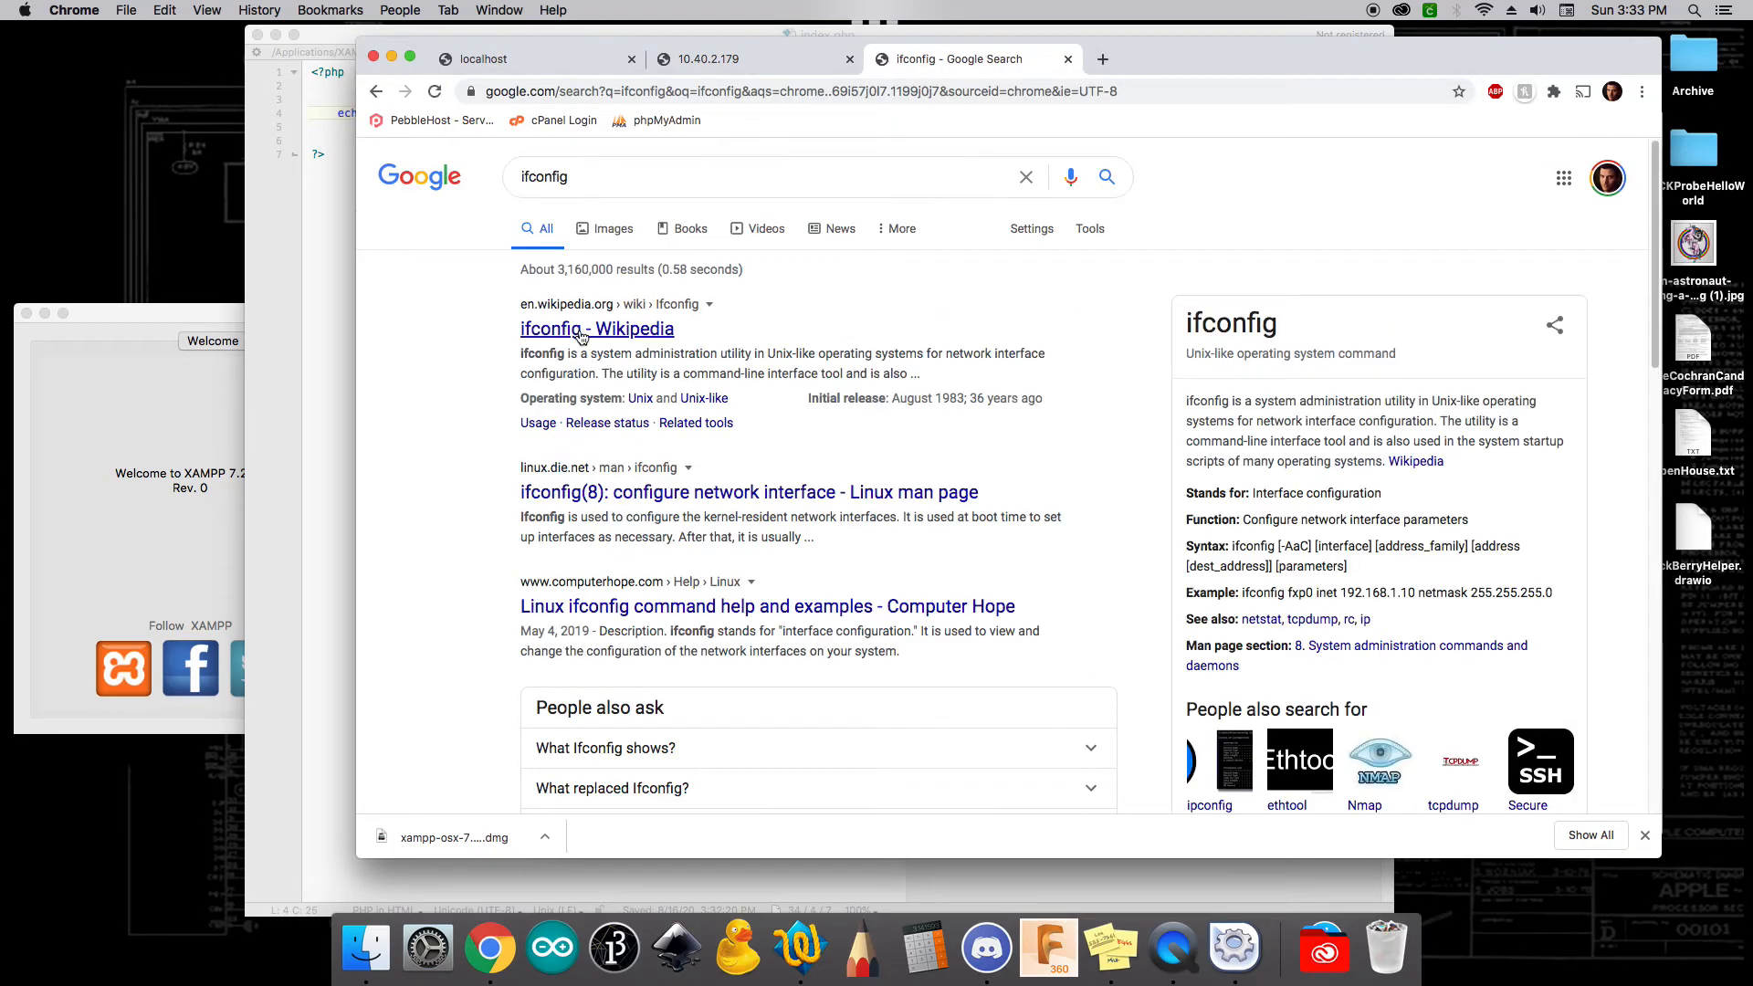
click(614, 228)
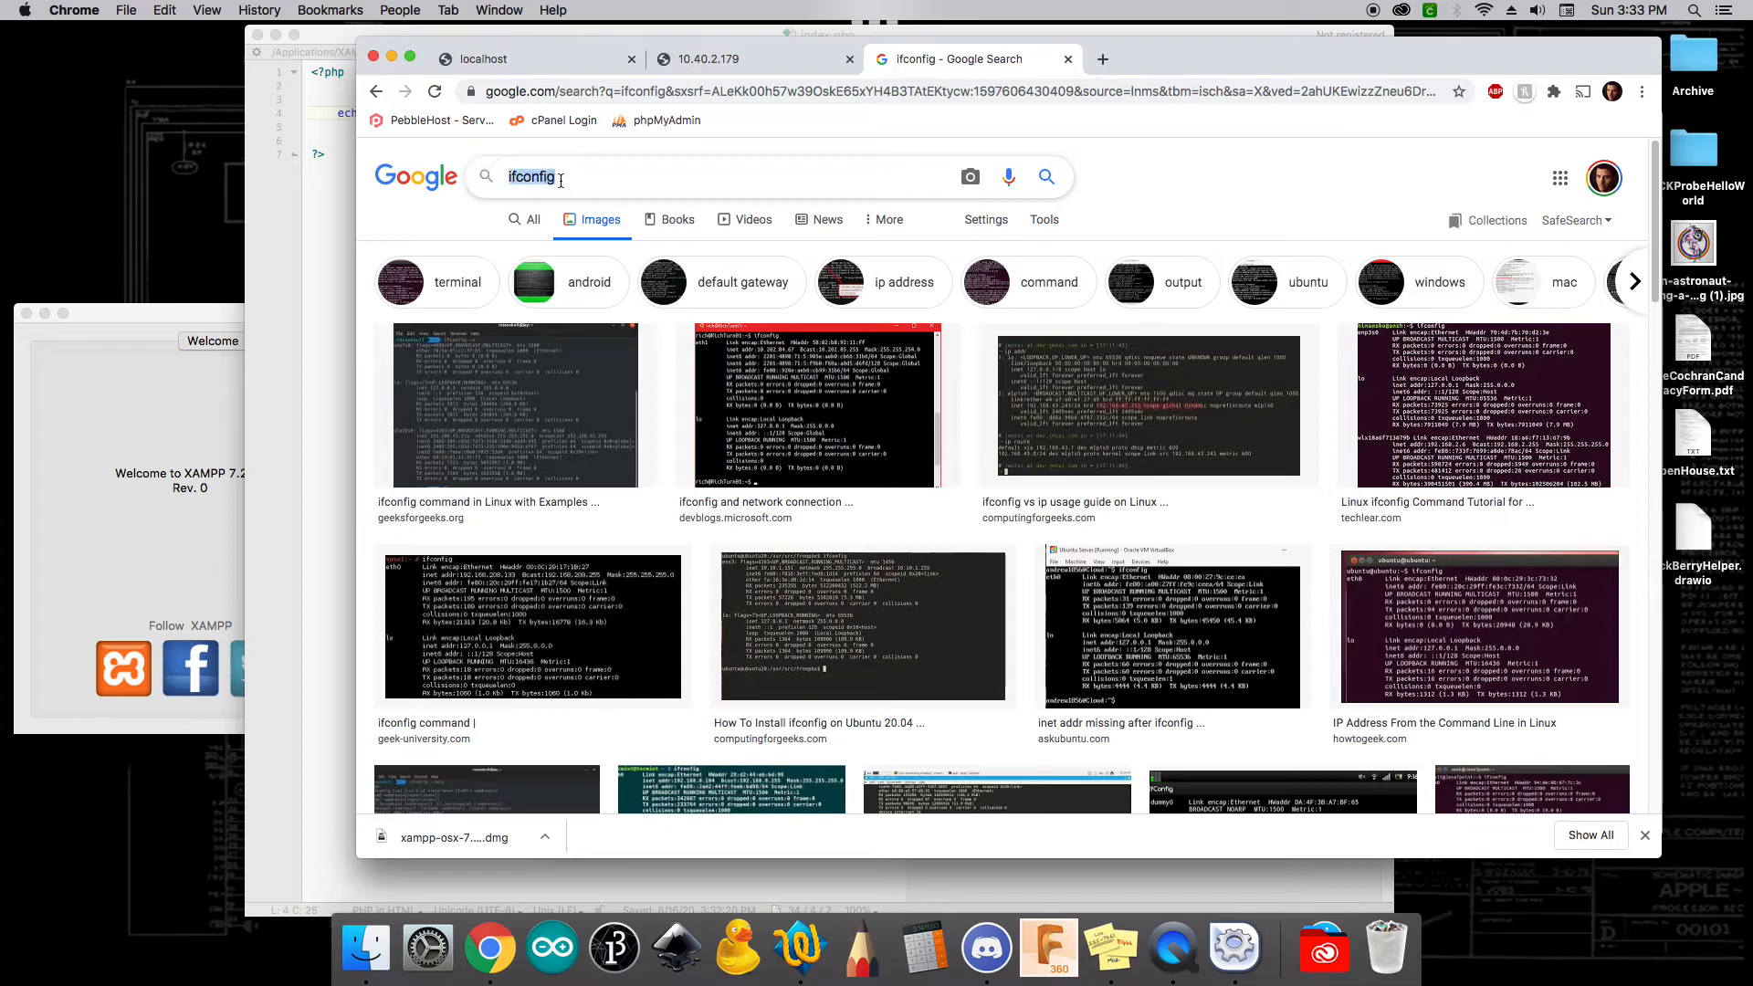
scroll(582, 203, down, 4)
scroll(582, 203, down, 5)
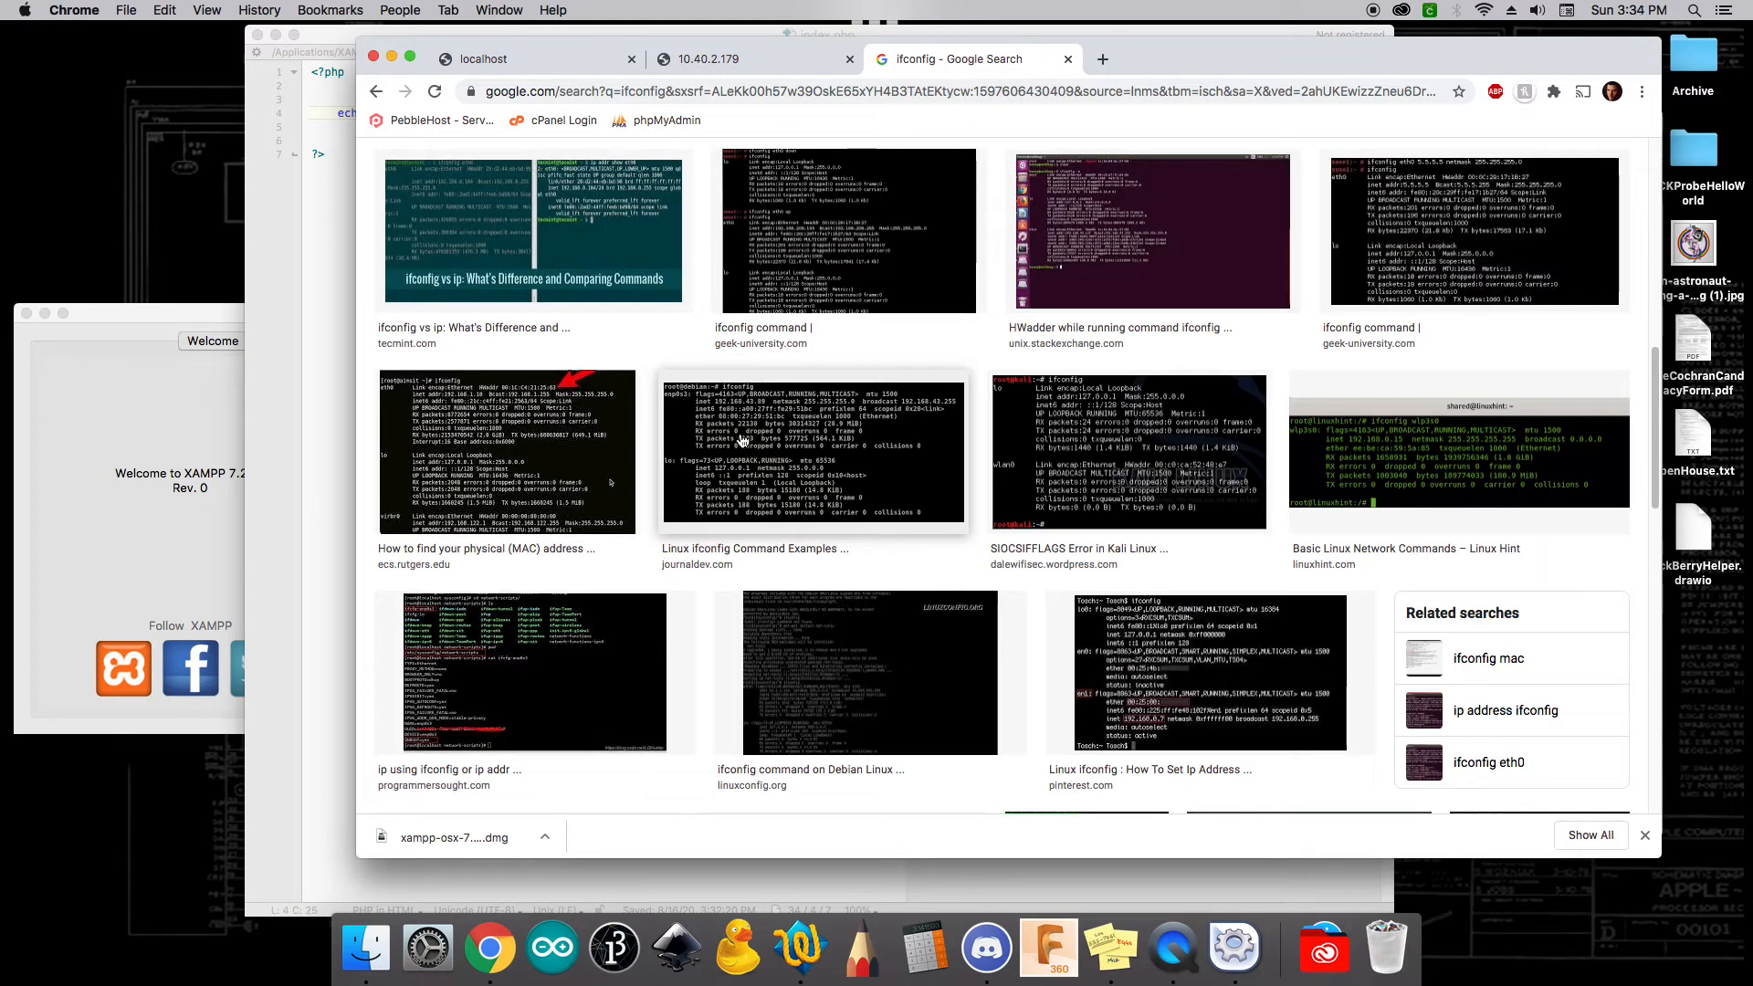
Close the ifconfig search tab and return to the localhost page, highlighting its text.
key(Tab)
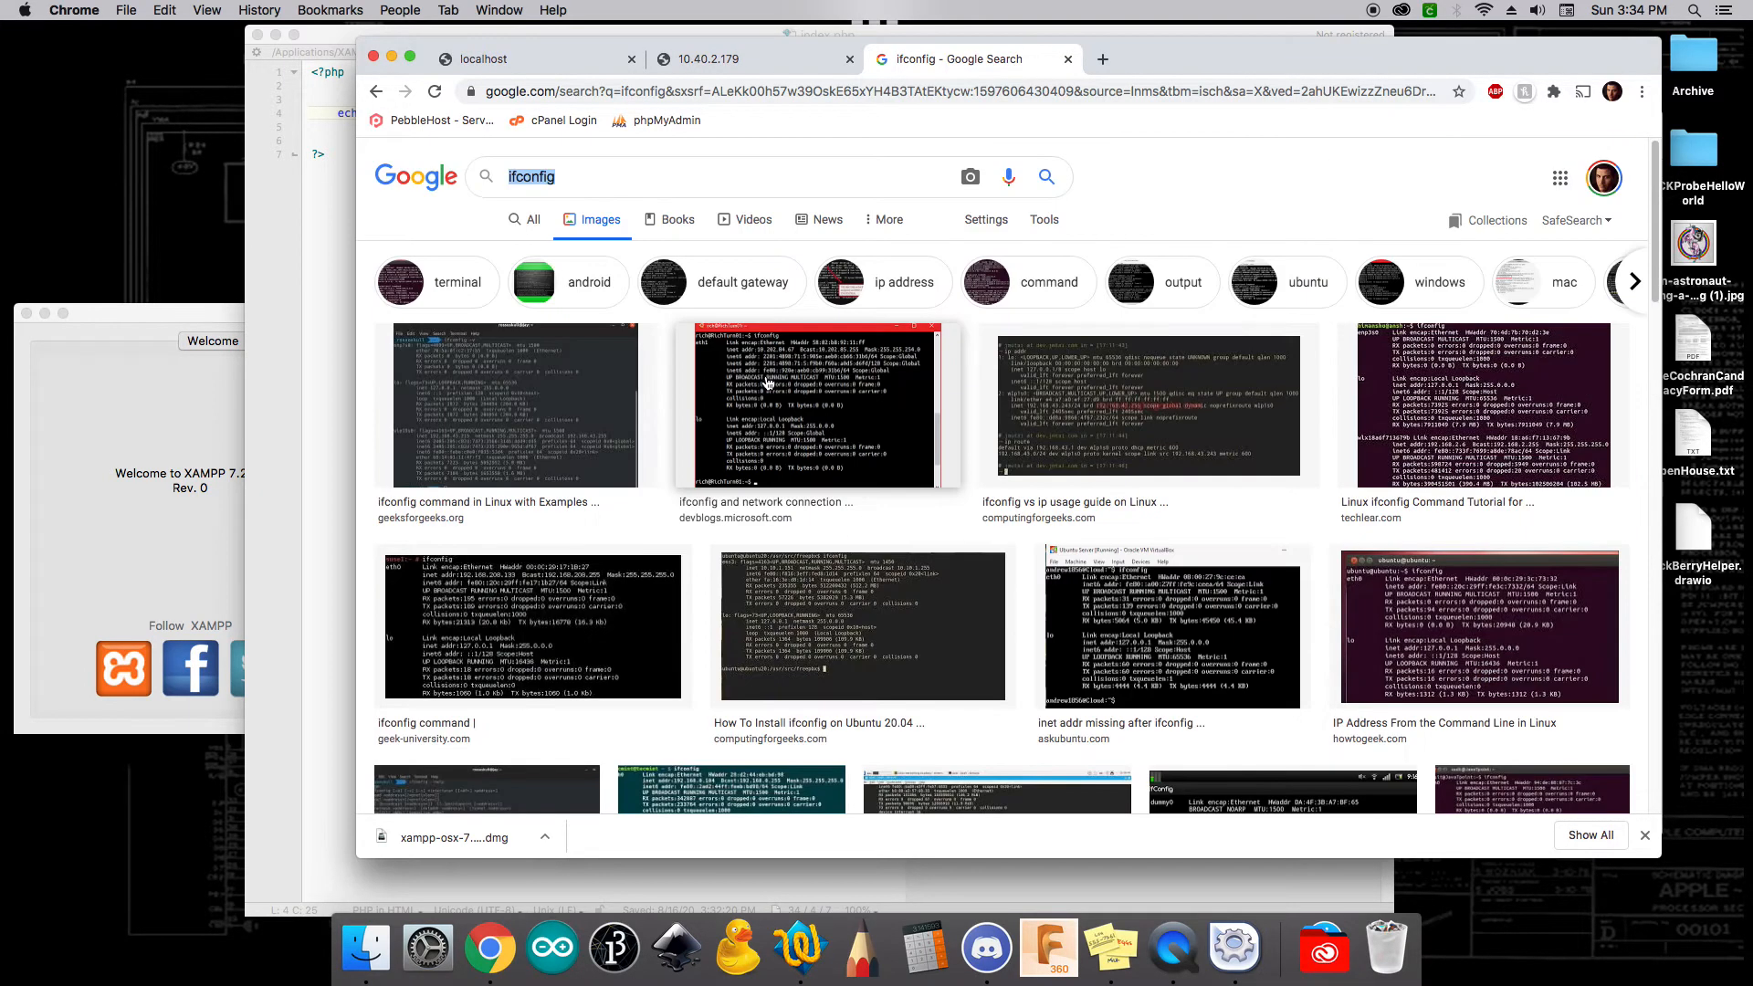
click(1068, 59)
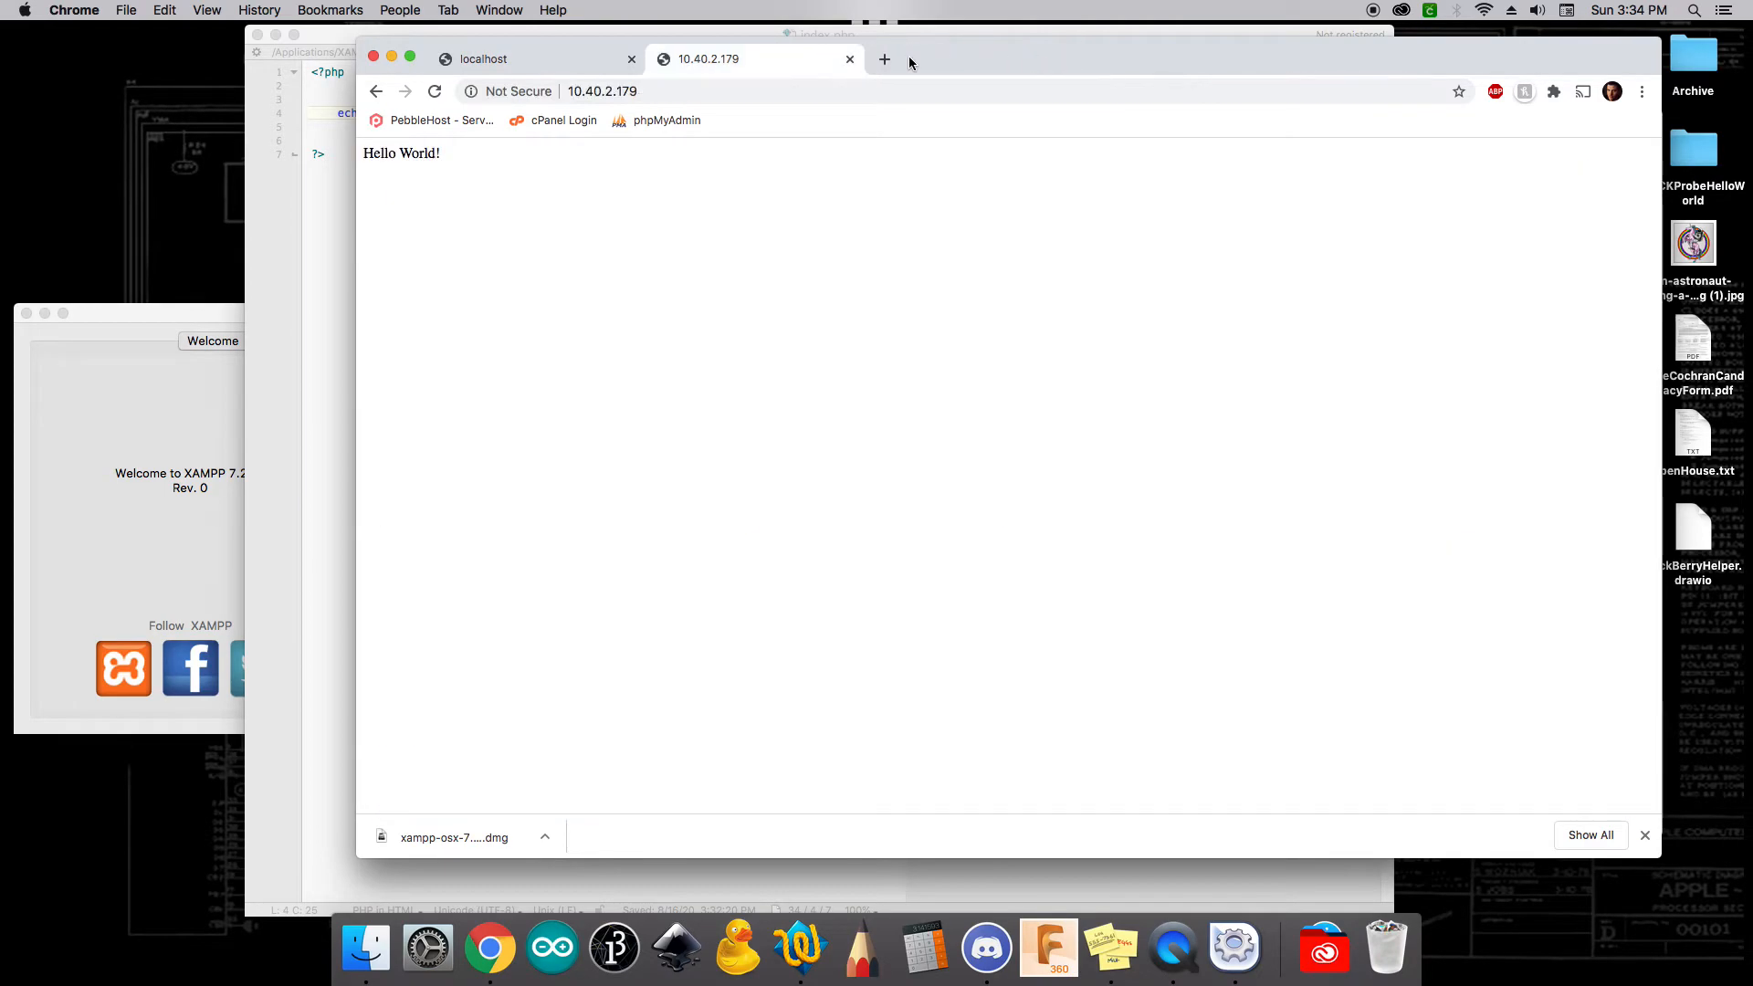
click(548, 56)
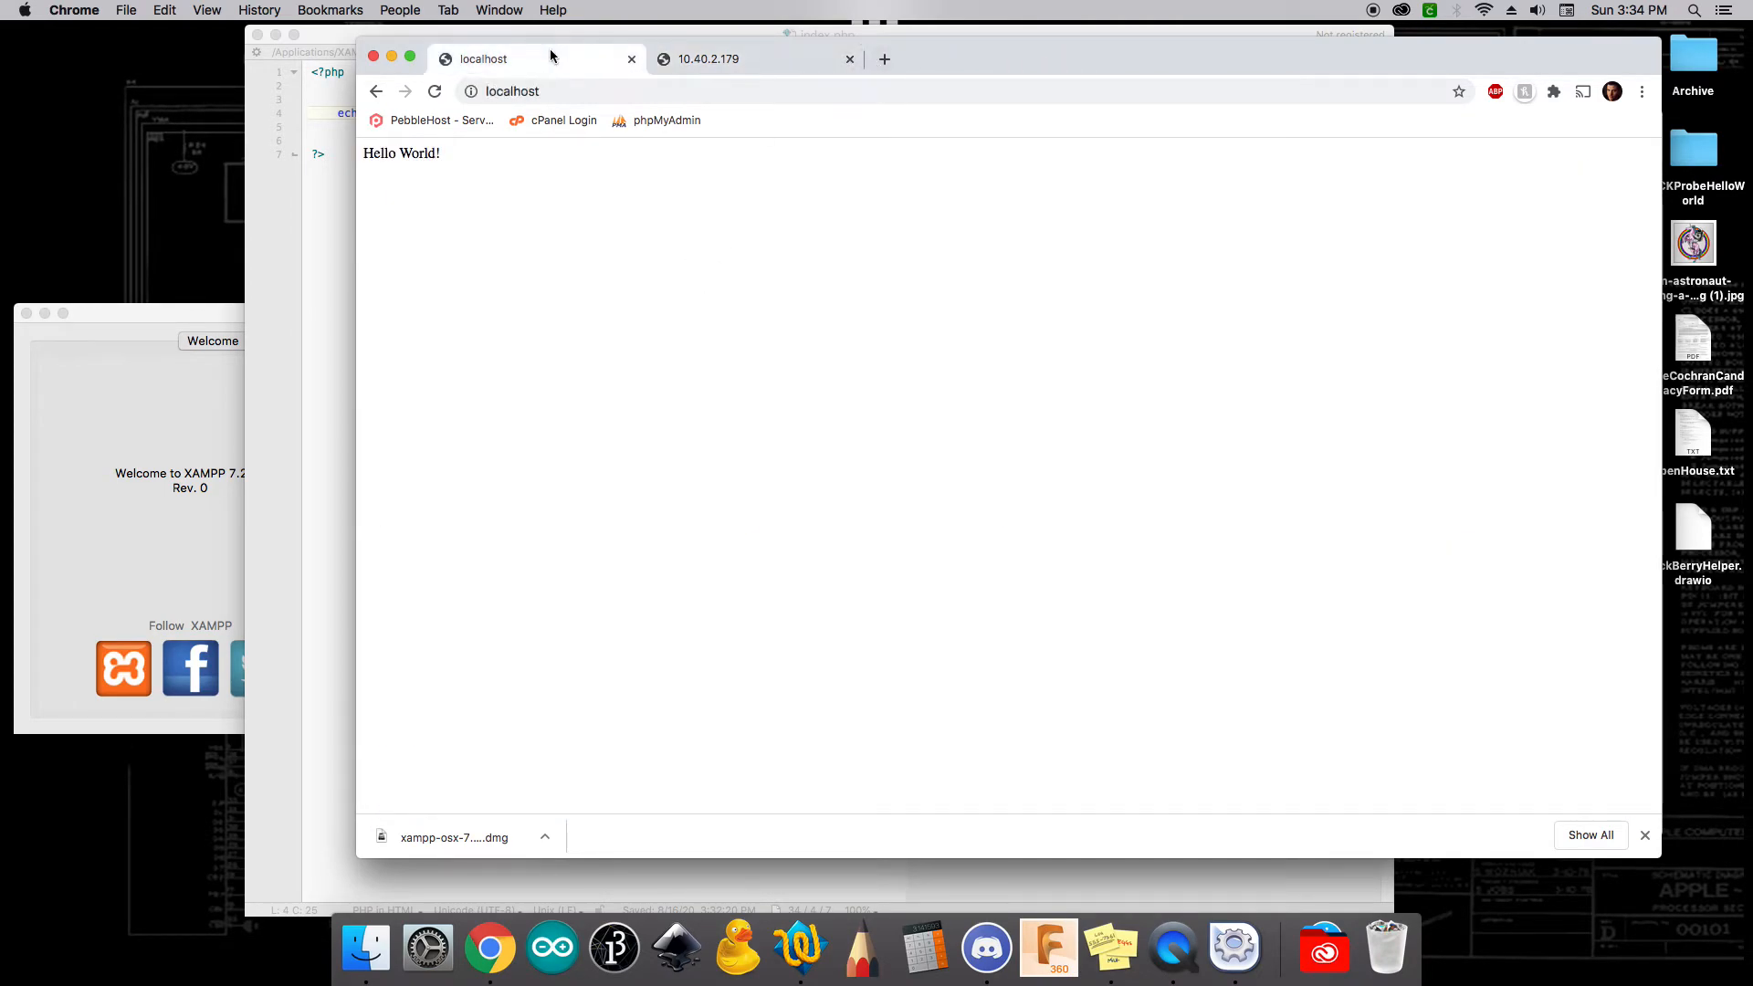
drag(464, 162, 363, 208)
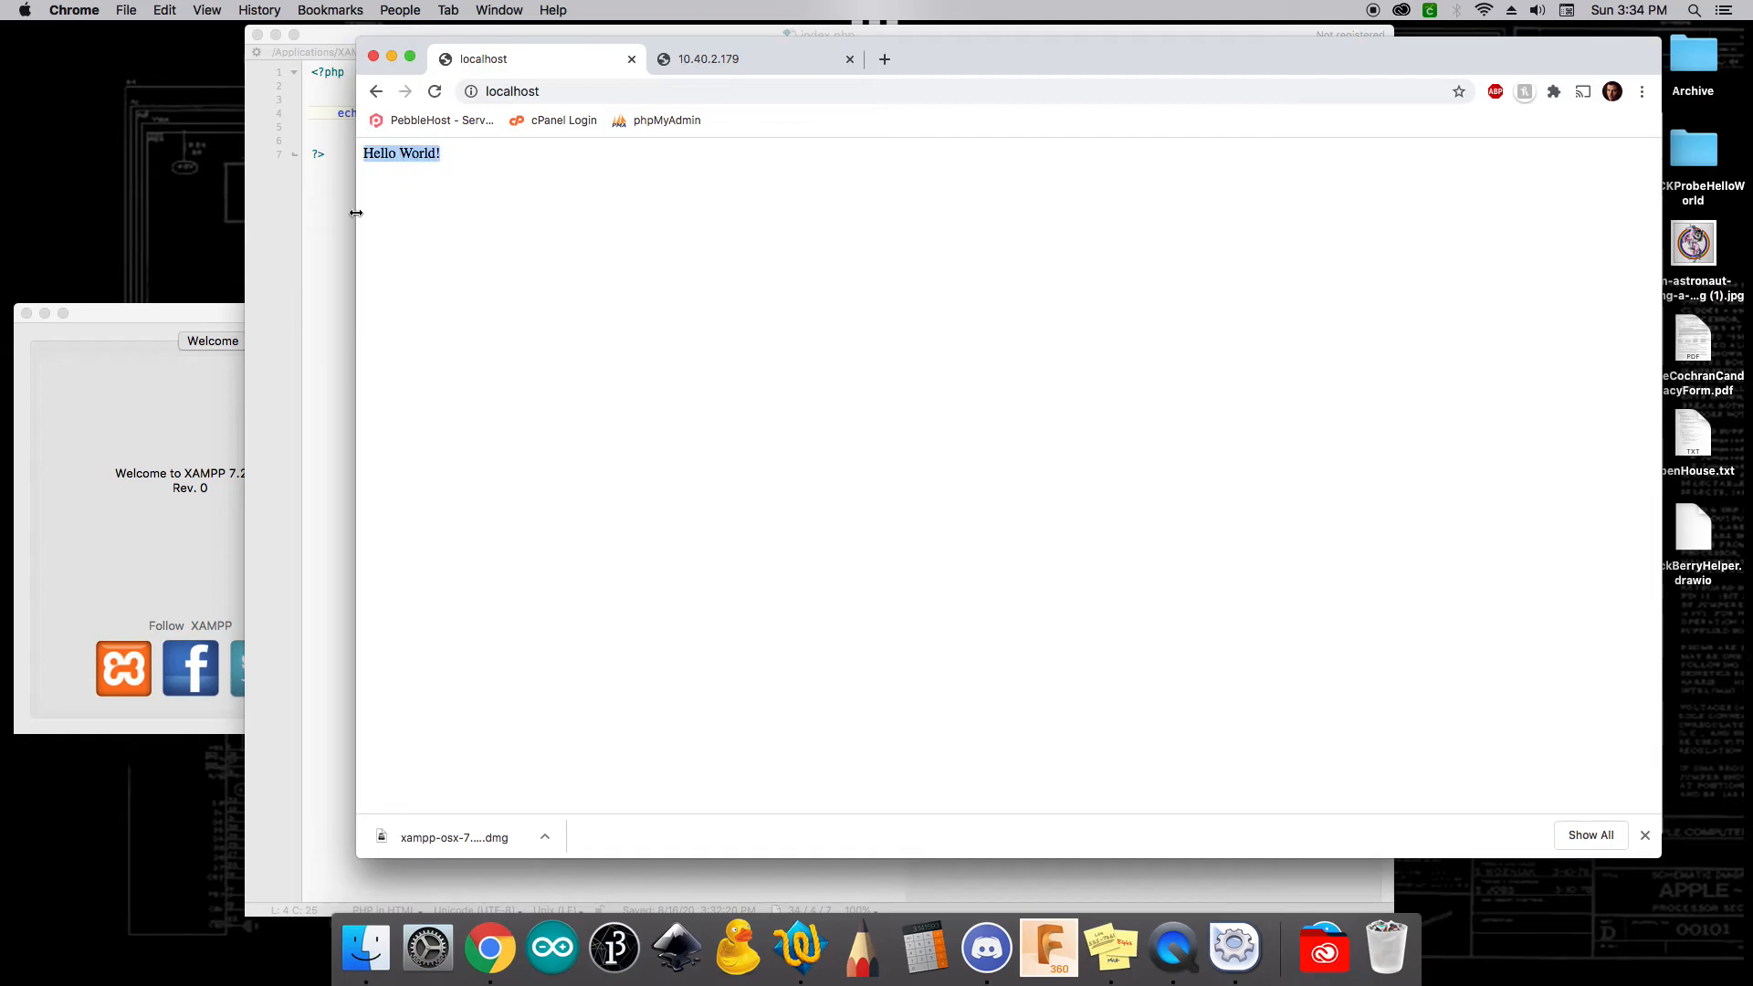
Review the index.php code in TextWrangler, then check the server statuses in the XAMPP manager.
click(328, 189)
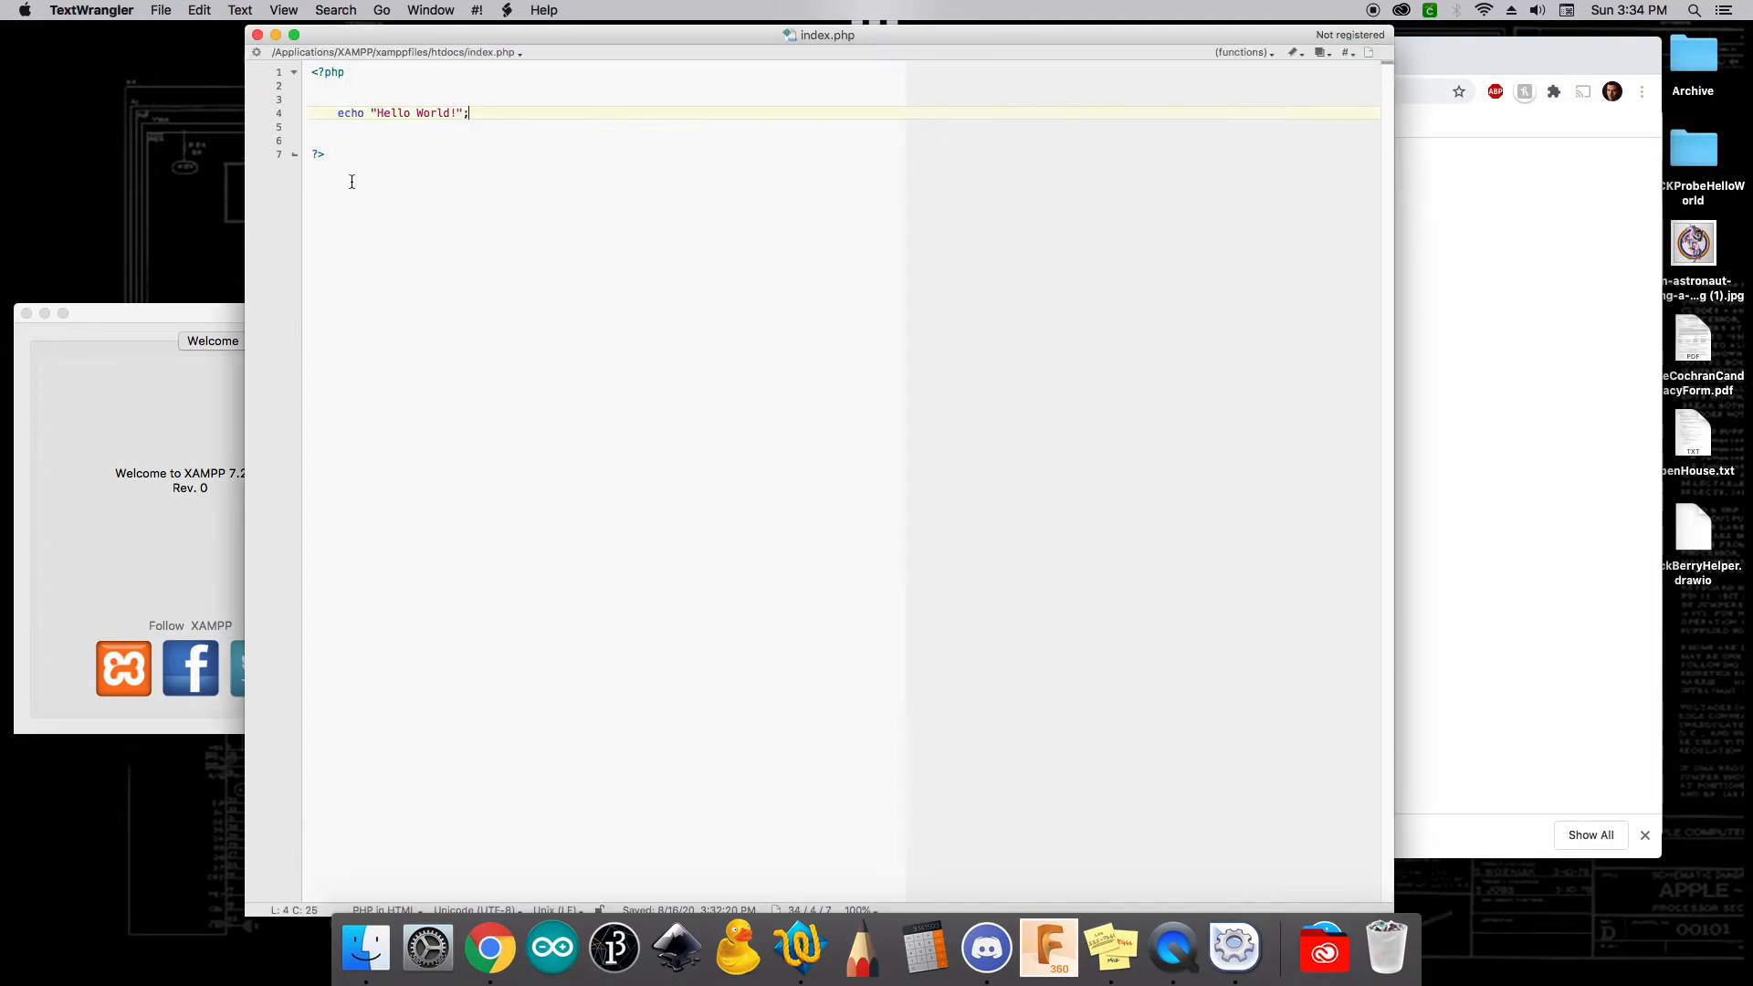
click(200, 308)
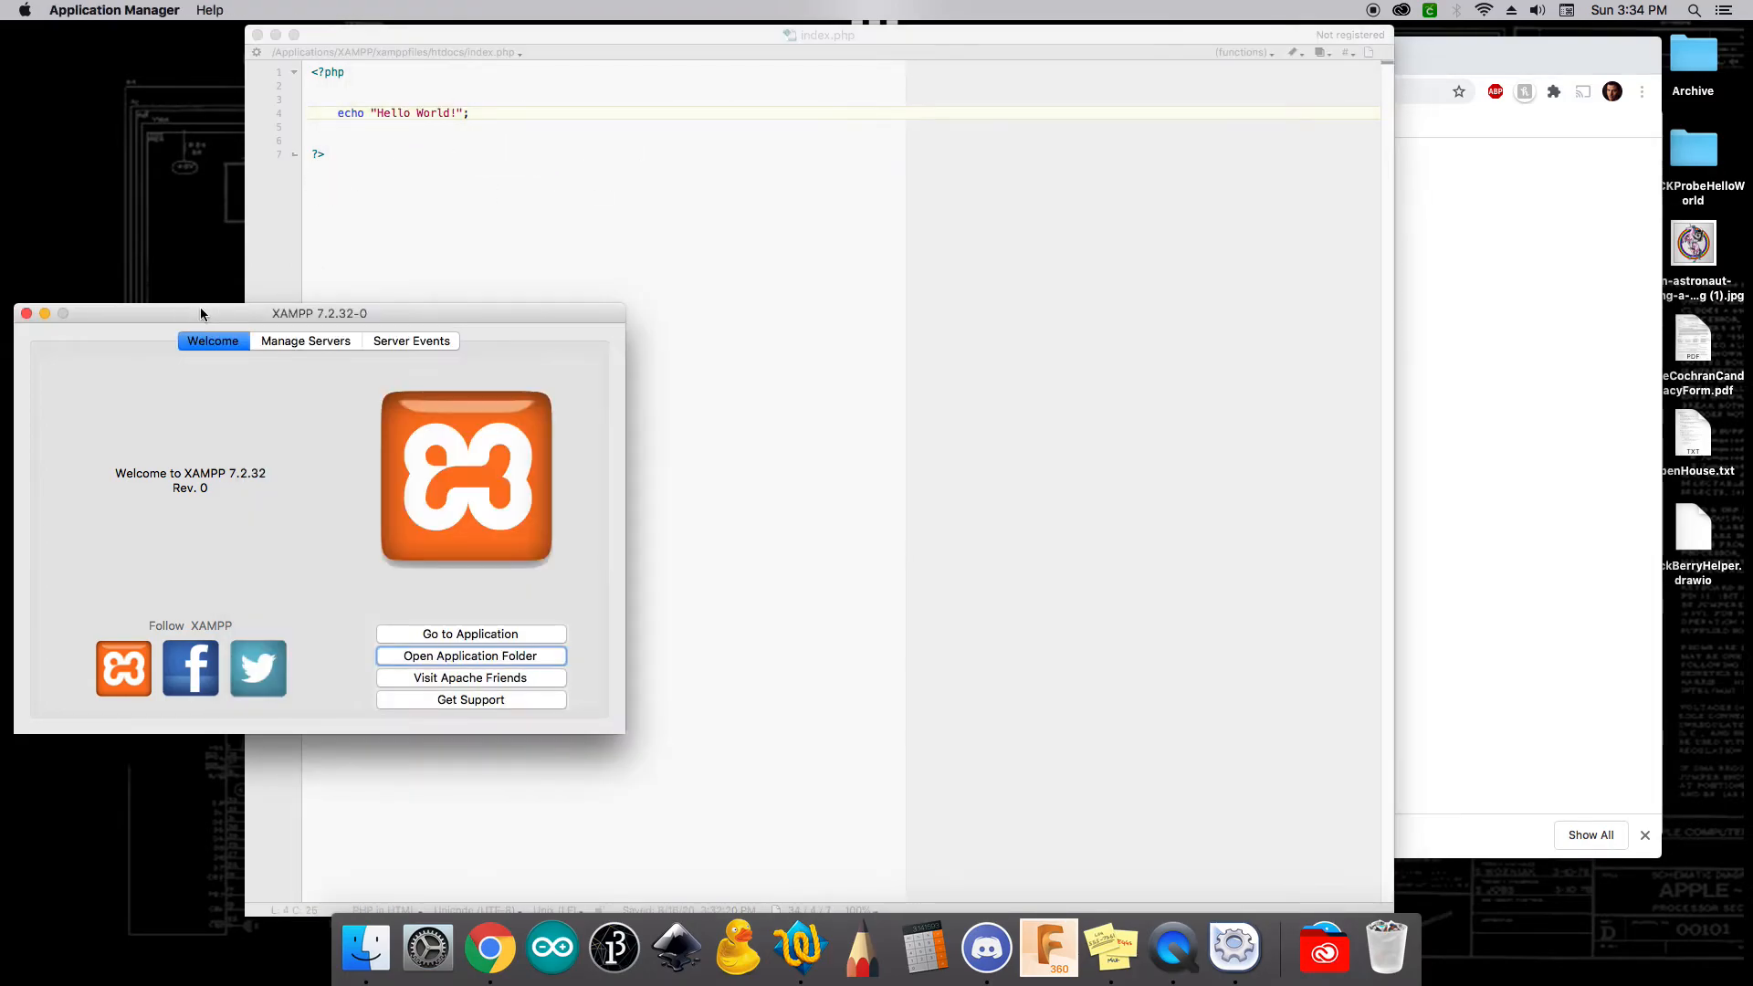
click(309, 341)
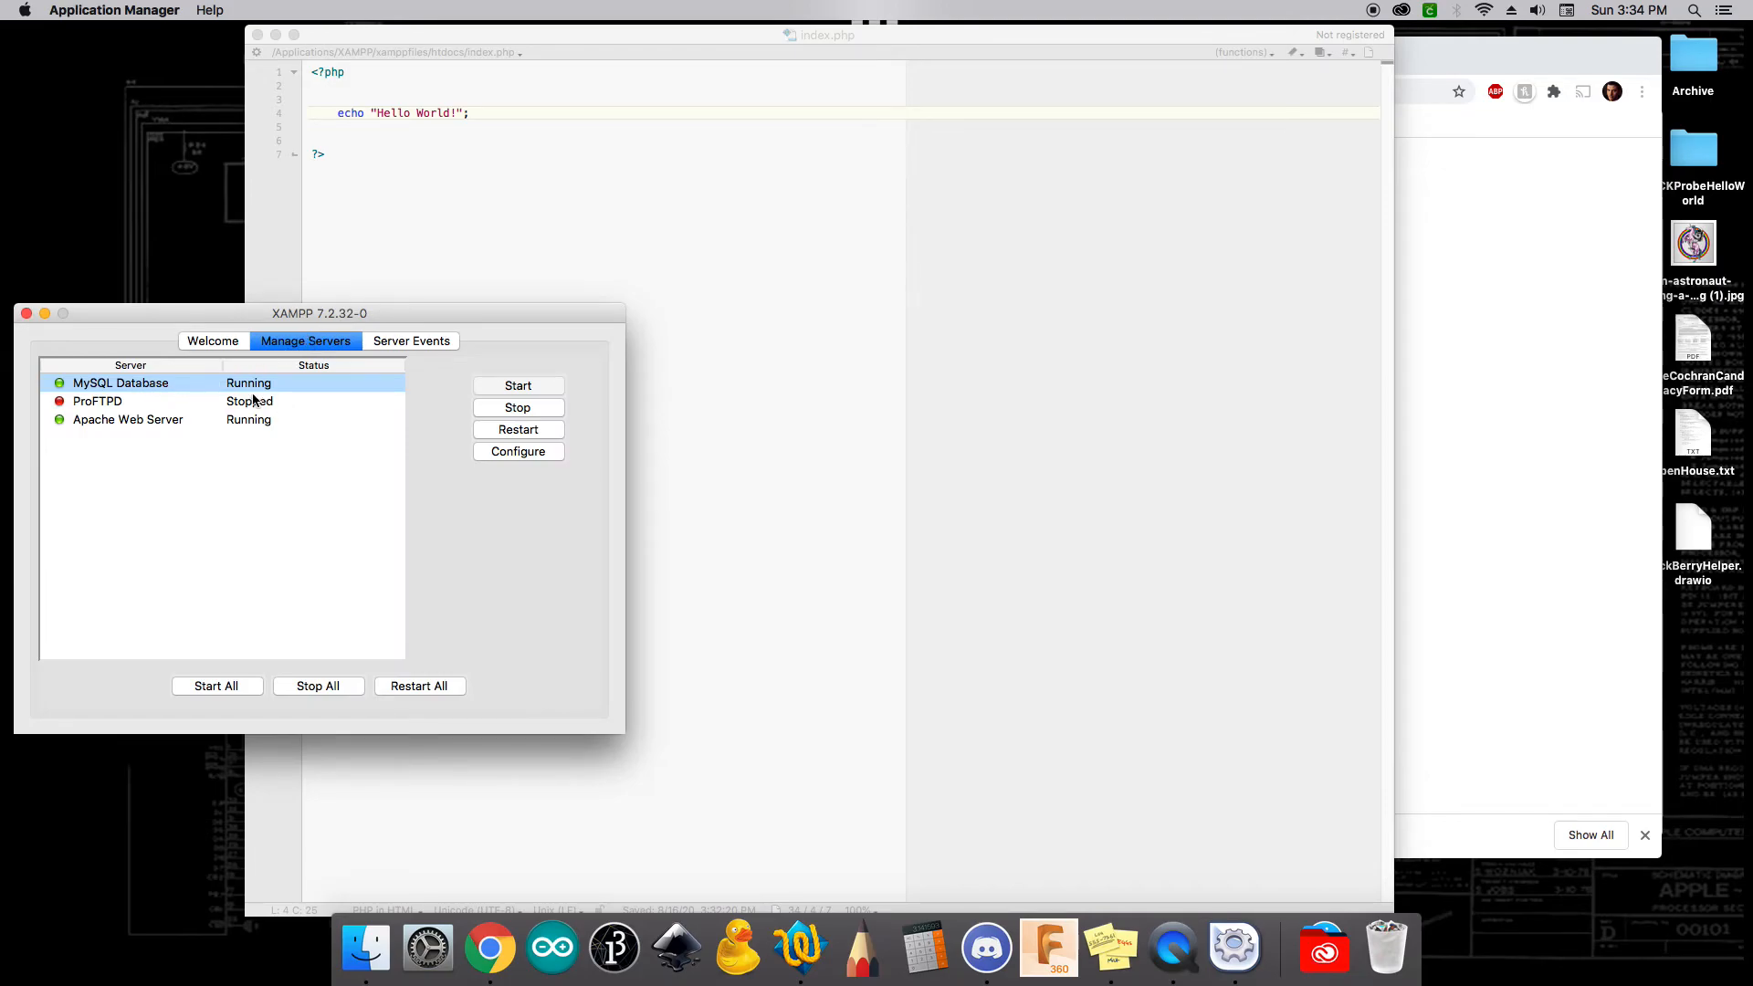
Switch back to Chrome and load localhost/phpmyadmin in a new tab.
click(1561, 371)
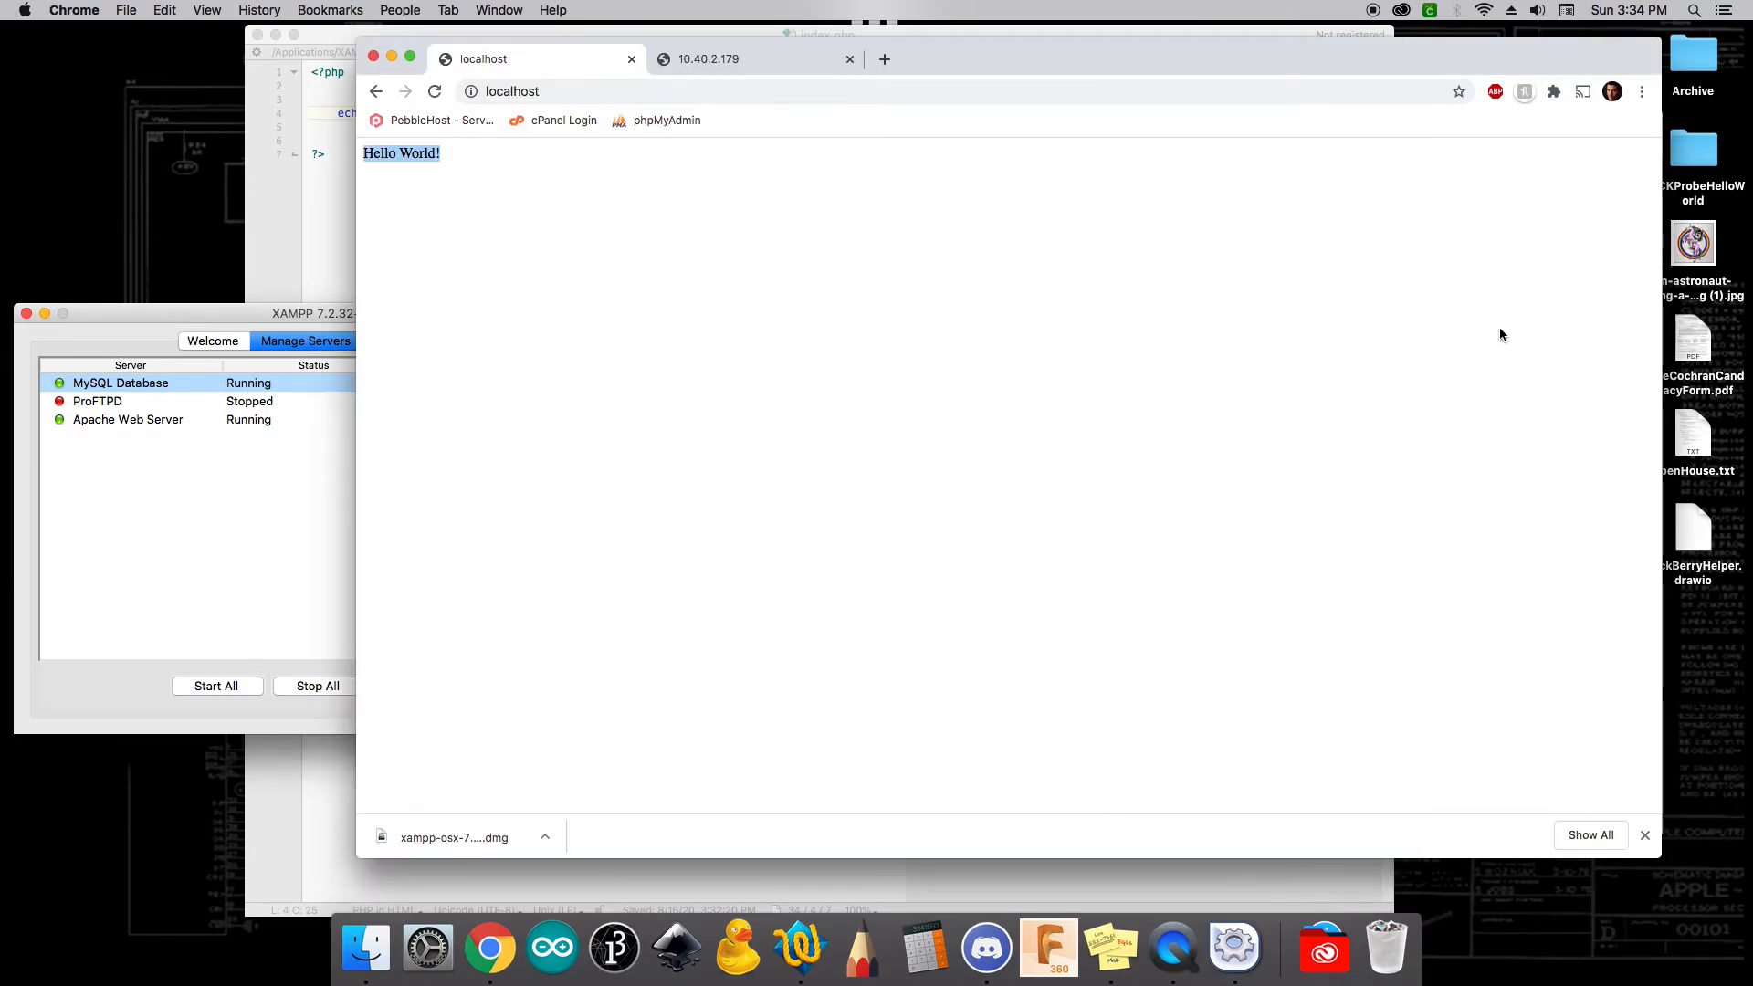
click(885, 59)
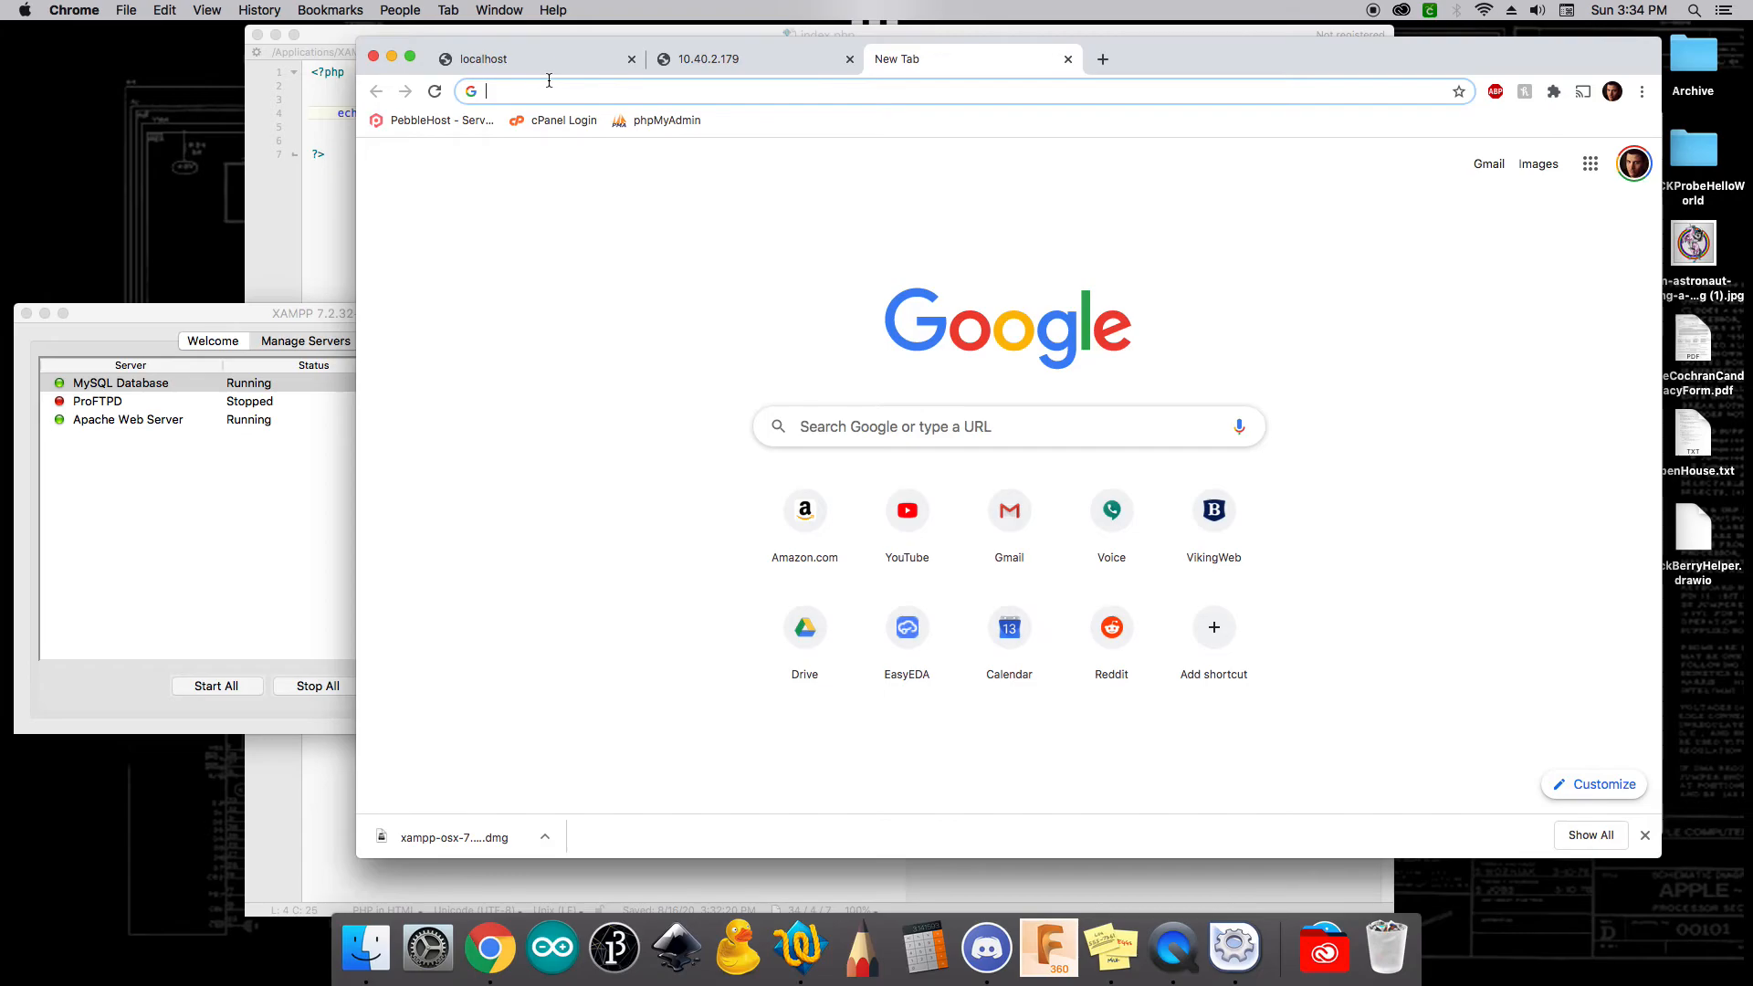
text(localhost/)
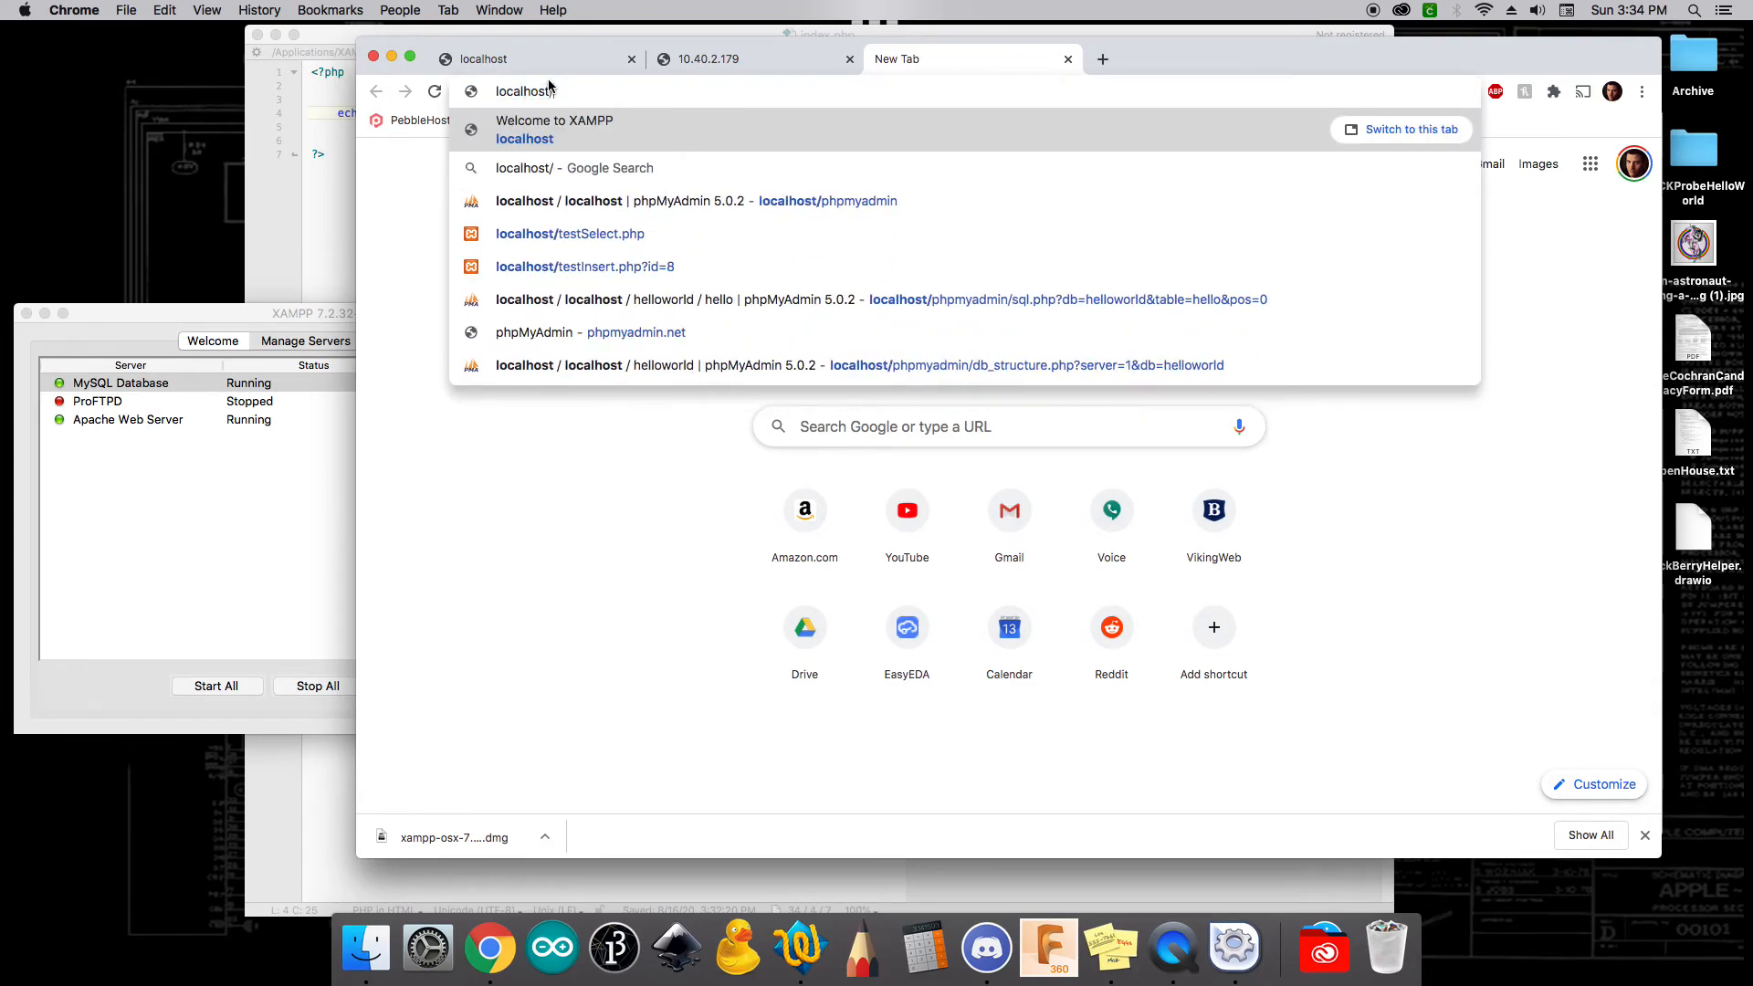
text(phpm)
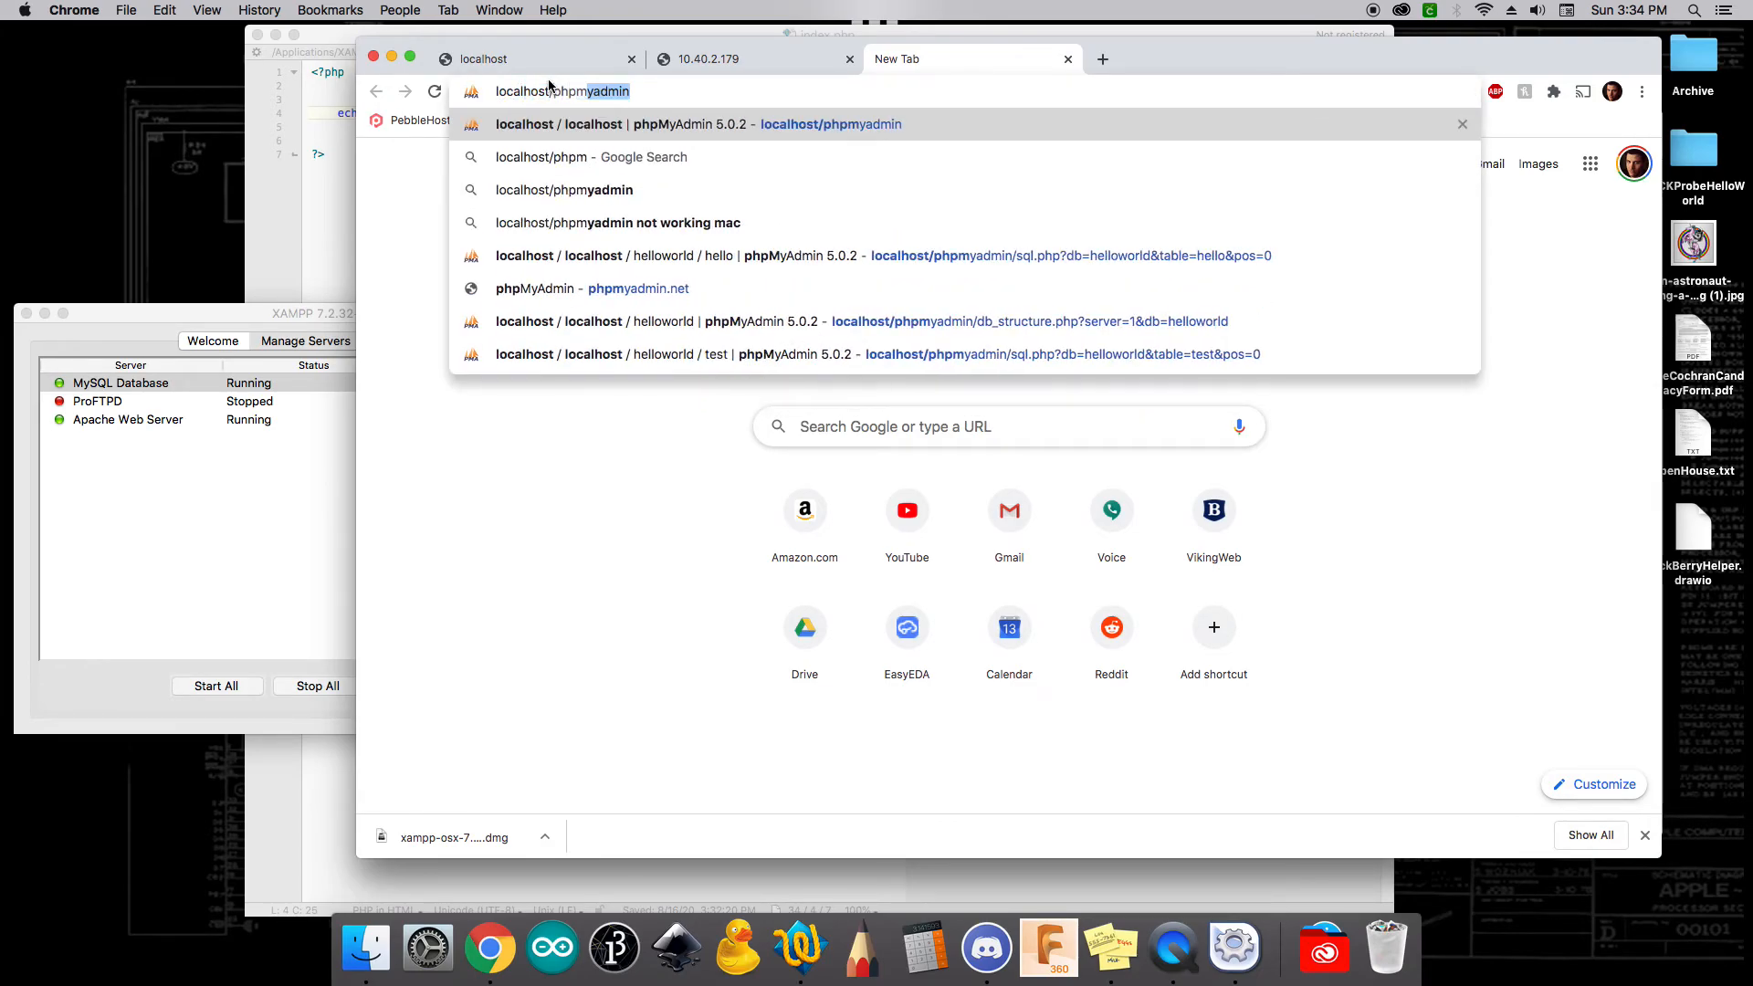
text(yadmin)
key(Return)
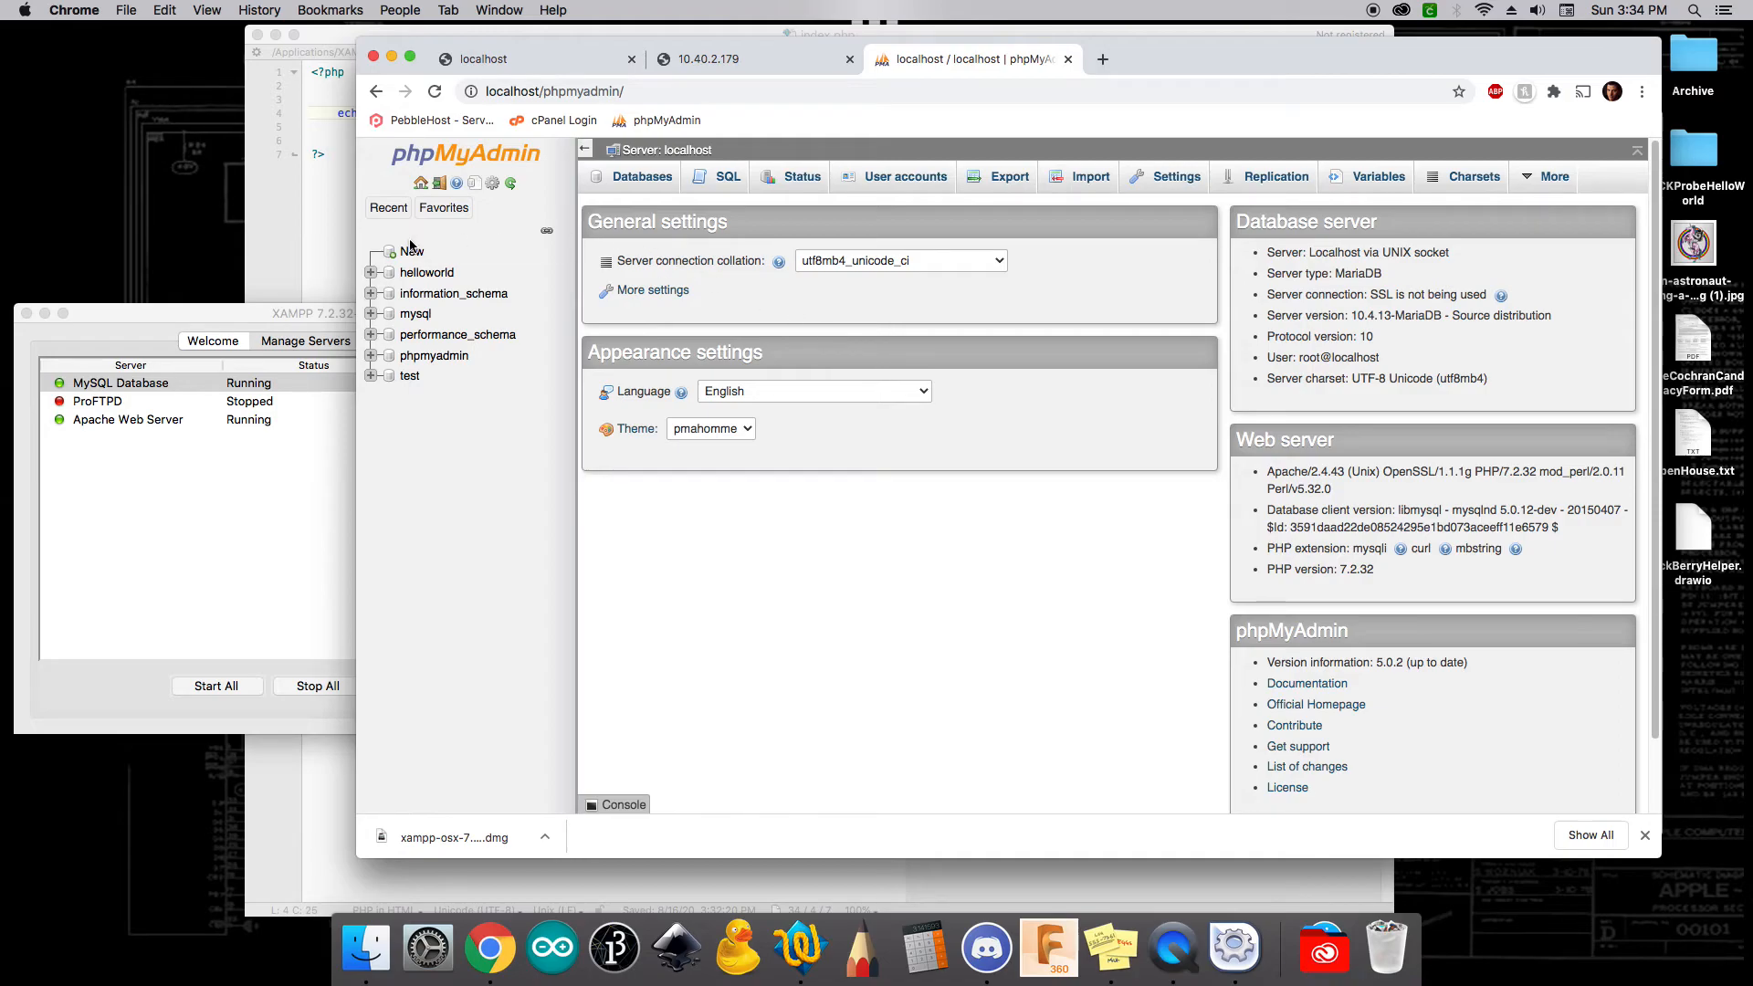
Create a new database named sample in phpMyAdmin.
click(412, 249)
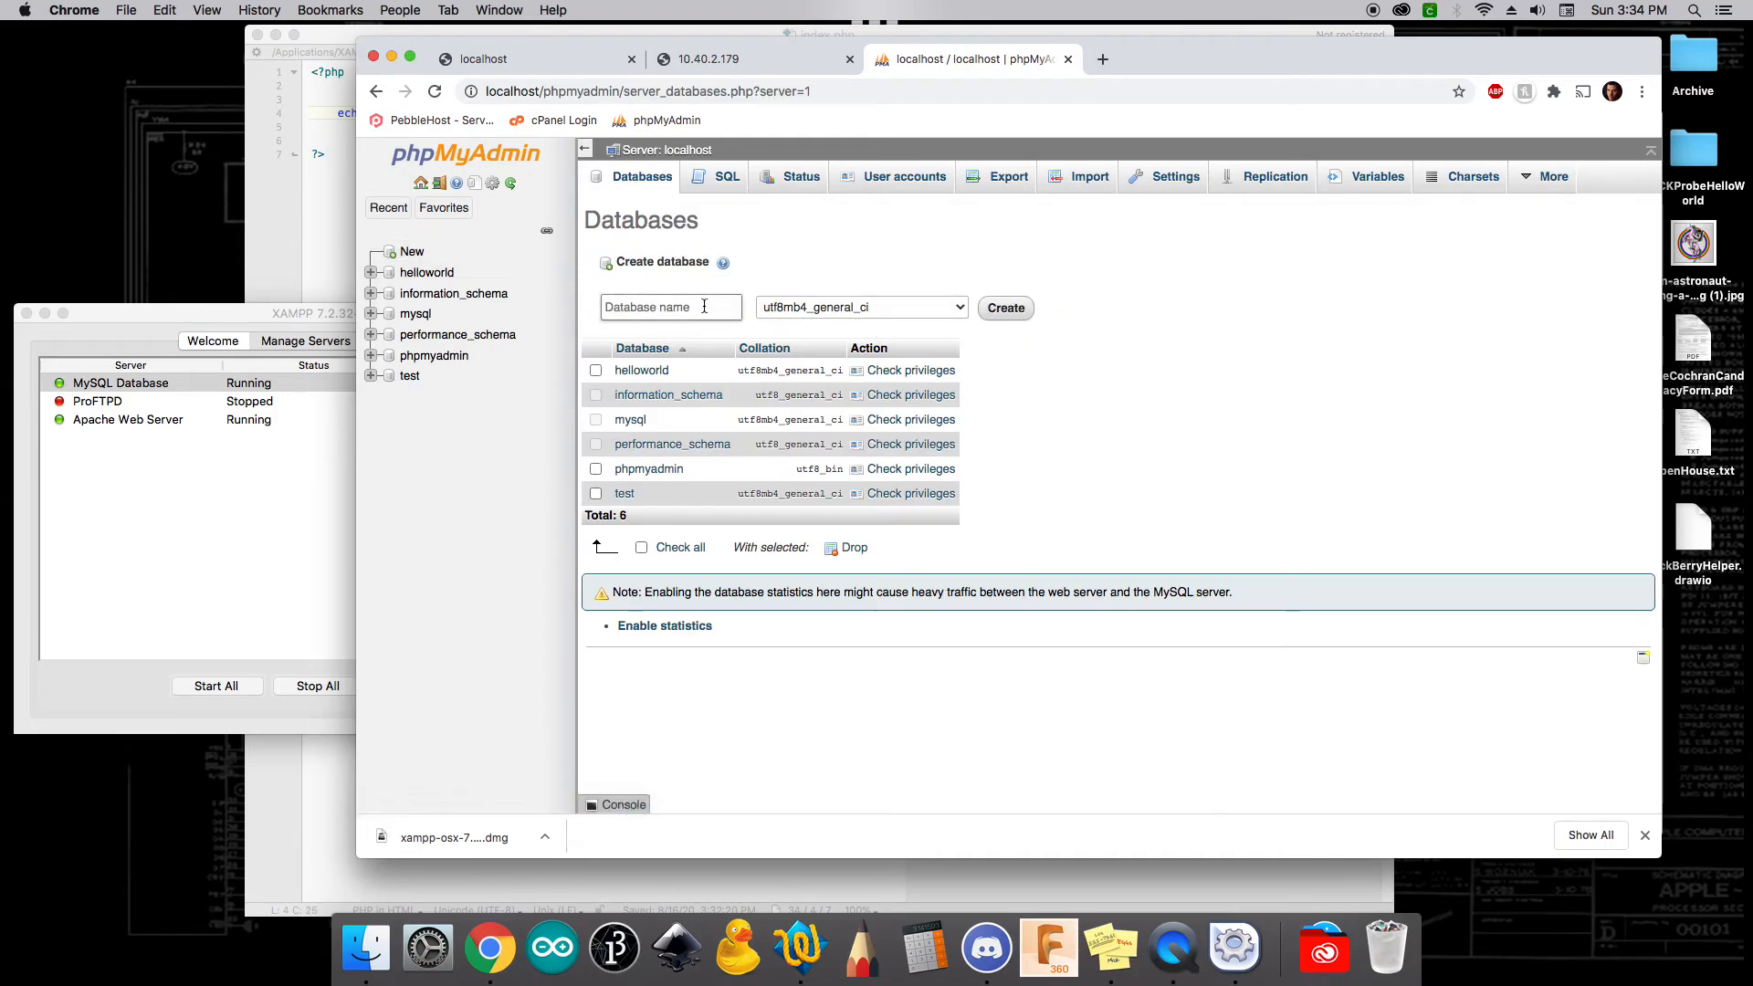
click(704, 306)
text(sample)
click(1005, 311)
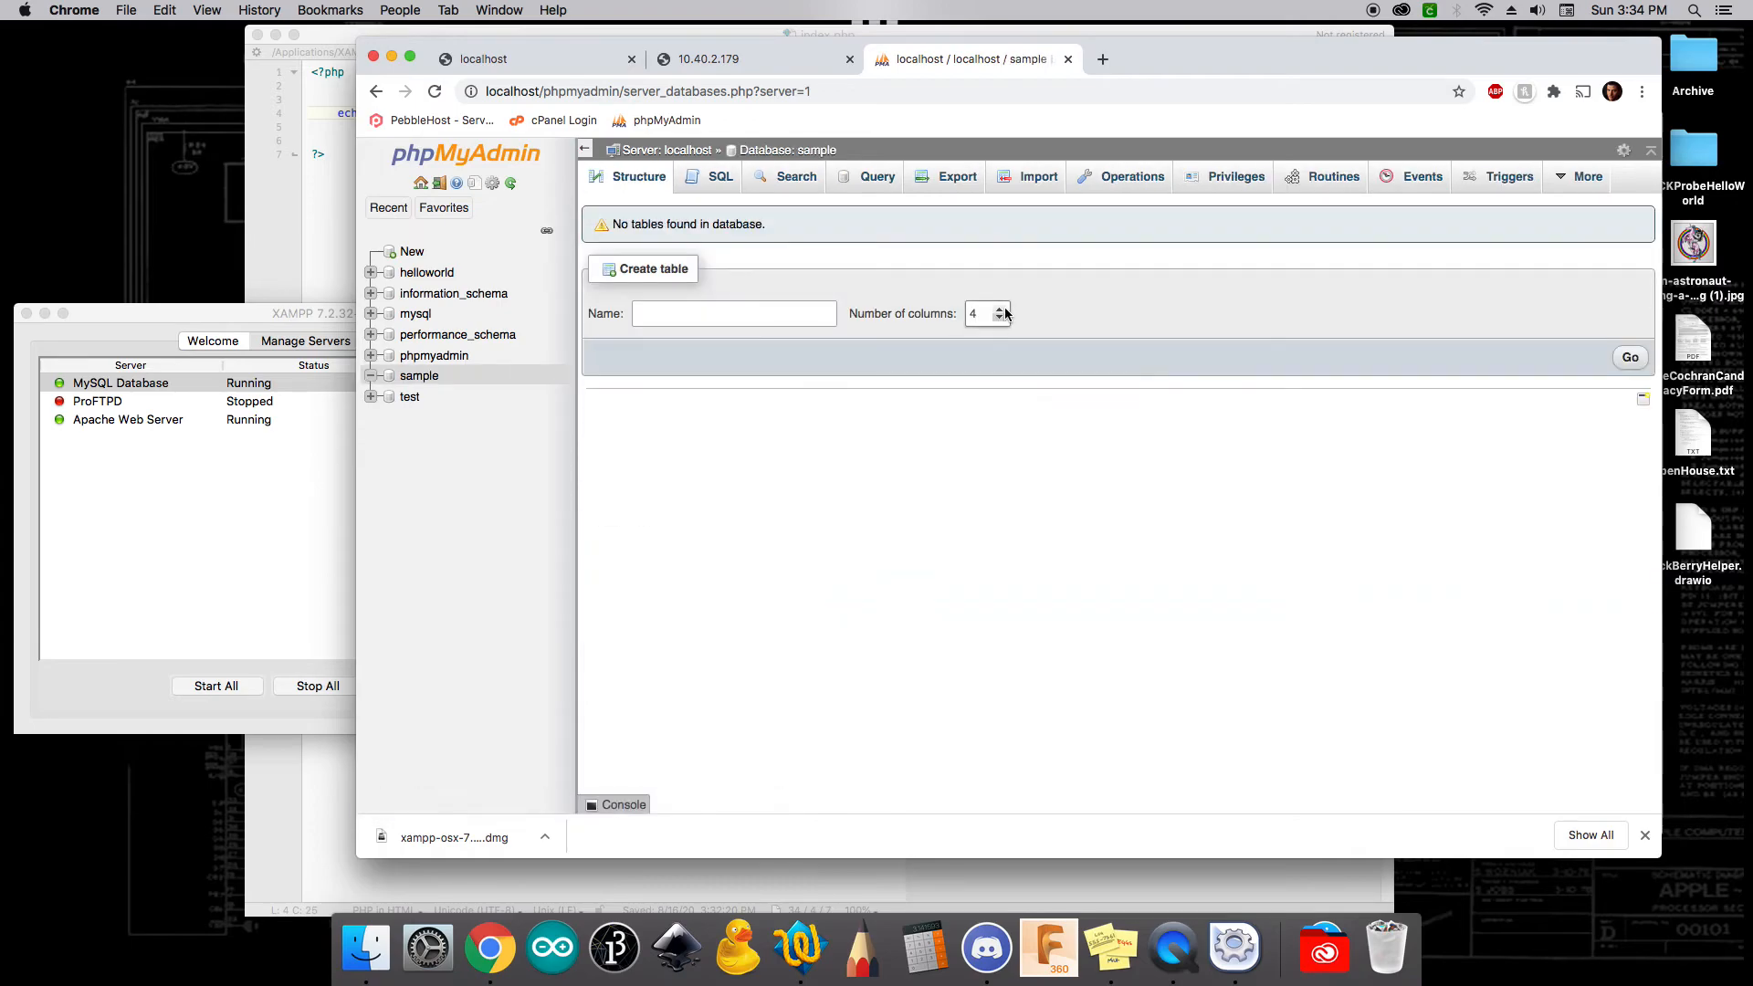
Start a new table named hello with 2 columns in the sample database.
click(724, 316)
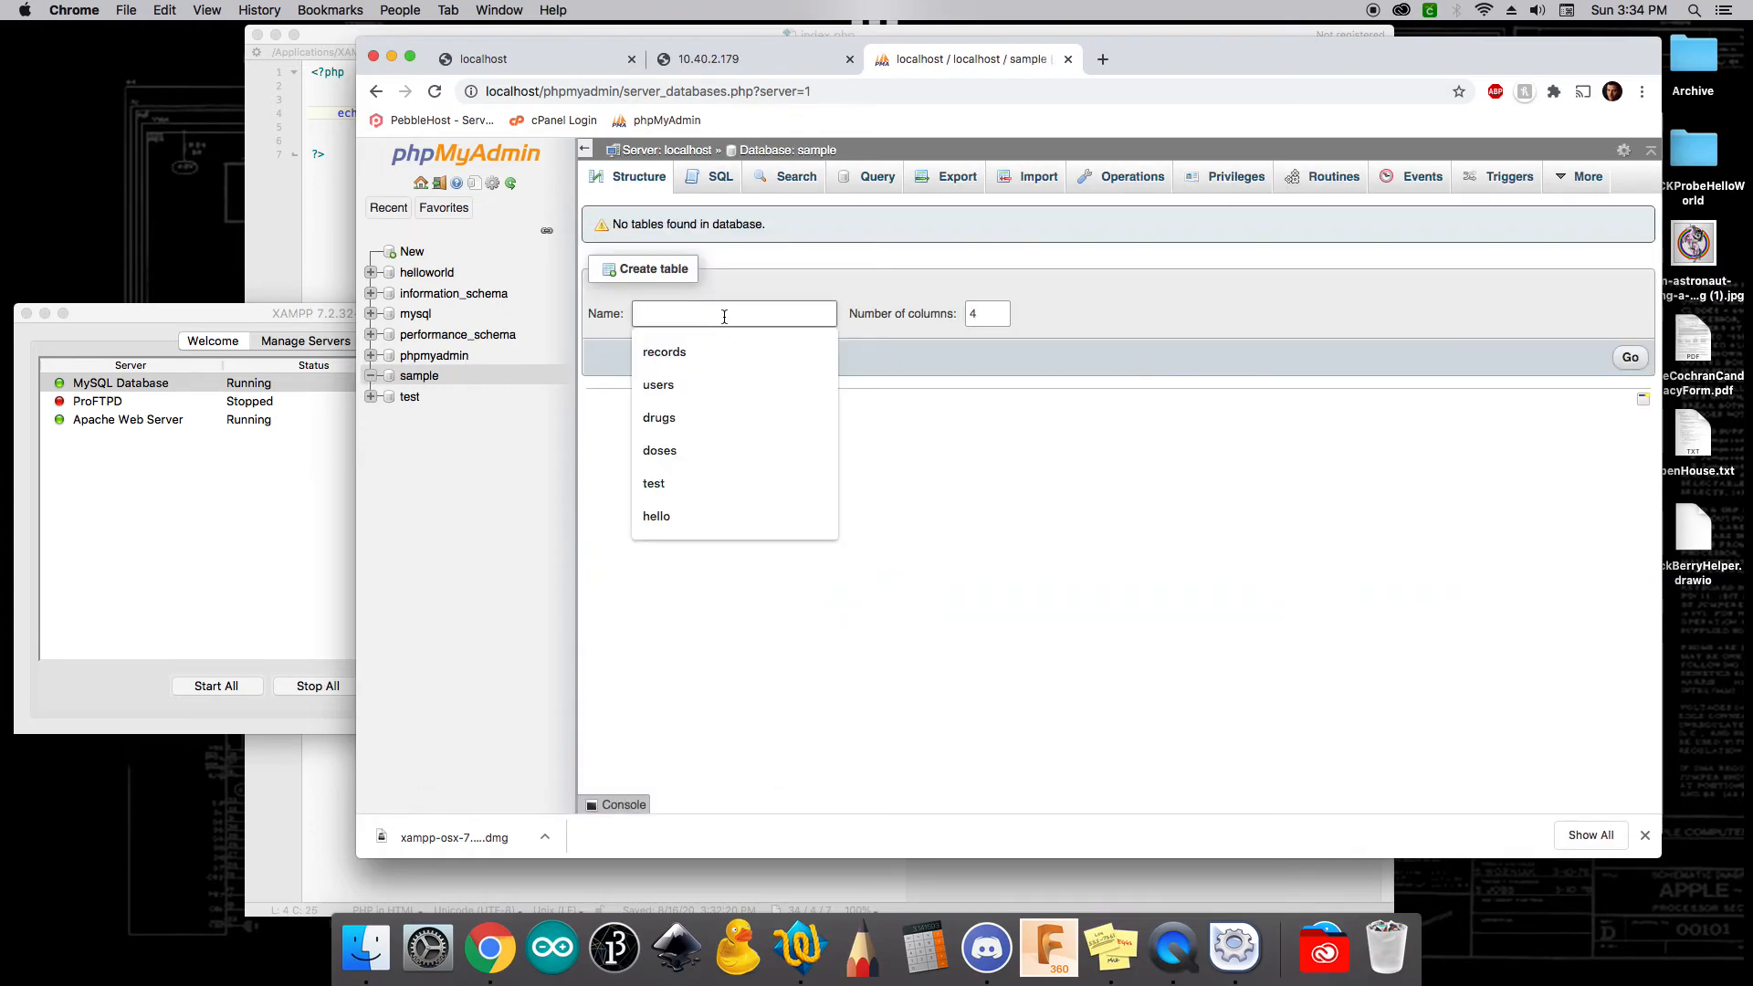
text(hello)
click(983, 315)
key(BackSpace)
text(2)
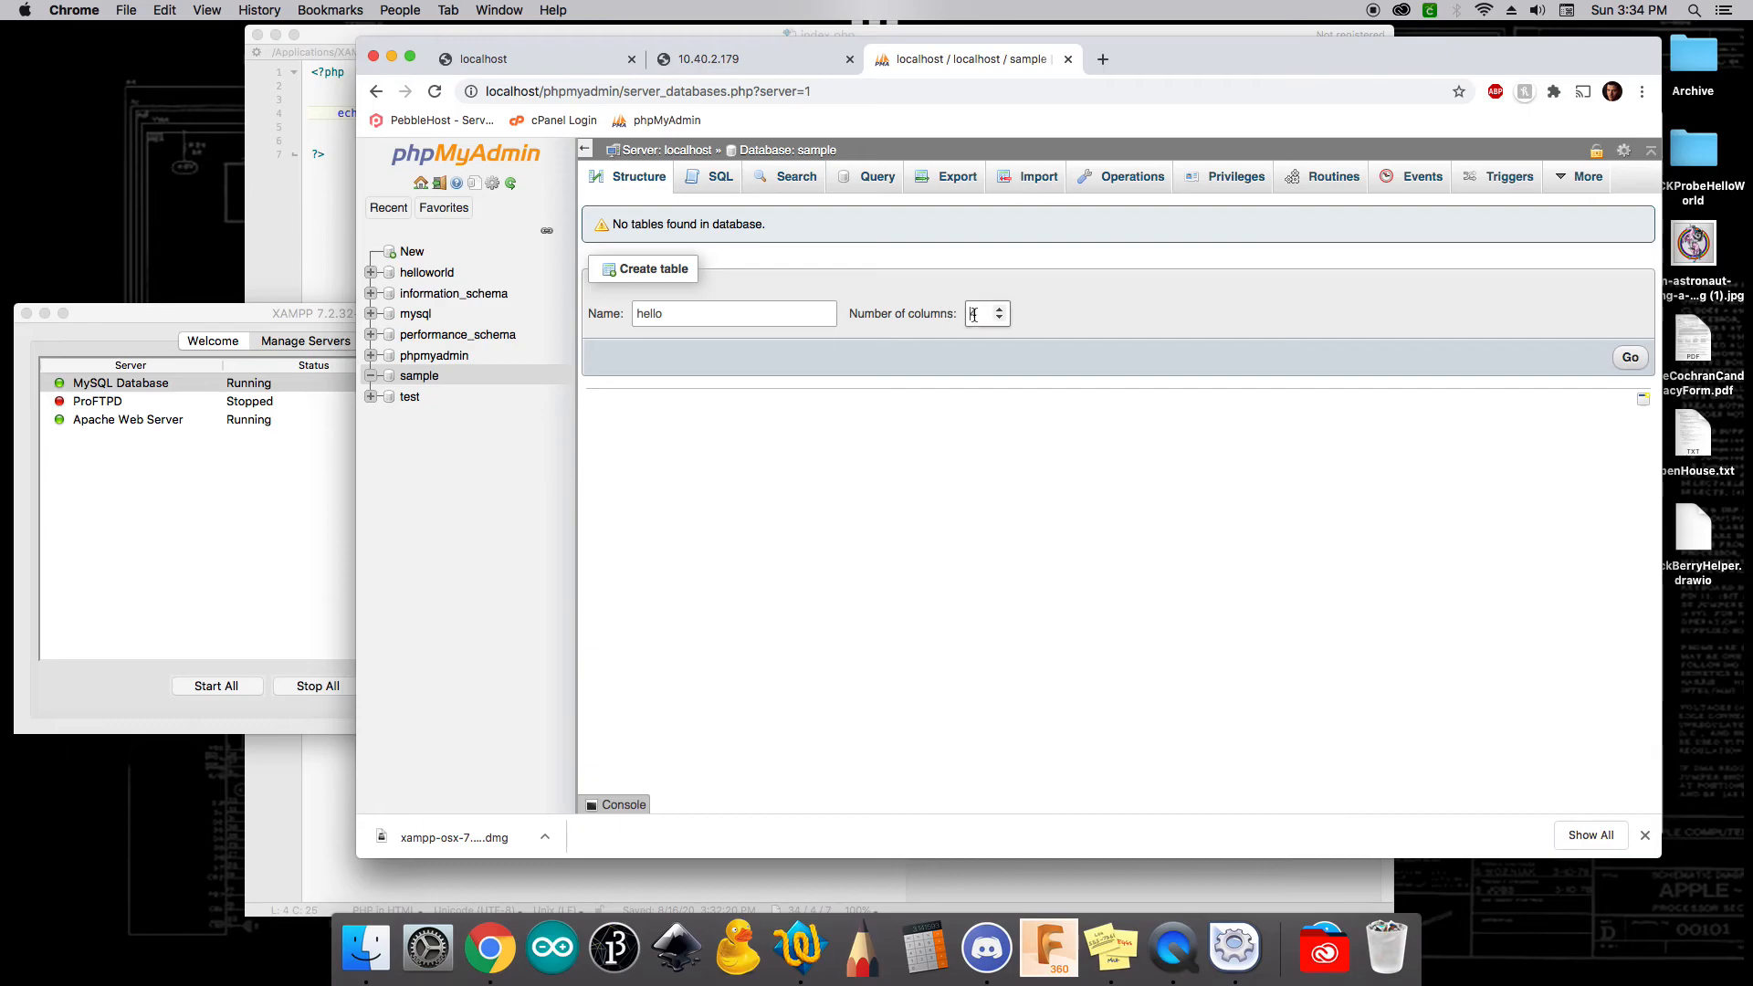
click(1630, 357)
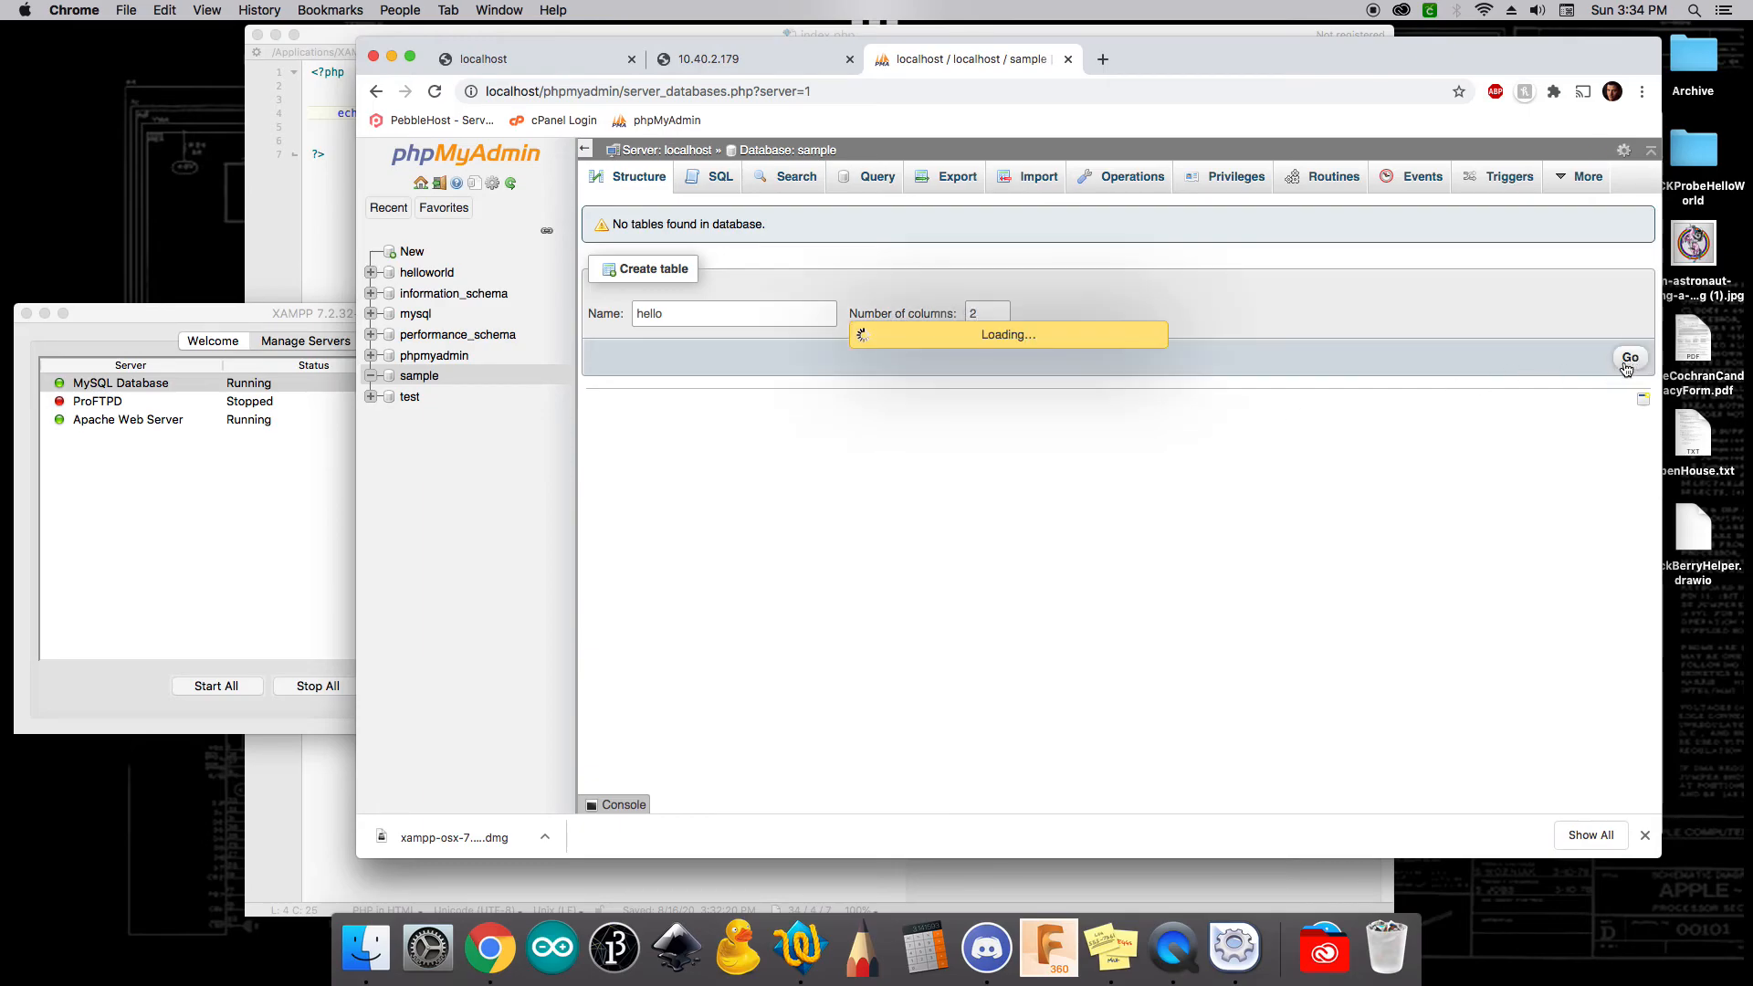
Name the hello table's two columns id and date, and save the table.
click(651, 308)
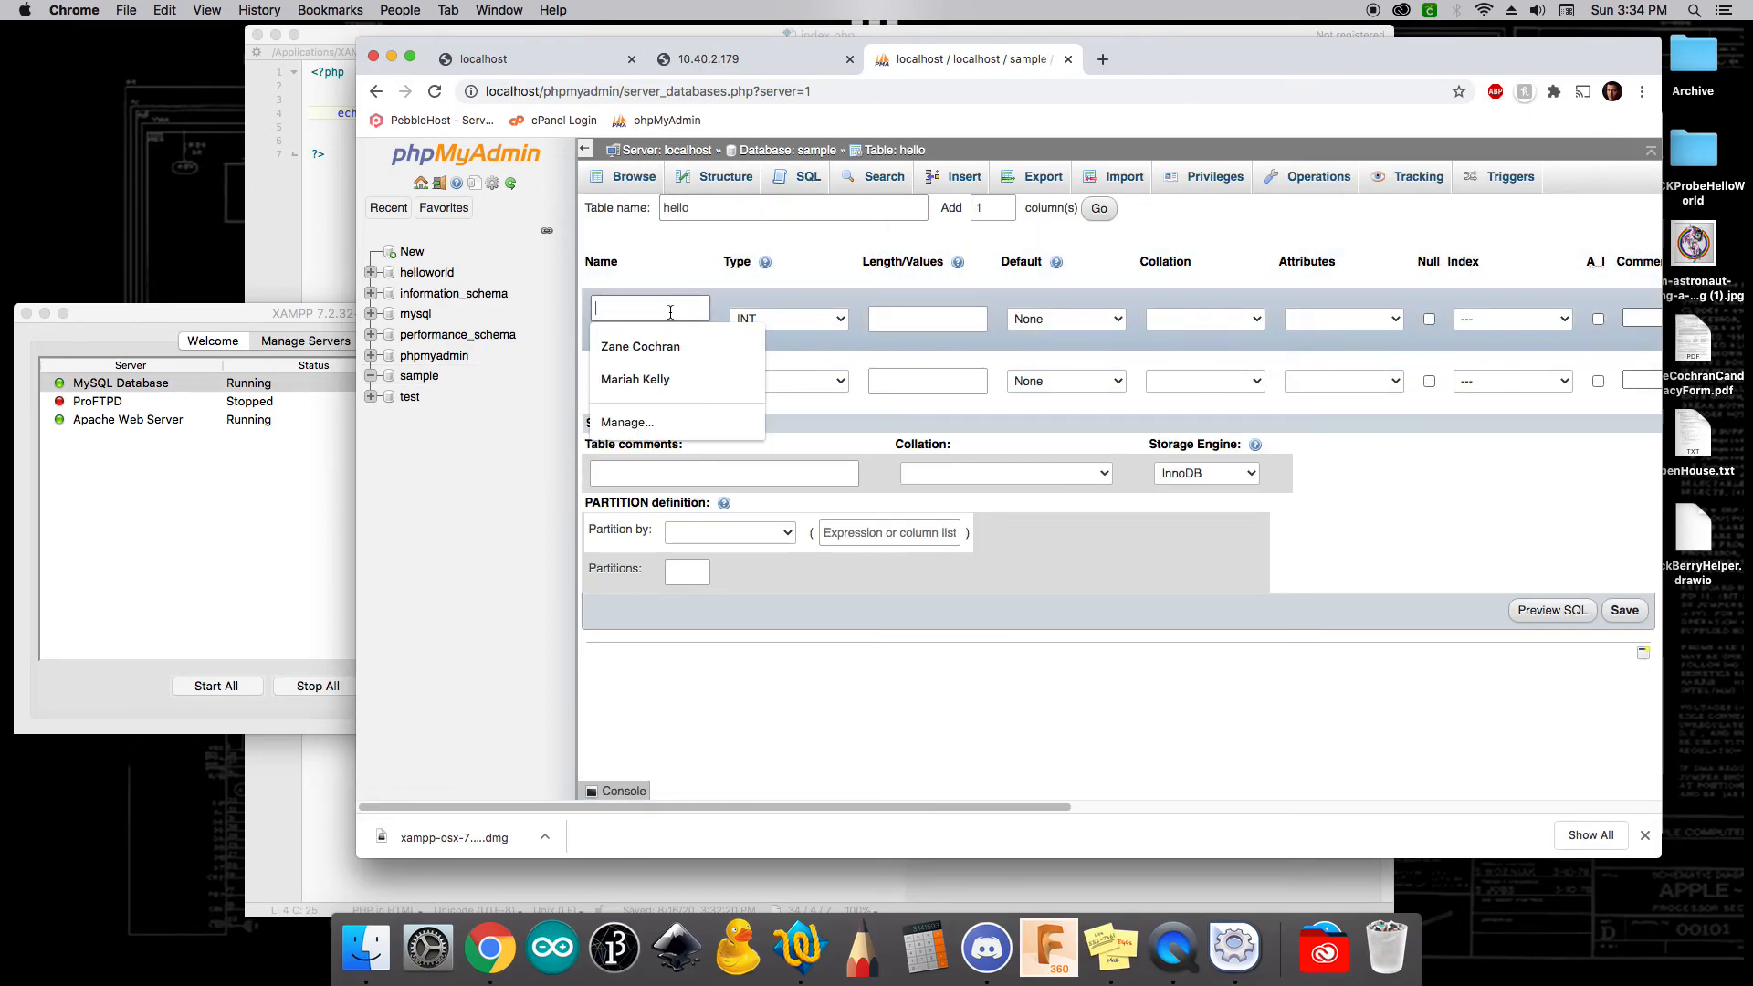
text(ud)
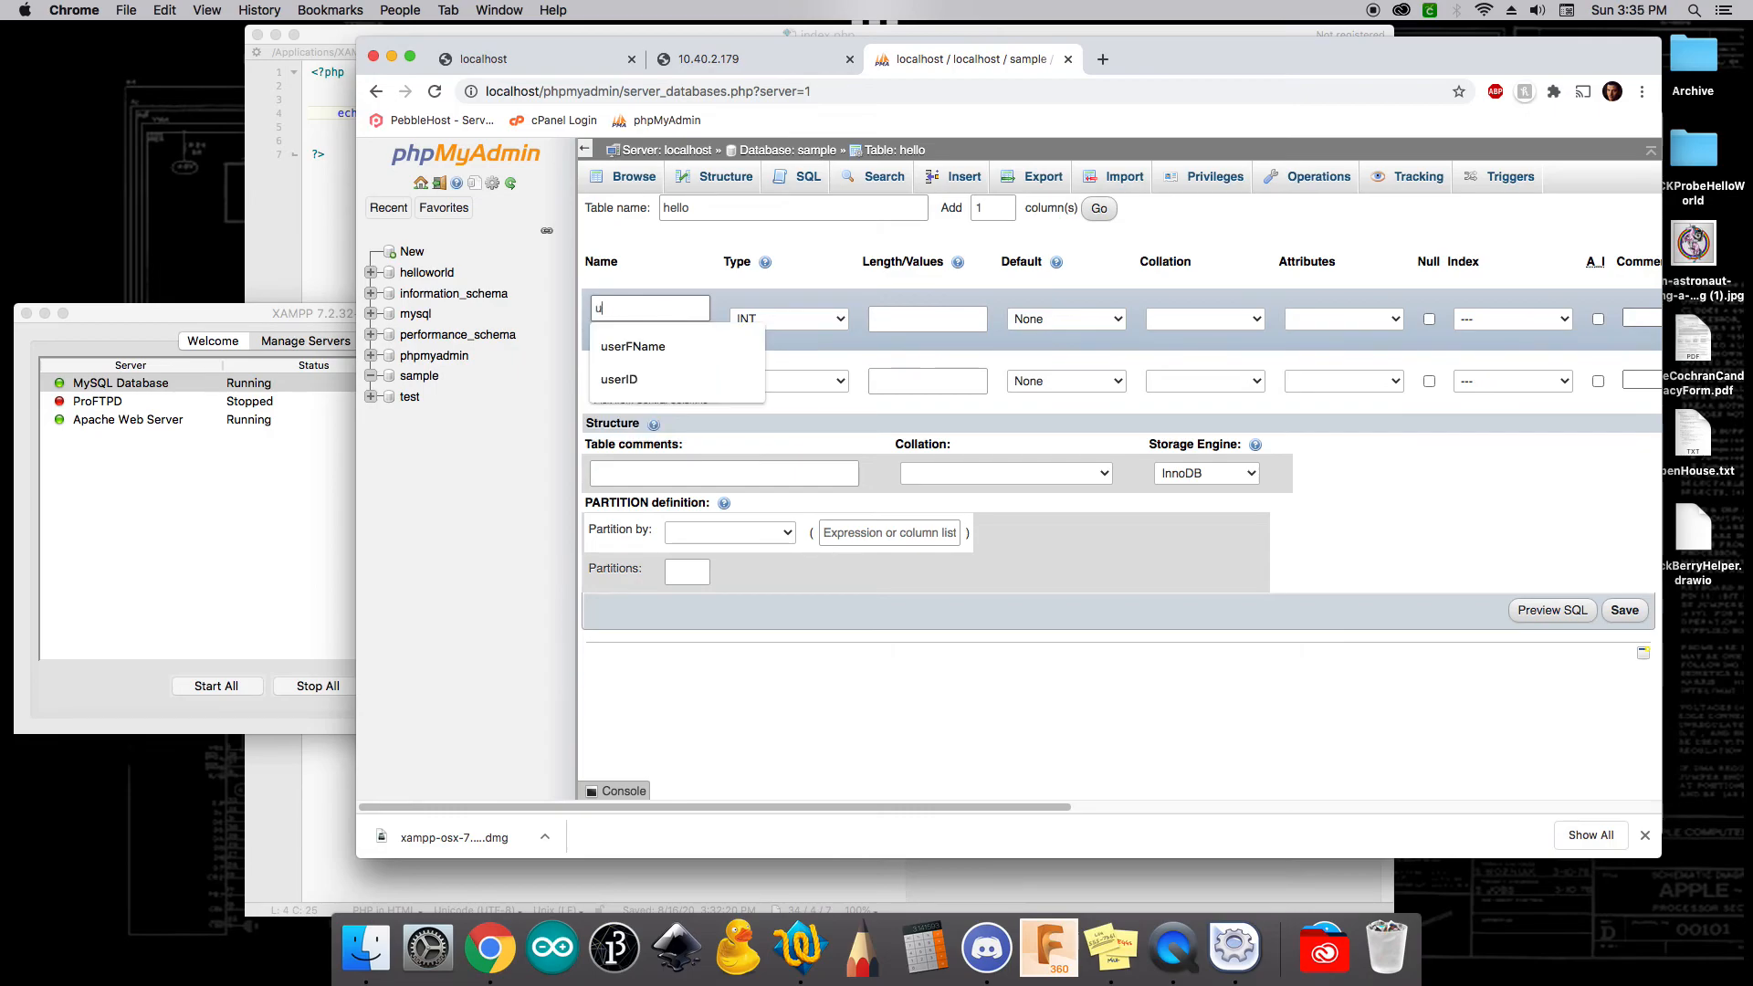
click(659, 364)
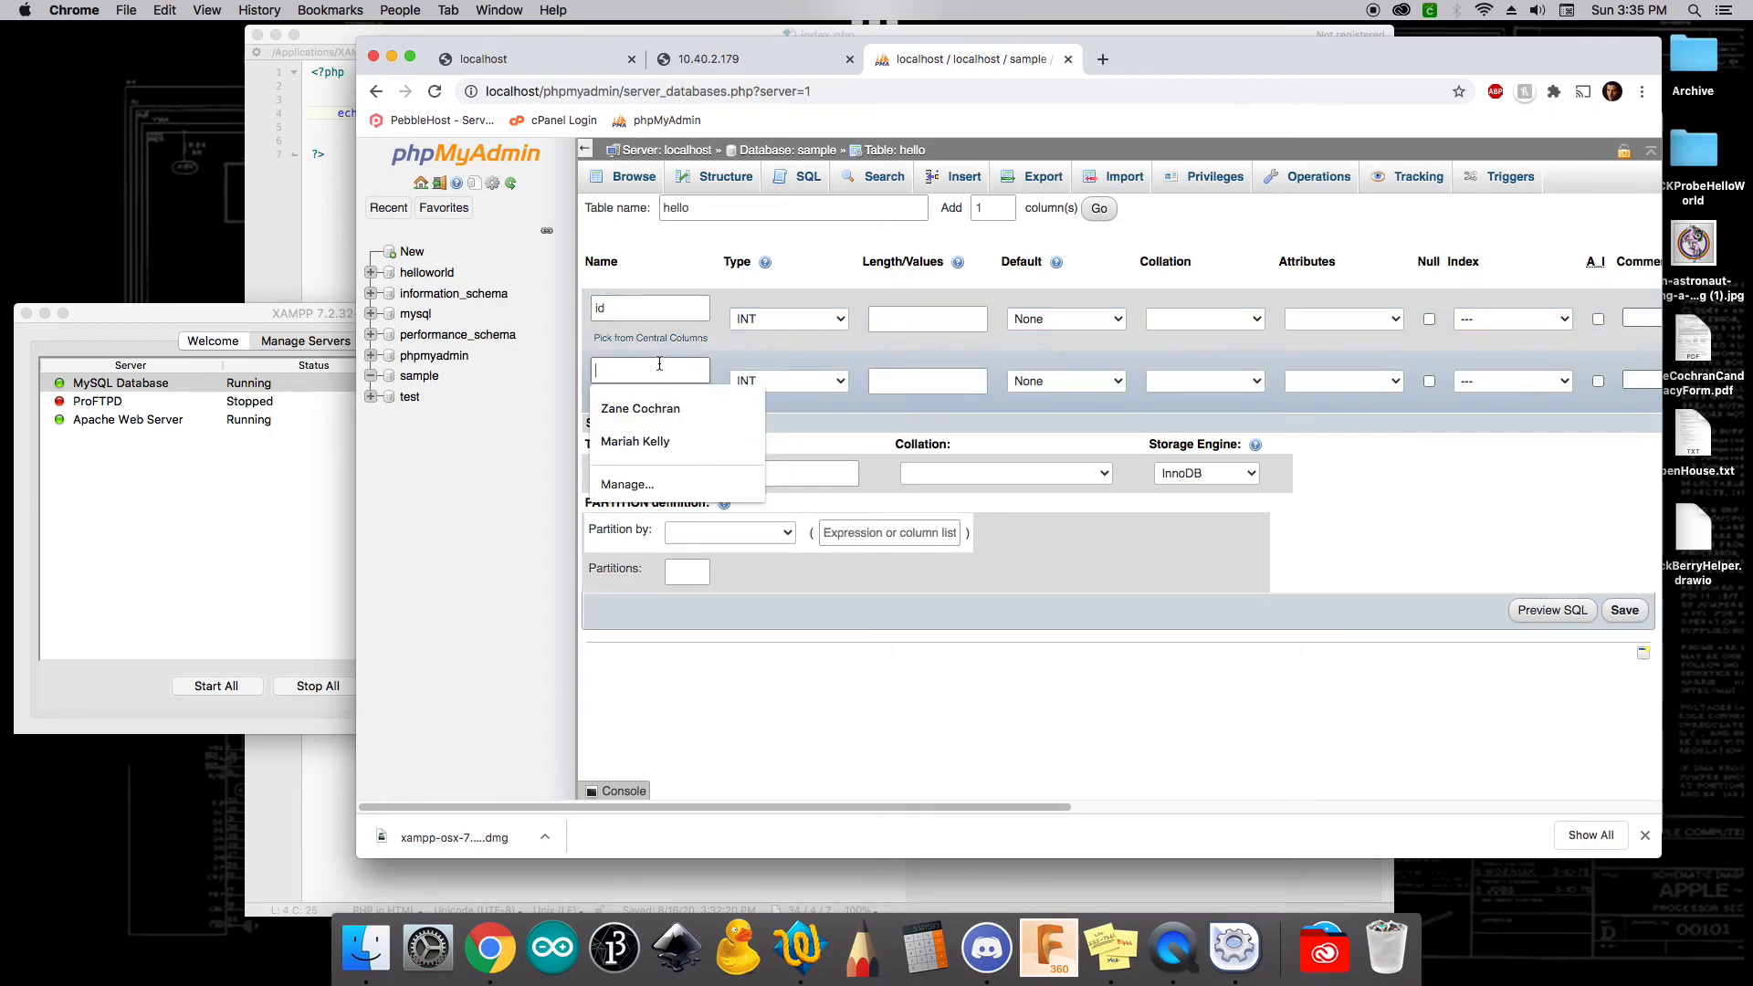
text(date)
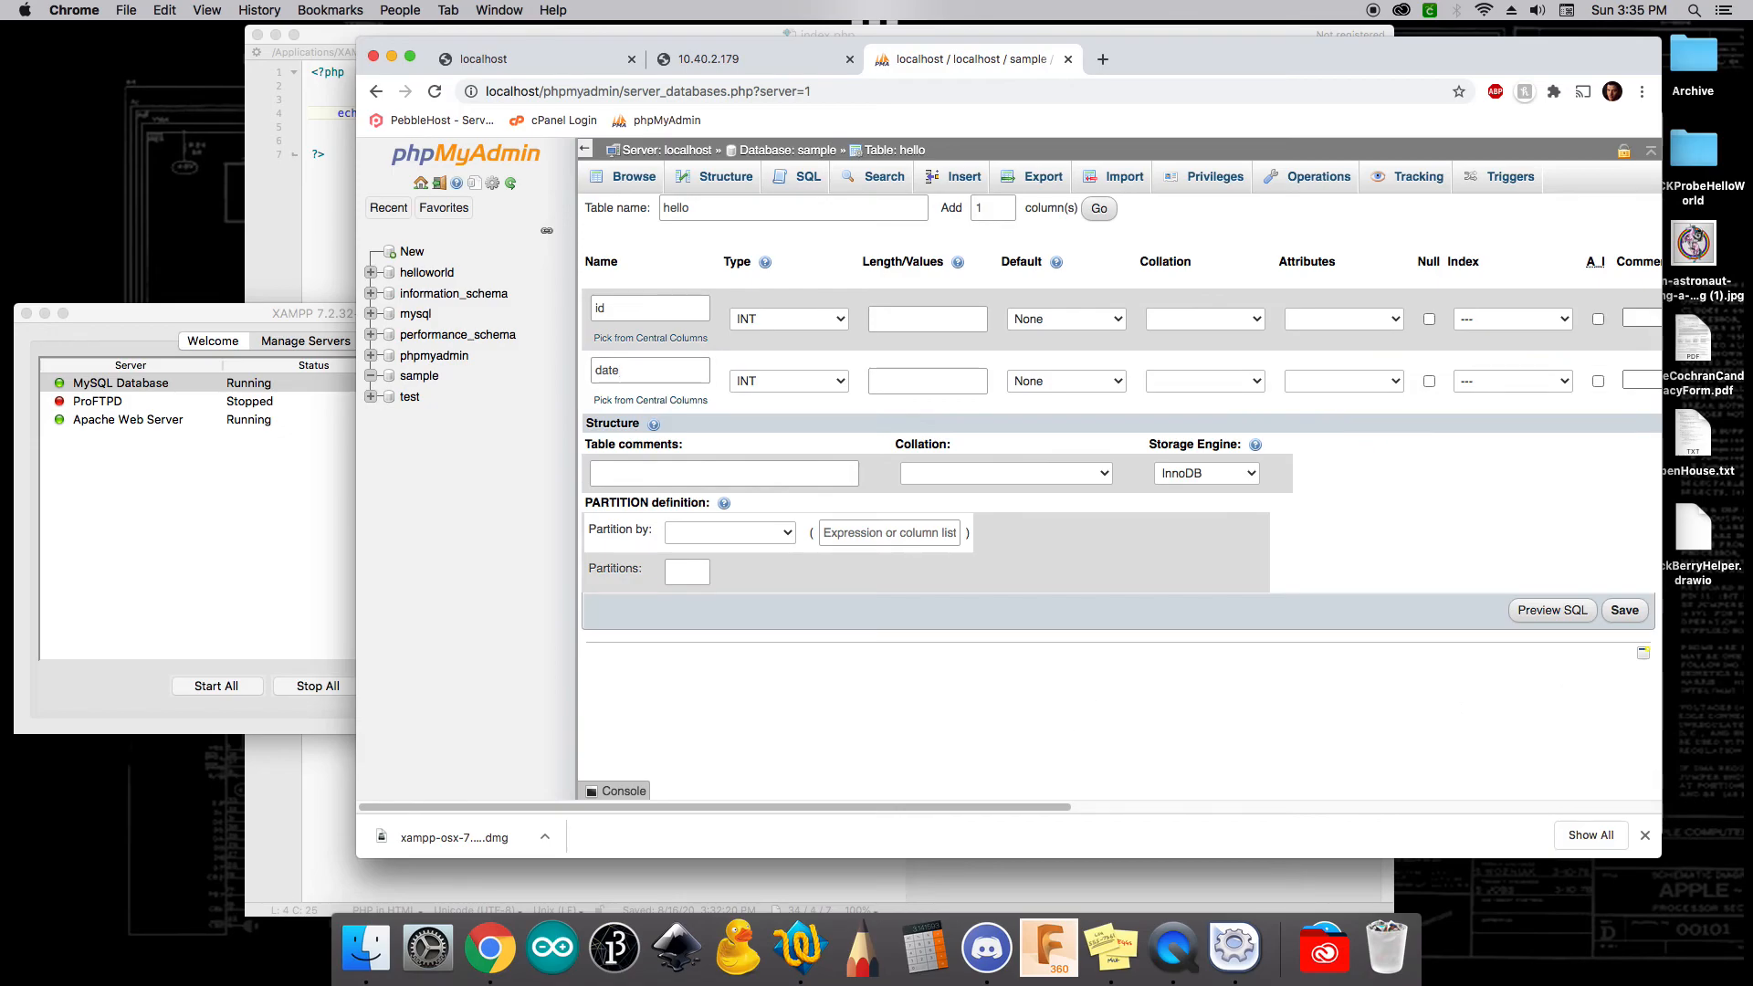
click(1643, 612)
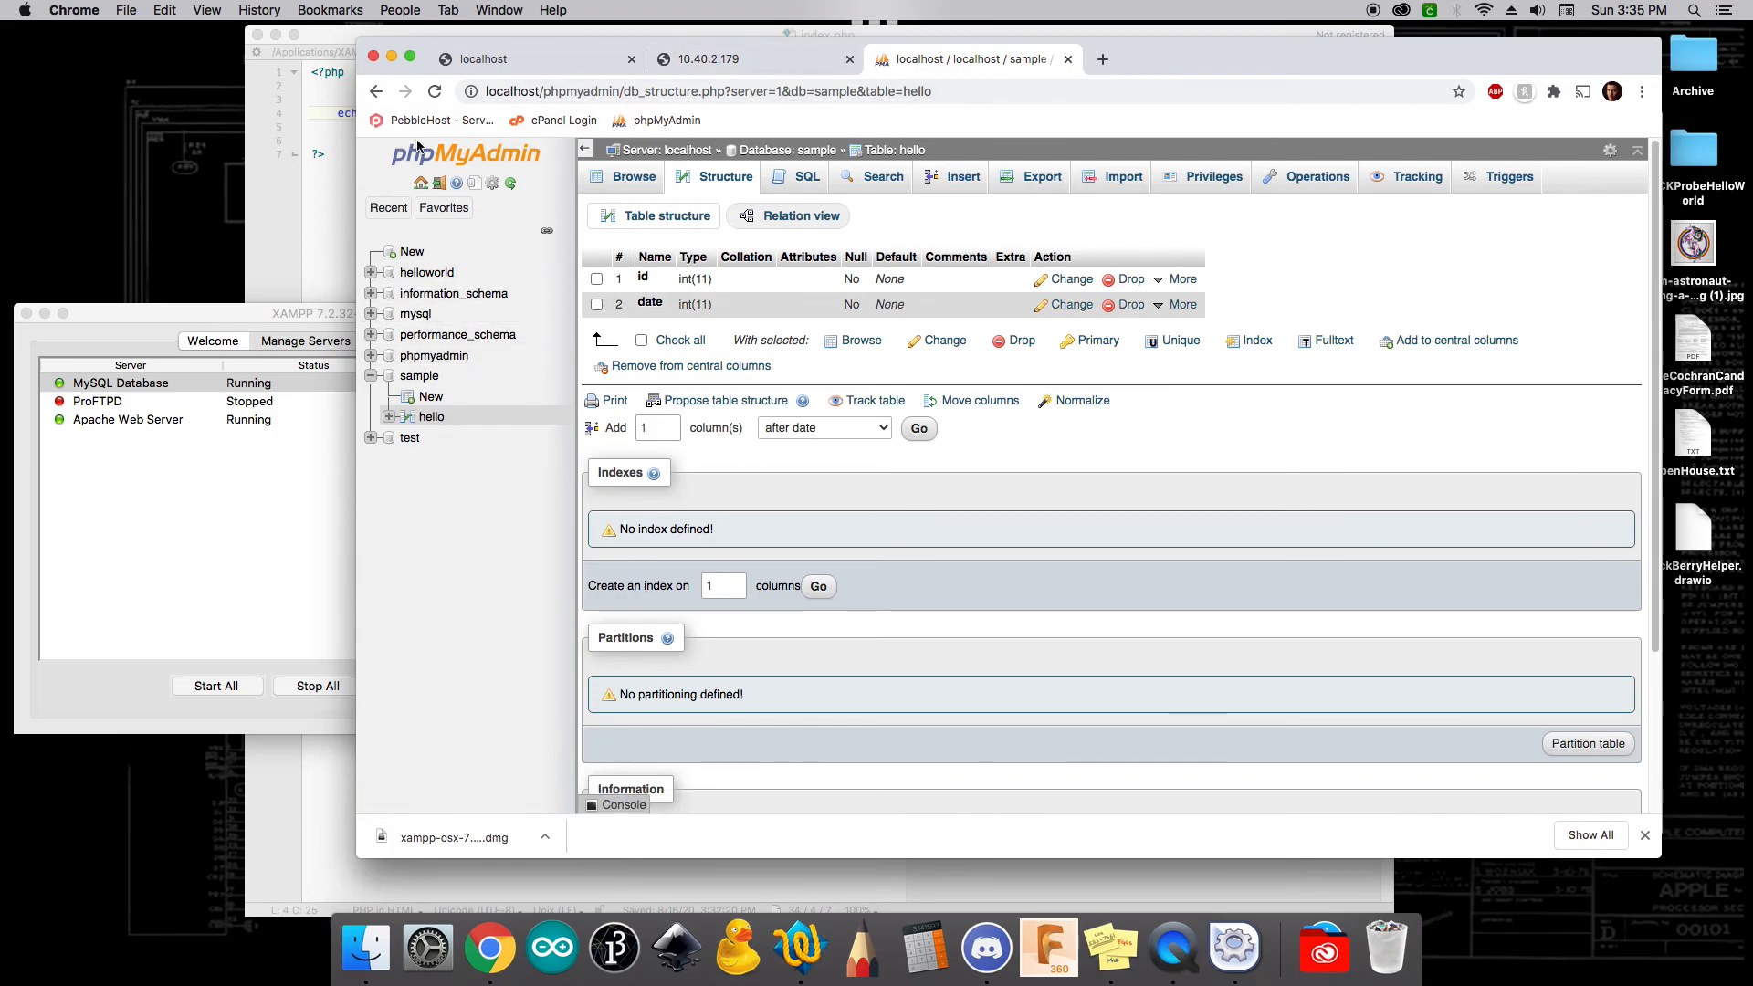
Browse the contents of the hello table in the sample database, then close the phpMyAdmin tab.
click(436, 385)
click(431, 416)
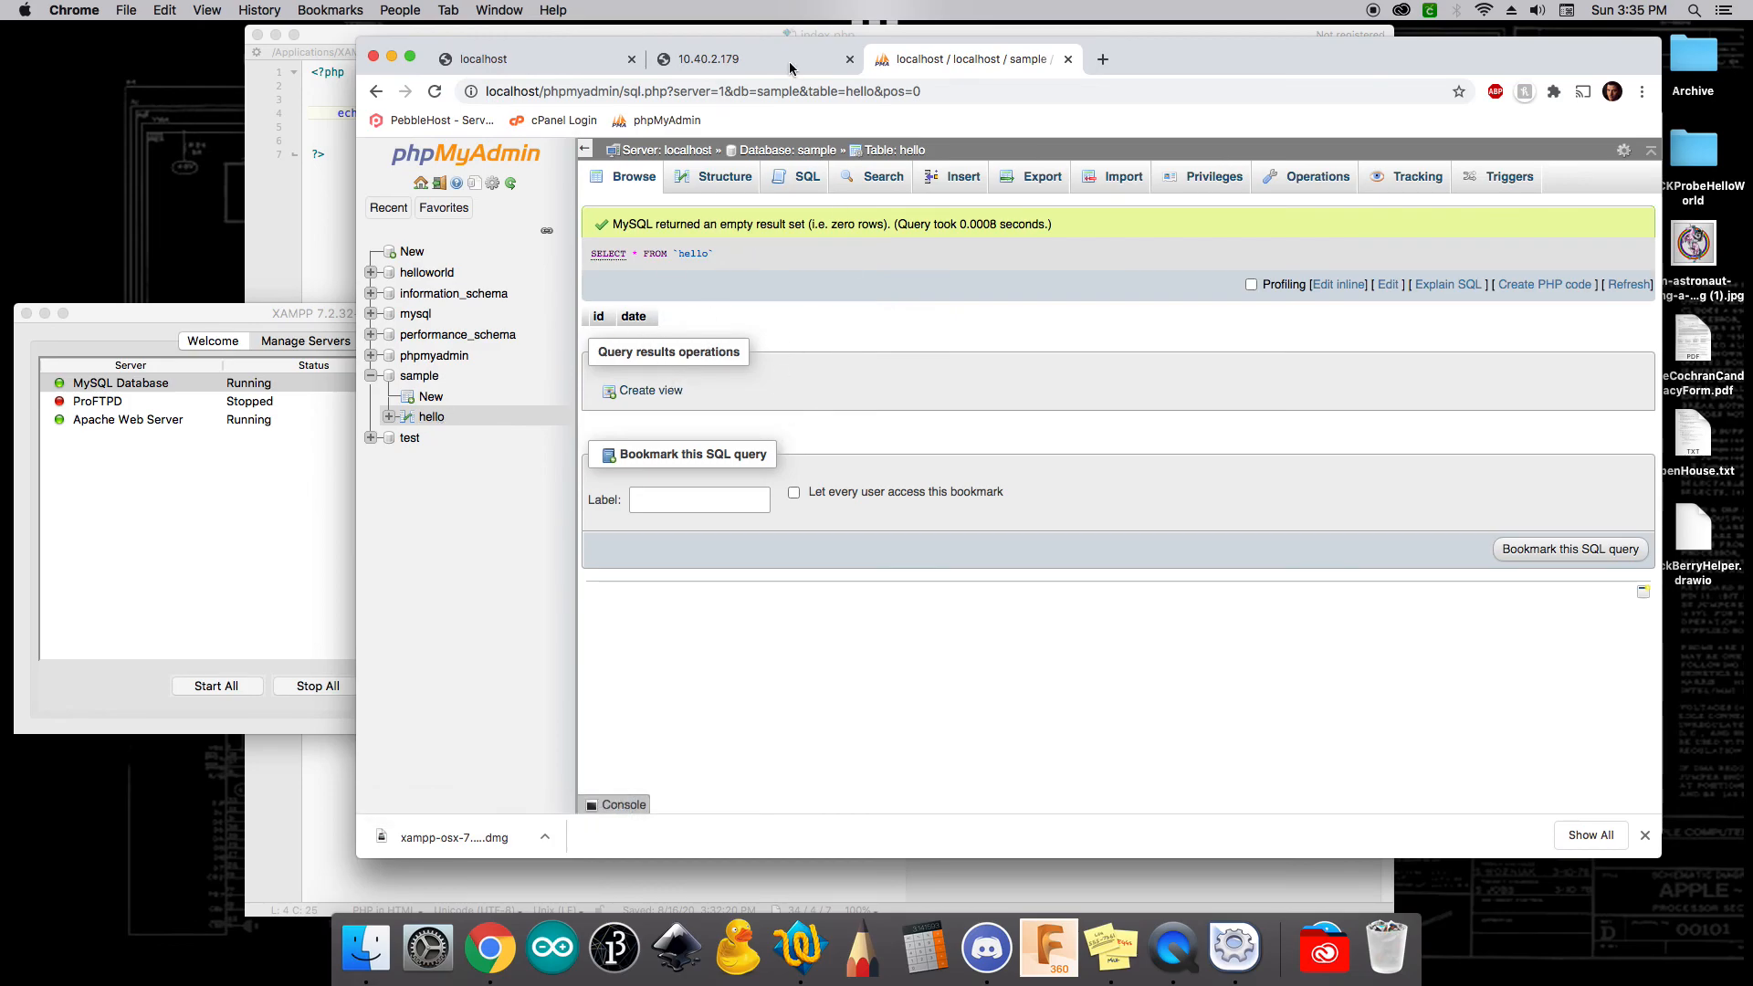
click(1069, 60)
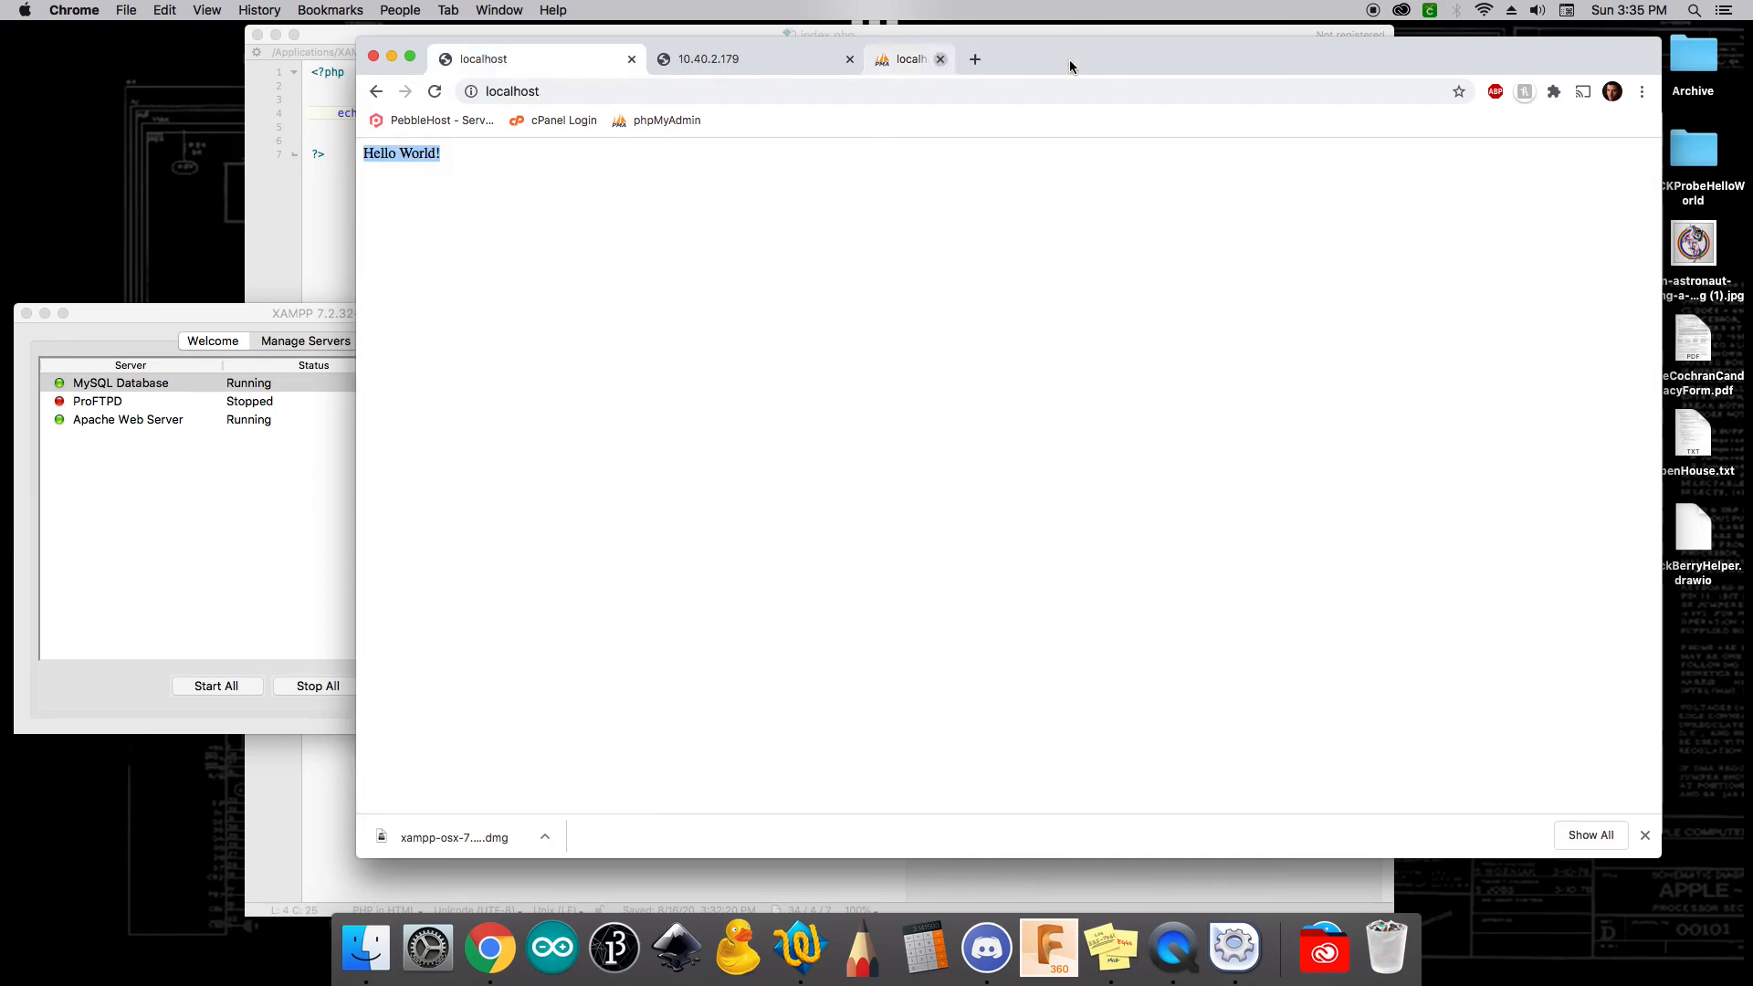
Check the Apache Web Server and MySQL Database entries in the XAMPP manager and return to the localhost page in Chrome.
click(539, 224)
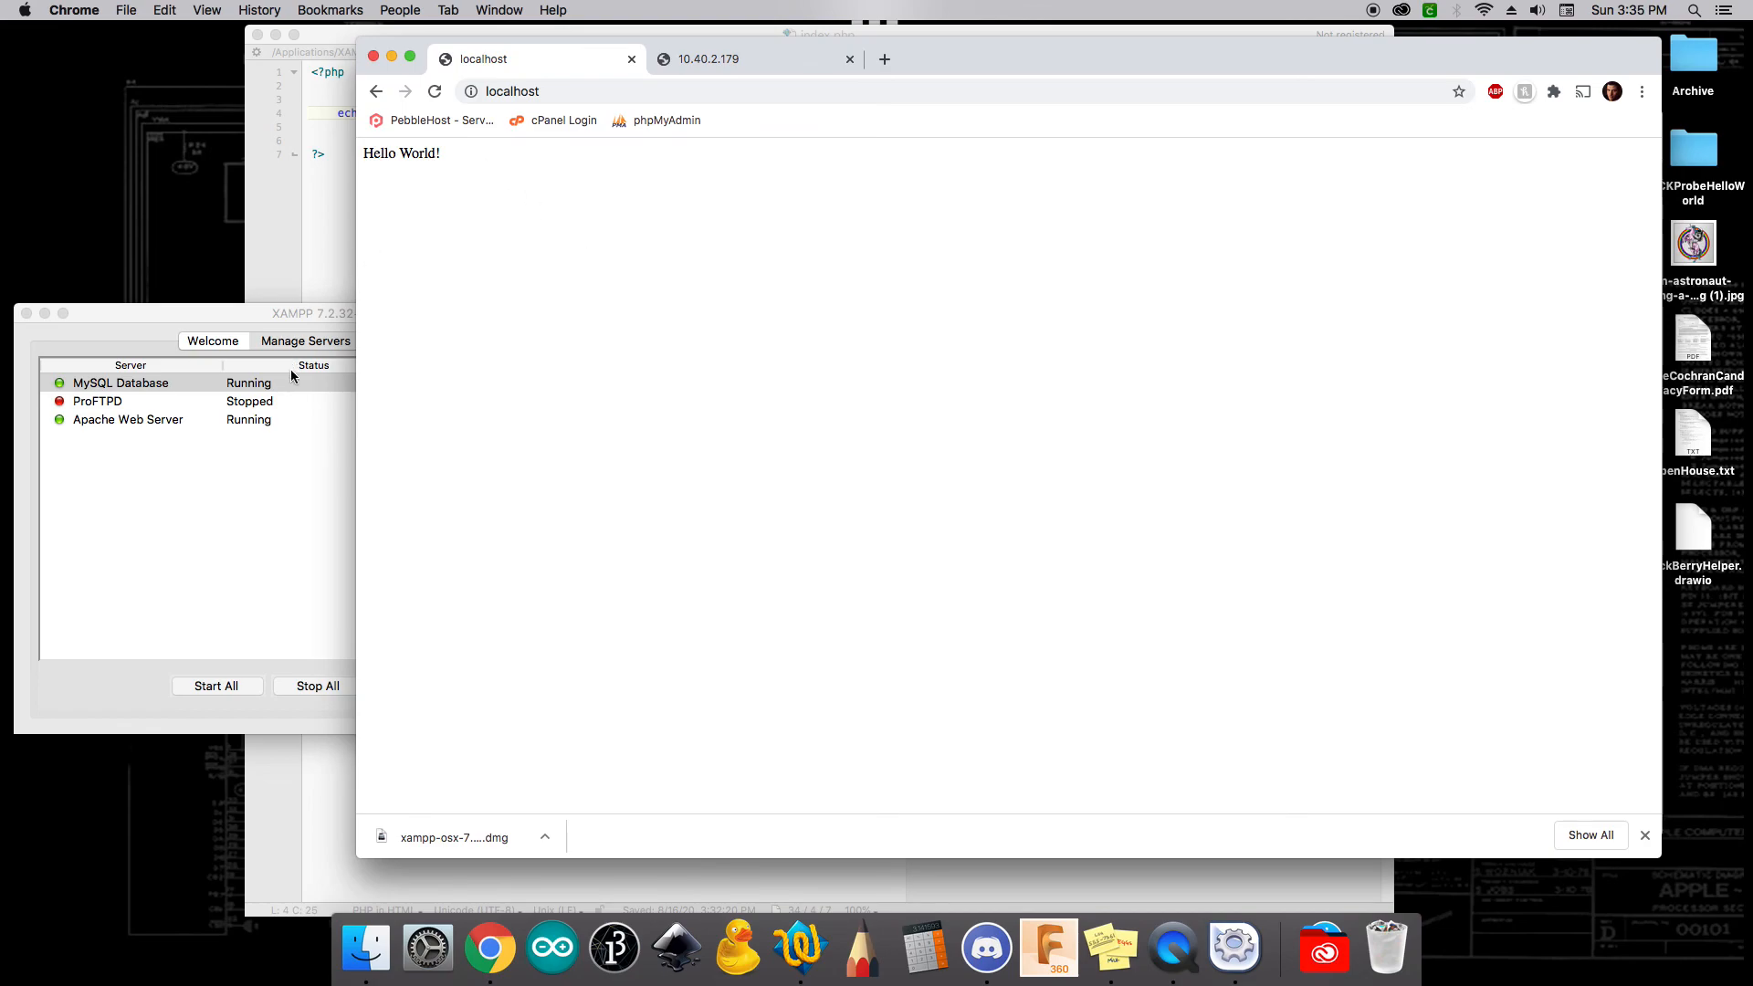
click(297, 320)
click(157, 422)
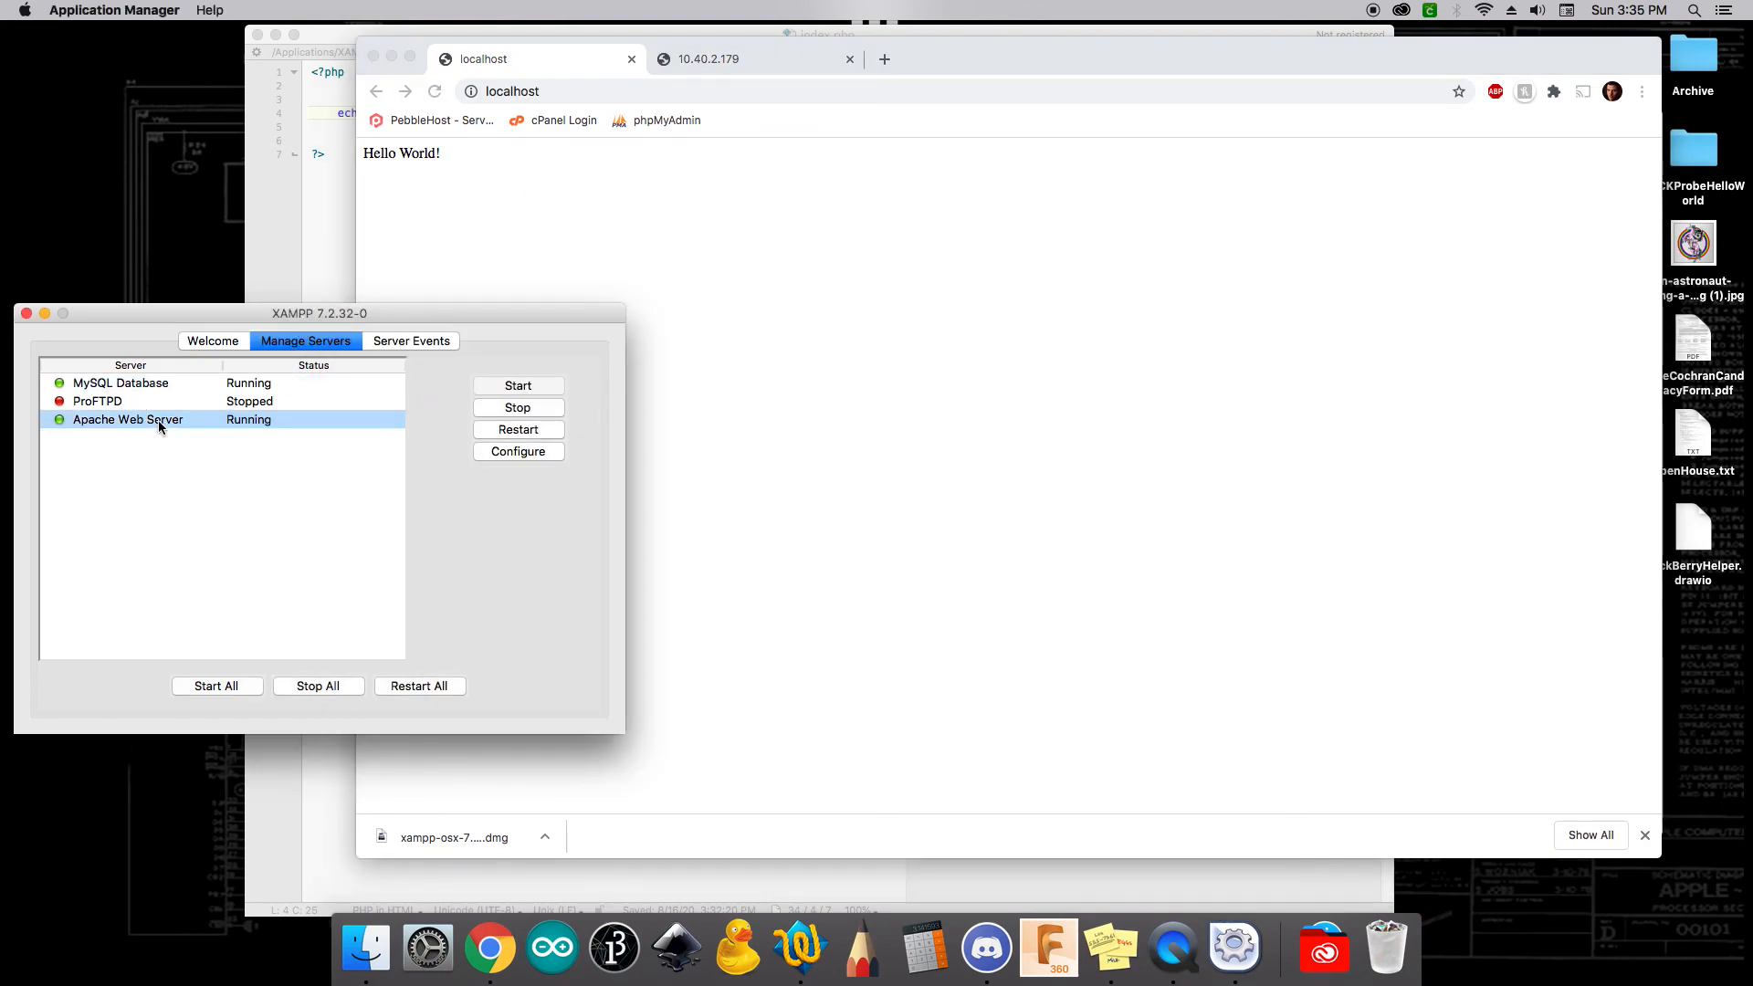
click(140, 387)
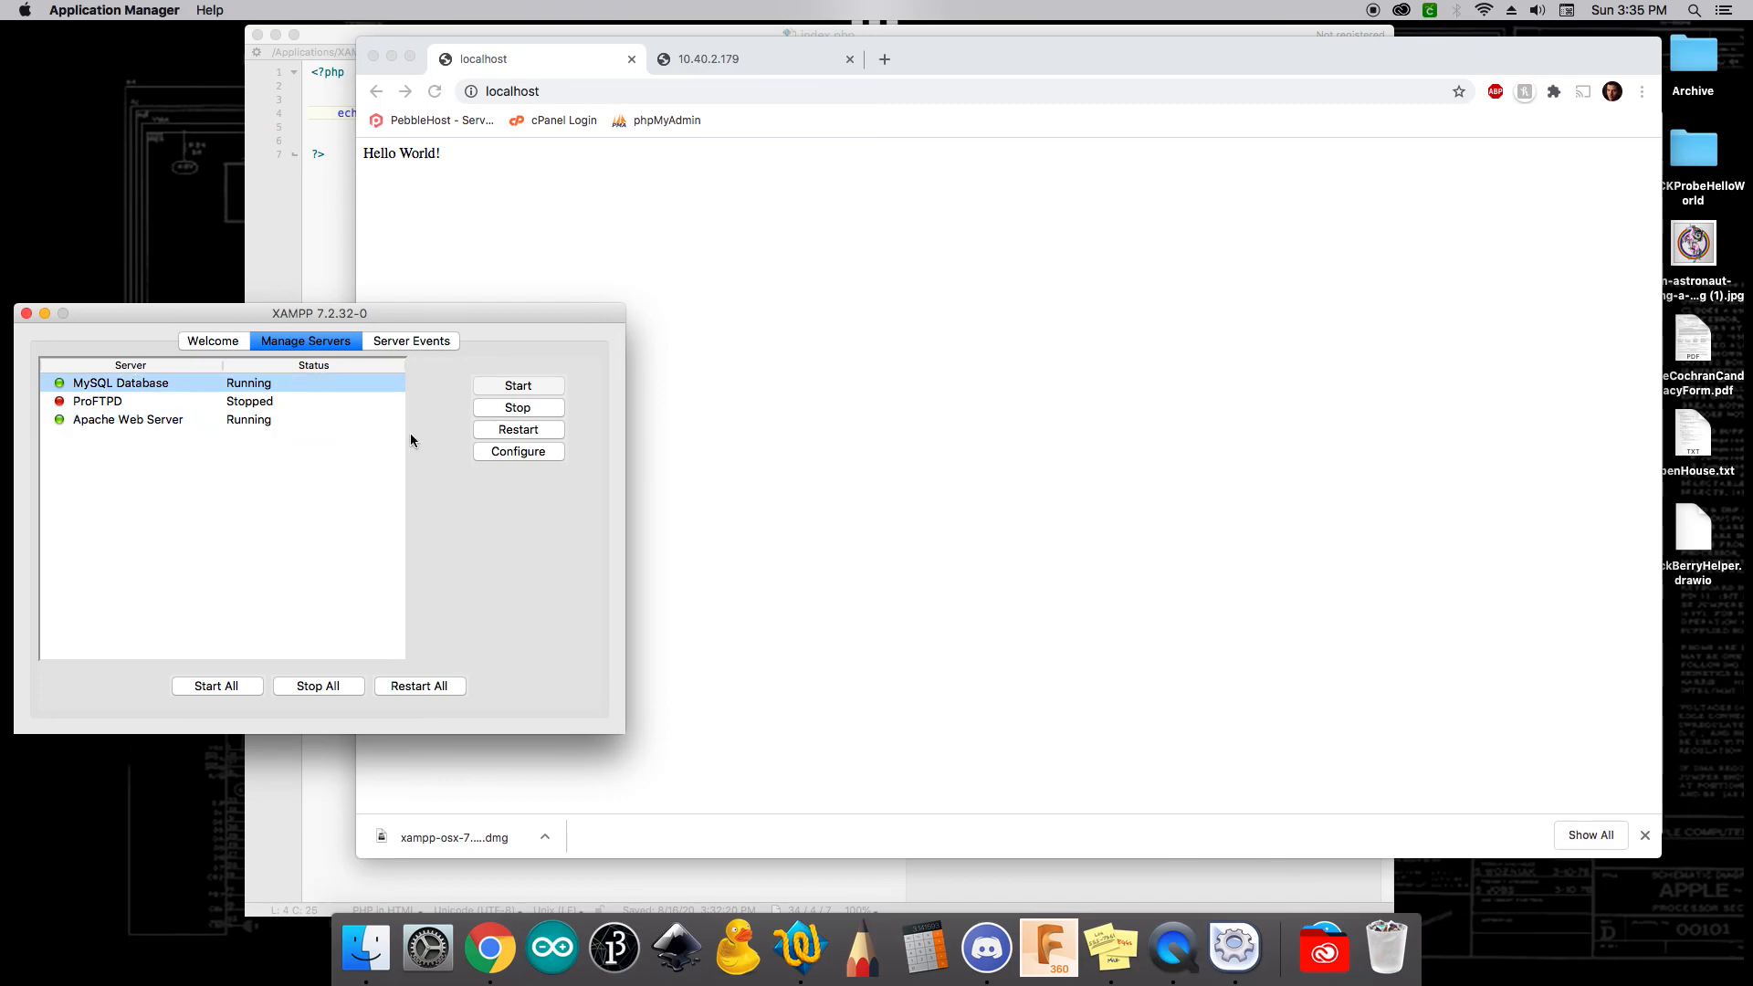
click(736, 205)
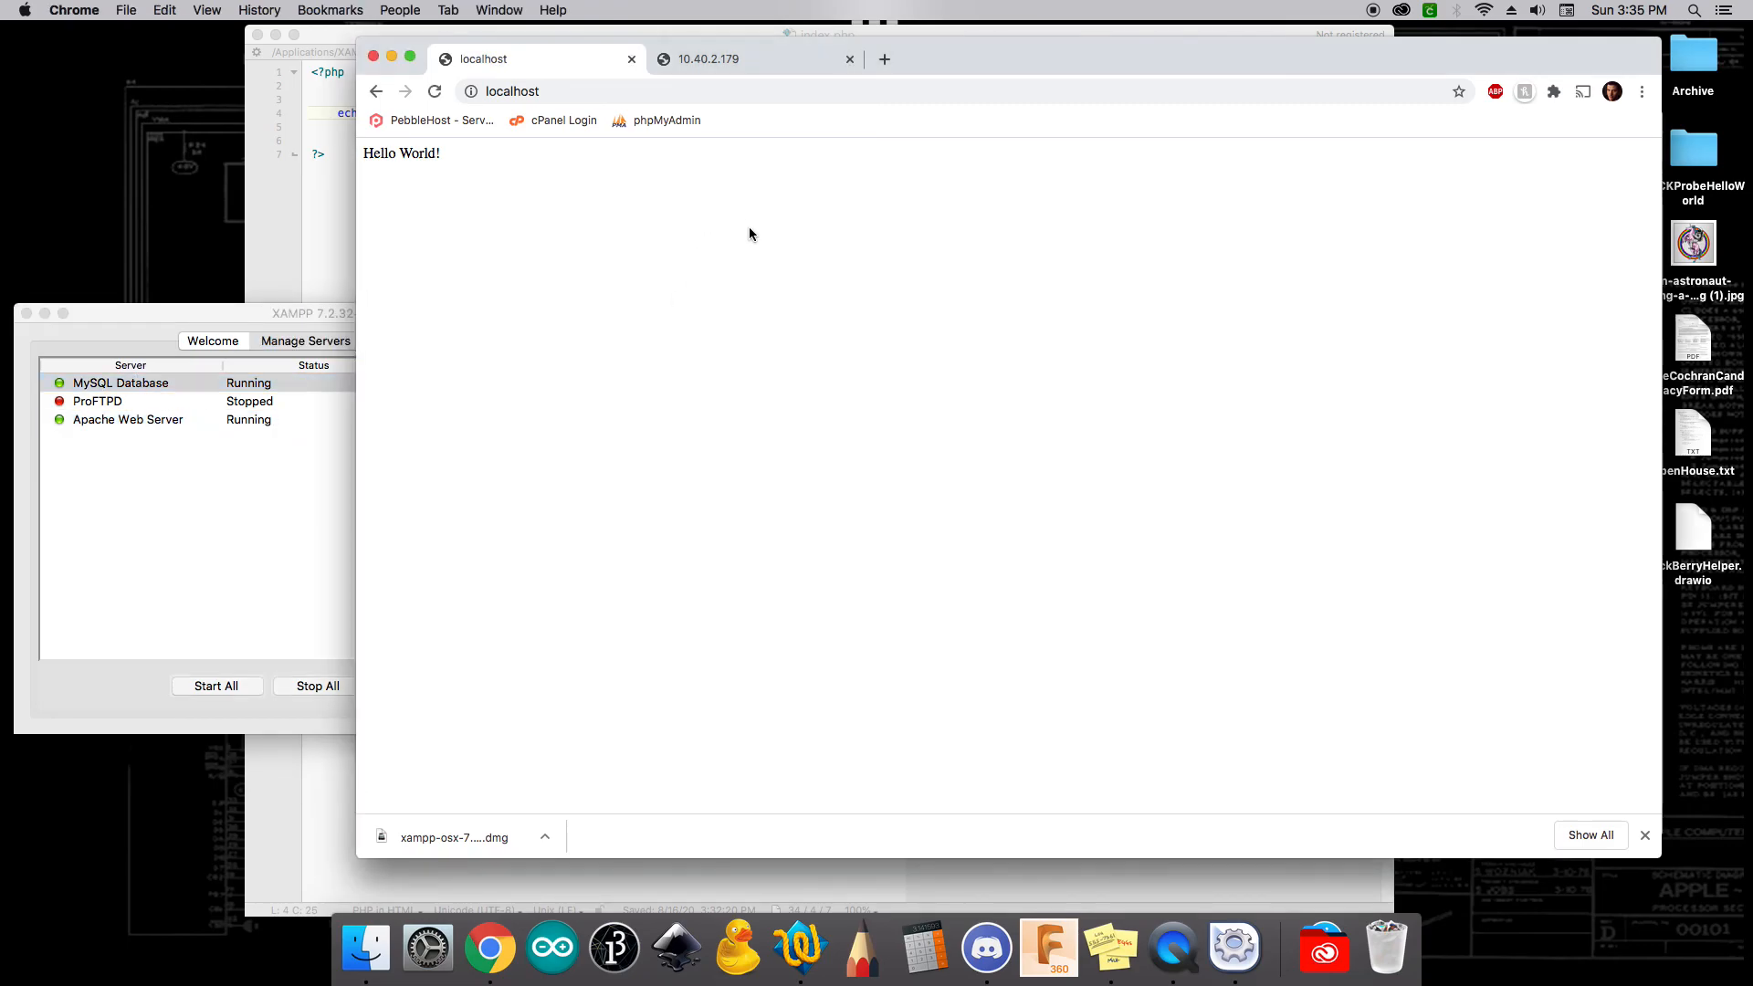